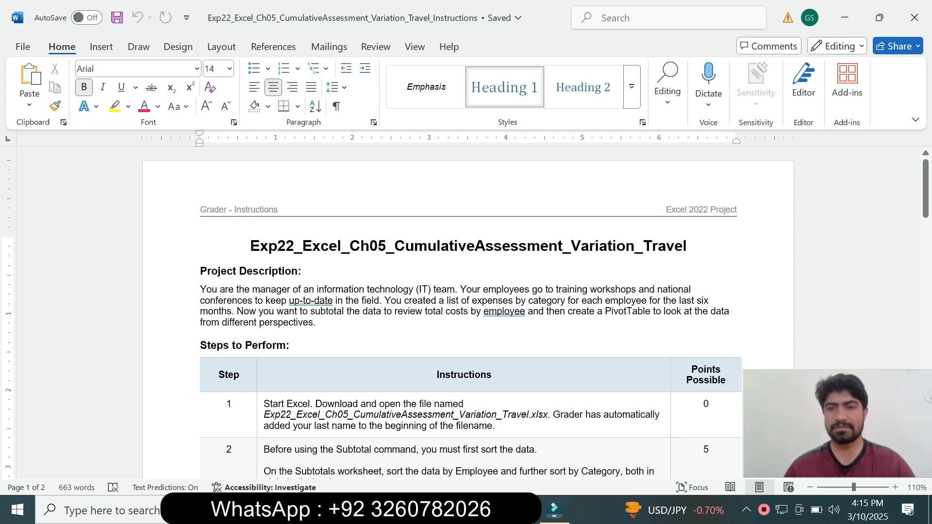
# Step: Read the project title, project description and opening steps in the Exp22_Excel_Ch05_CumulativeAssessment_Variation_Travel instructions
pyautogui.moveTo(926, 190); pyautogui.dragTo(926, 206)
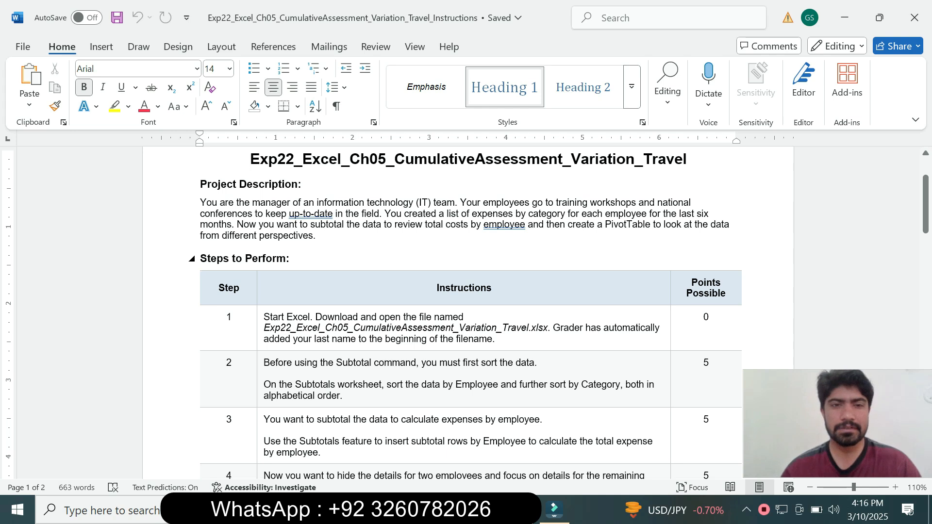
pyautogui.moveTo(925, 220)
pyautogui.mouseDown()
pyautogui.moveTo(925, 256)
pyautogui.moveTo(925, 204)
pyautogui.moveTo(926, 383)
pyautogui.moveTo(926, 213)
pyautogui.mouseUp()
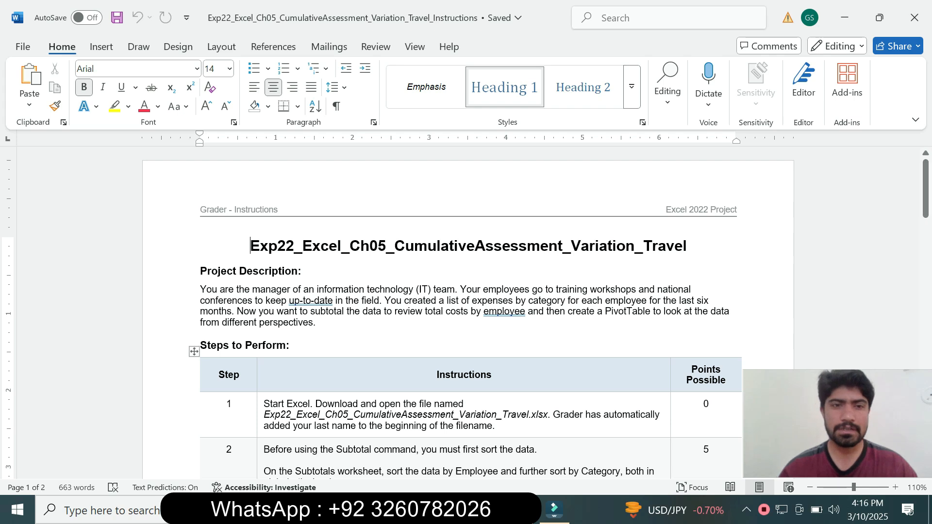
pyautogui.moveTo(250, 245); pyautogui.dragTo(571, 247)
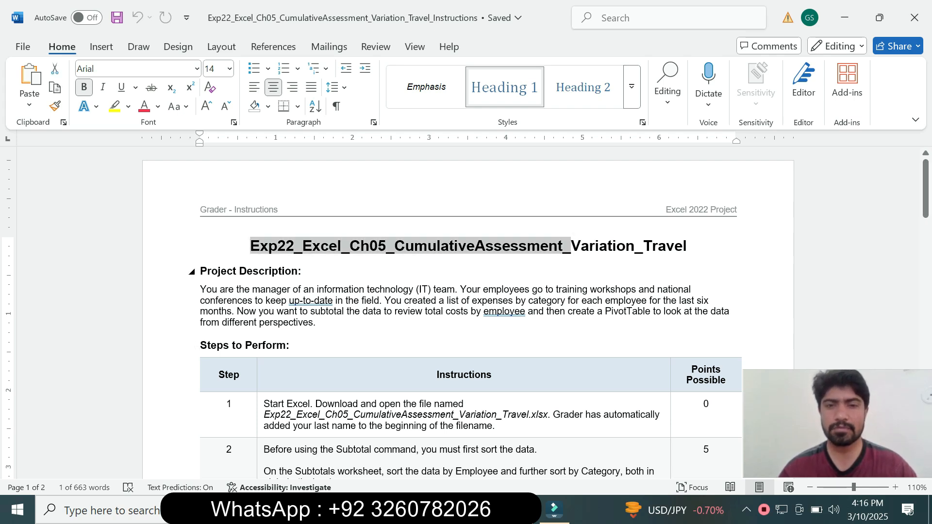
pyautogui.click(301, 271)
pyautogui.moveTo(926, 189)
pyautogui.mouseDown()
pyautogui.moveTo(925, 401)
pyautogui.moveTo(926, 196)
pyautogui.mouseUp()
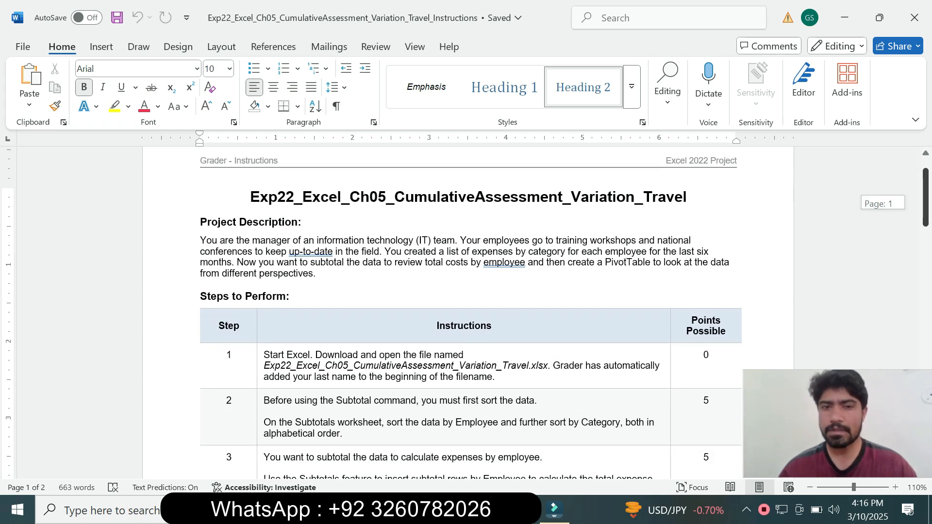
pyautogui.scroll(-2, 467, 313)
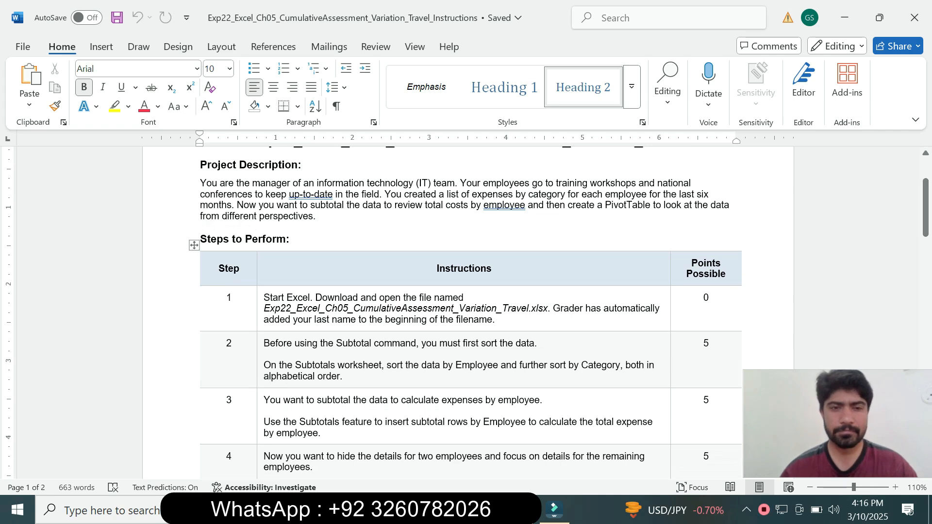
# Step: Highlight the step 1 instruction text in yellow
pyautogui.click(260, 315)
pyautogui.click(321, 293)
pyautogui.click(323, 344)
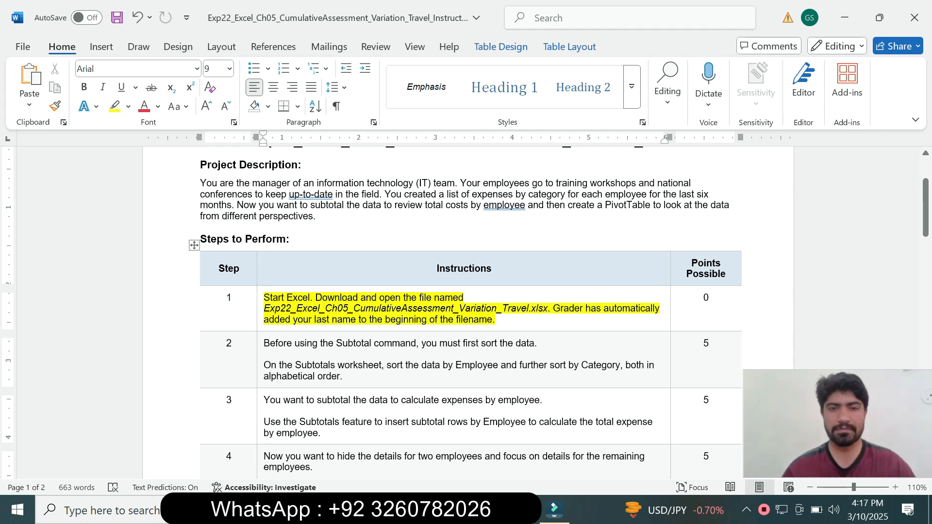
# Step: Look over the Subtotals worksheet in Excel, then return to the Word instructions
pyautogui.moveTo(926, 208); pyautogui.dragTo(926, 229)
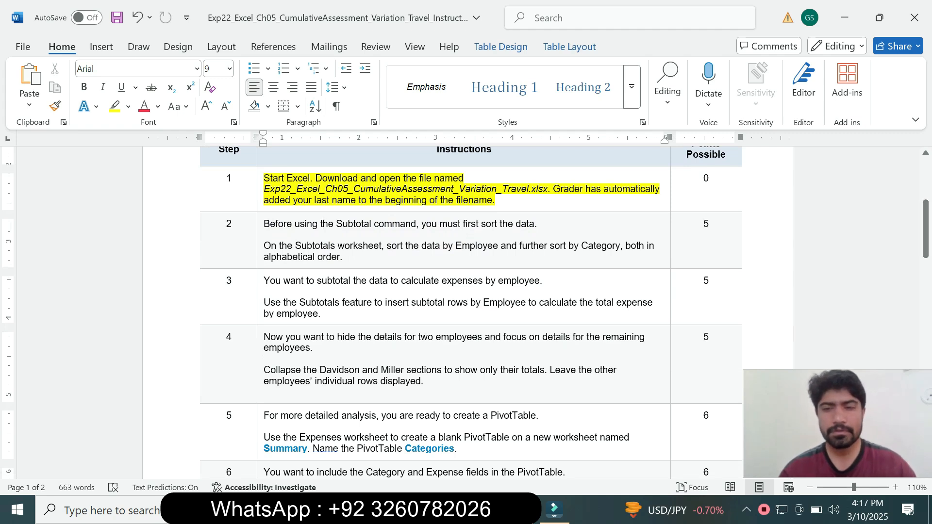
pyautogui.hotkey('alt', 'Tab')
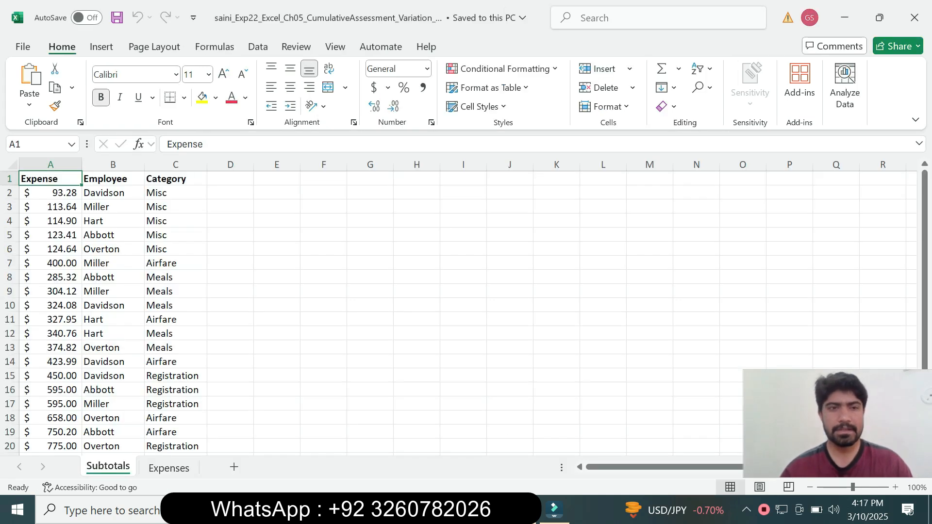
pyautogui.click(276, 361)
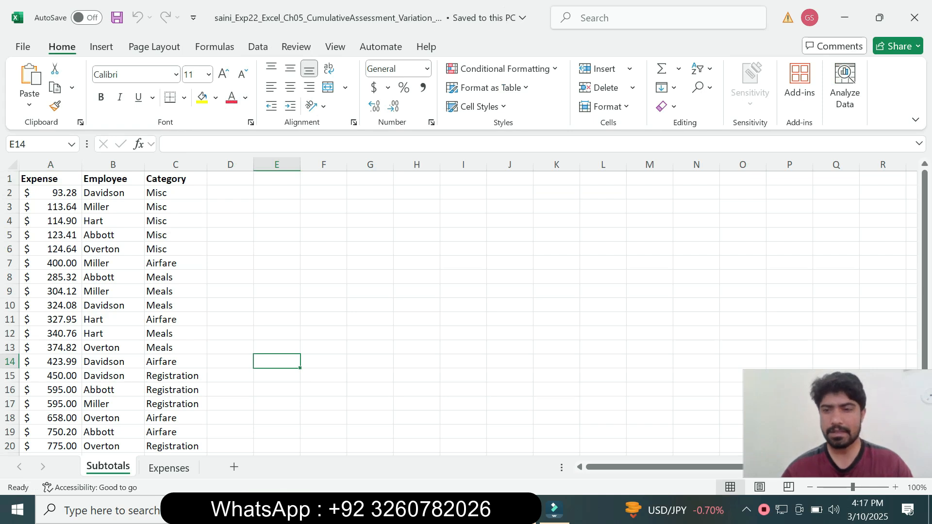
pyautogui.hotkey('alt', 'Tab')
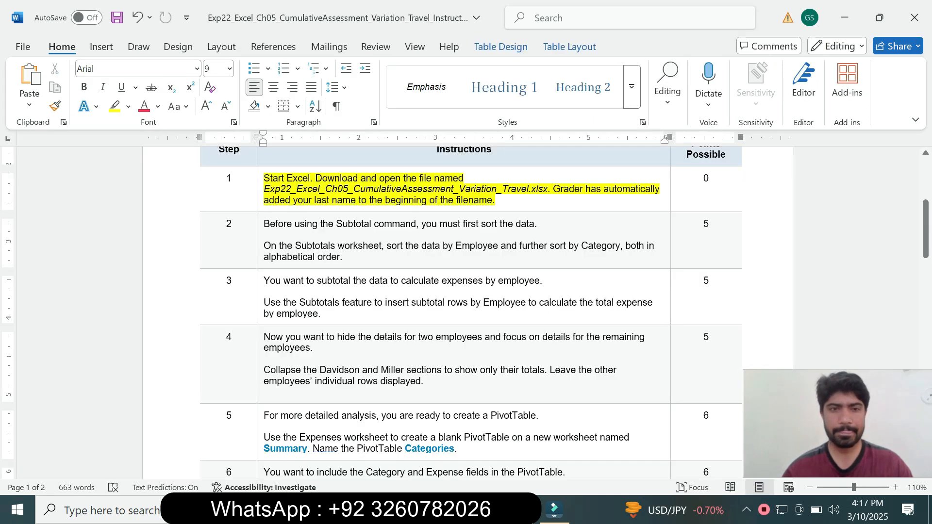
# Step: Remove the highlight from the step 1 instruction text
pyautogui.click(260, 200)
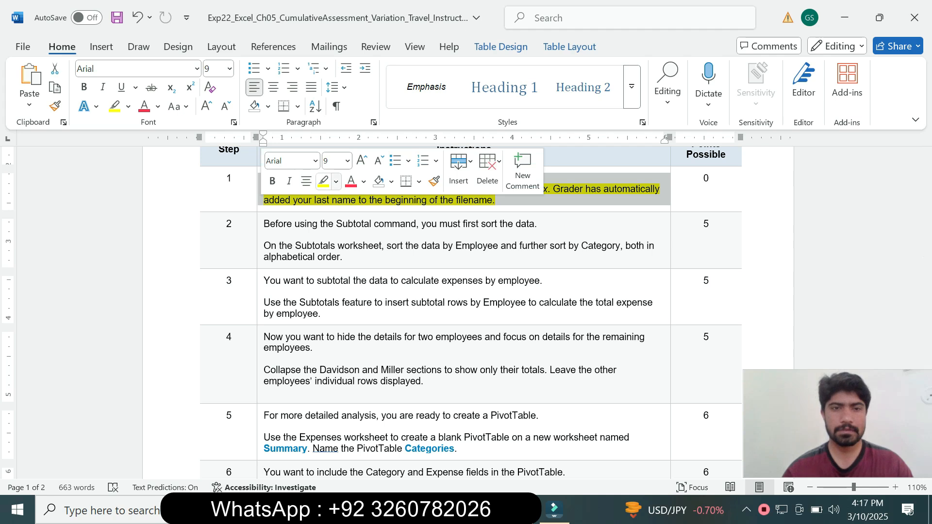
pyautogui.click(335, 181)
pyautogui.click(360, 299)
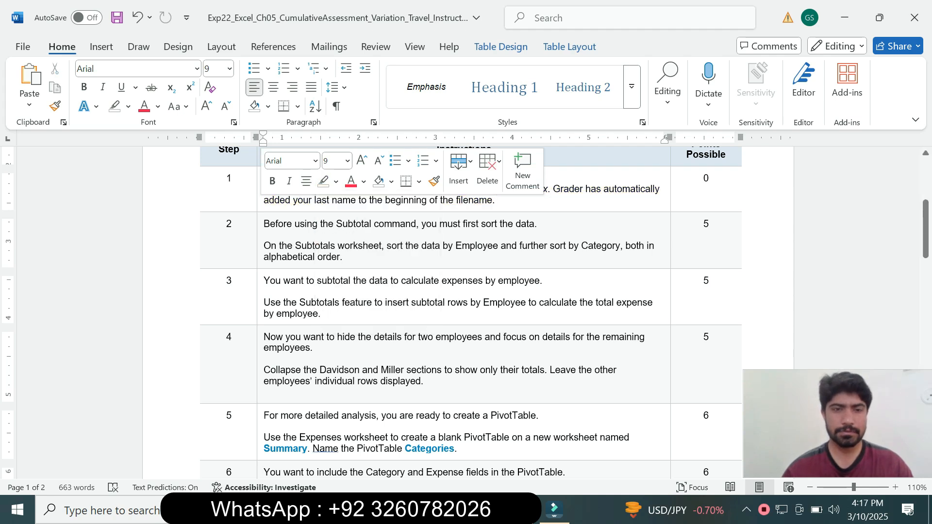
# Step: Enlarge the step 2 instruction text to 12 pt and highlight it in turquoise
pyautogui.click(260, 242)
pyautogui.click(346, 205)
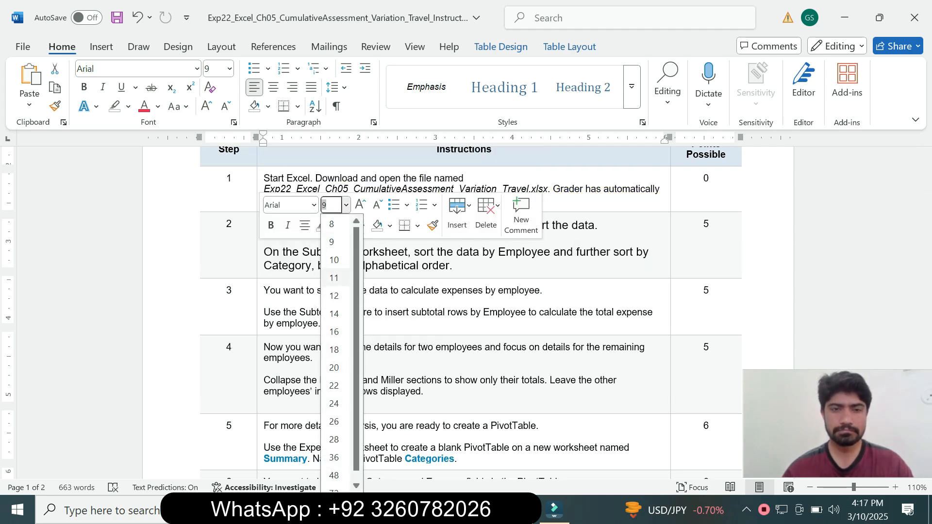
pyautogui.click(332, 295)
pyautogui.click(334, 226)
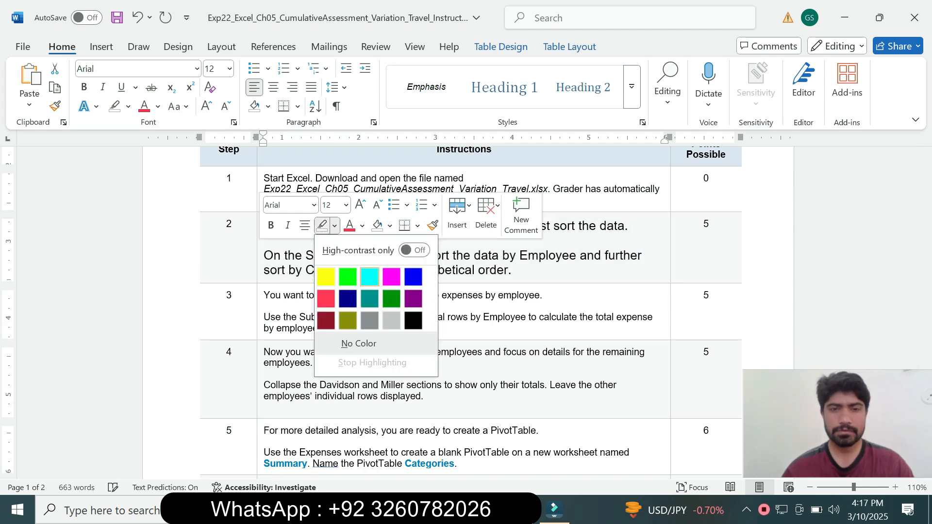
pyautogui.click(369, 277)
pyautogui.click(265, 306)
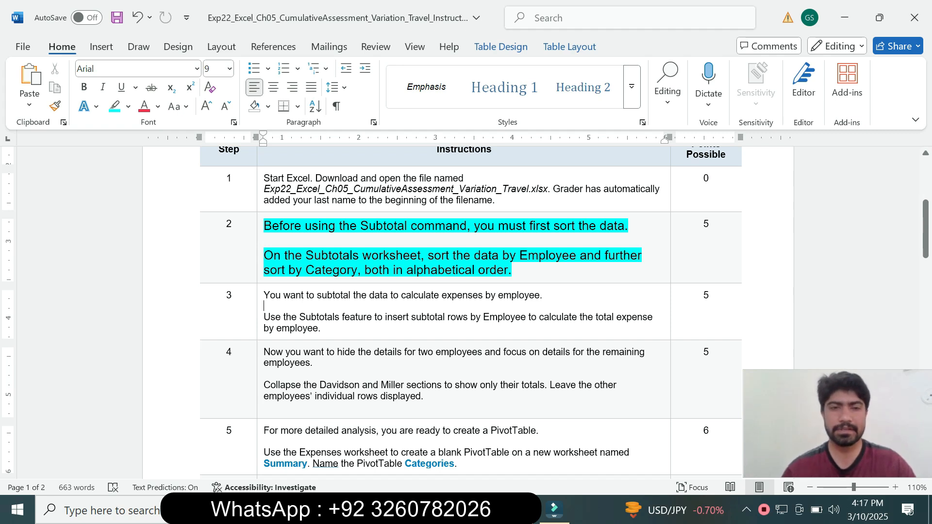
# Step: Read the step 2 sorting instructions and check the Subtotals and Expenses worksheets in the Excel workbook
pyautogui.moveTo(264, 255); pyautogui.dragTo(512, 271)
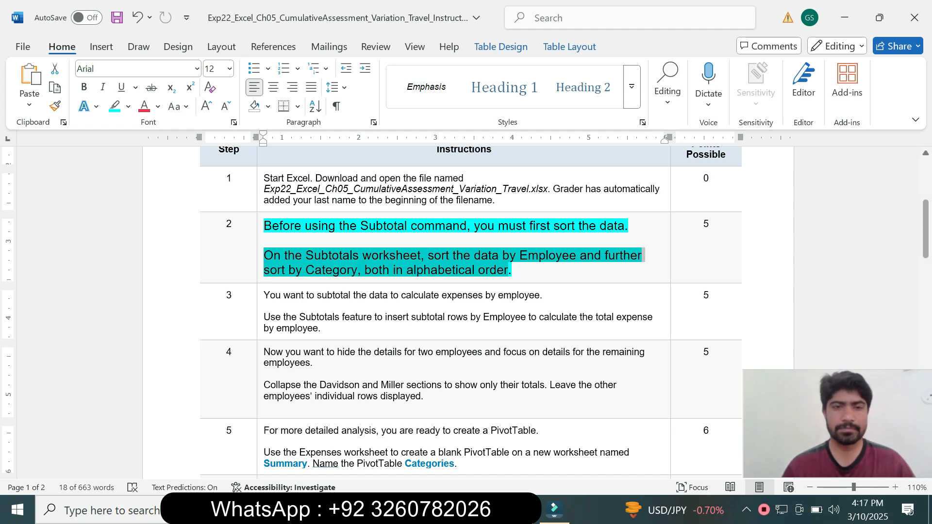
pyautogui.click(335, 241)
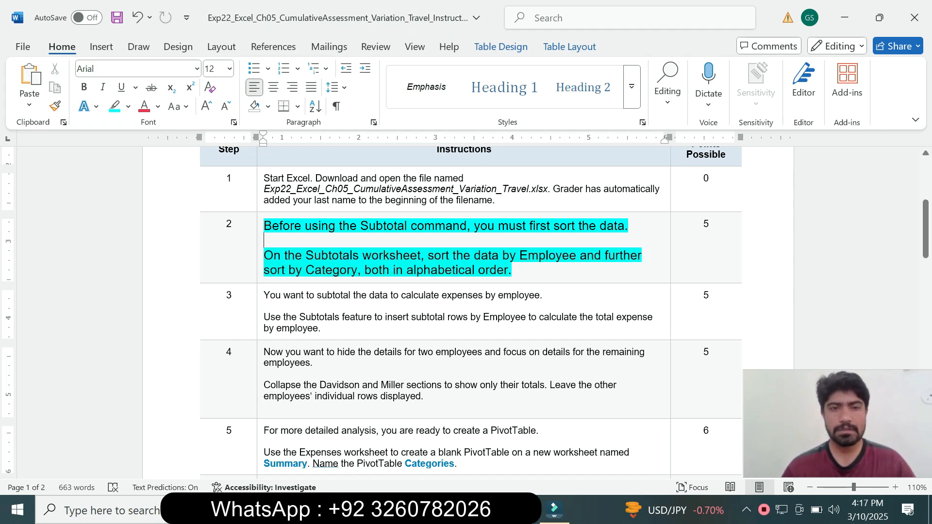
pyautogui.moveTo(305, 256); pyautogui.dragTo(265, 240)
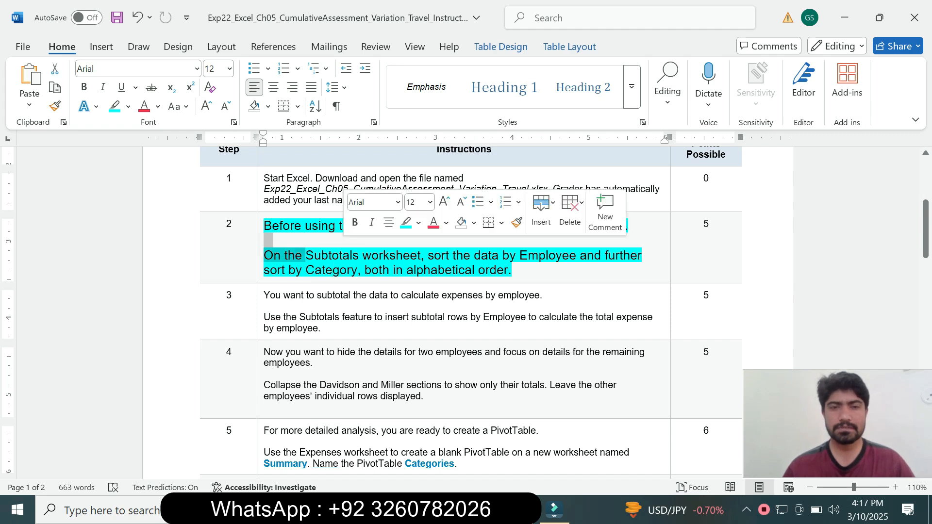
pyautogui.hotkey('alt', 'Tab')
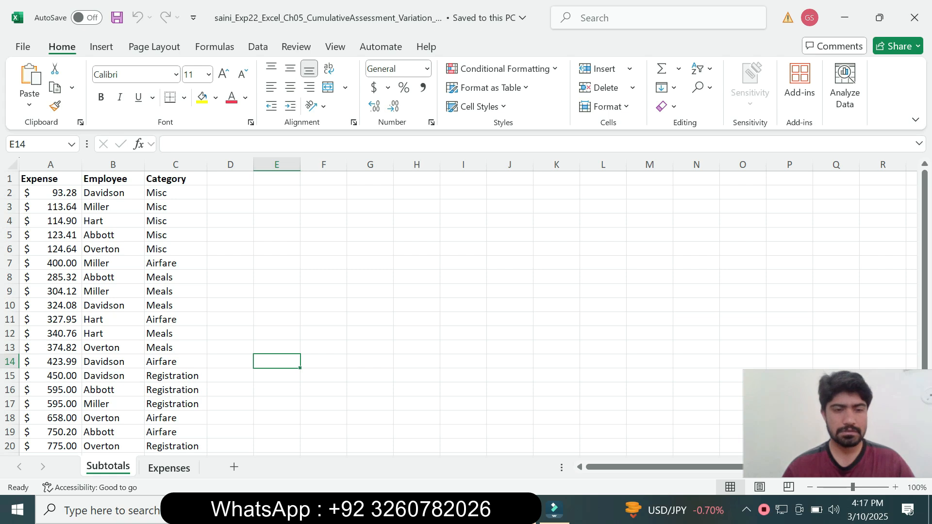
pyautogui.click(169, 468)
pyautogui.click(107, 467)
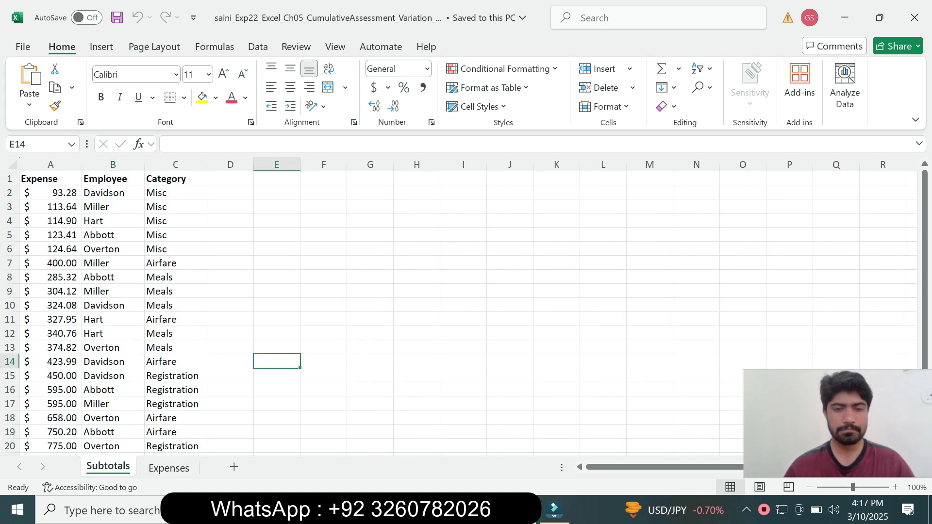
pyautogui.hotkey('alt', 'Tab')
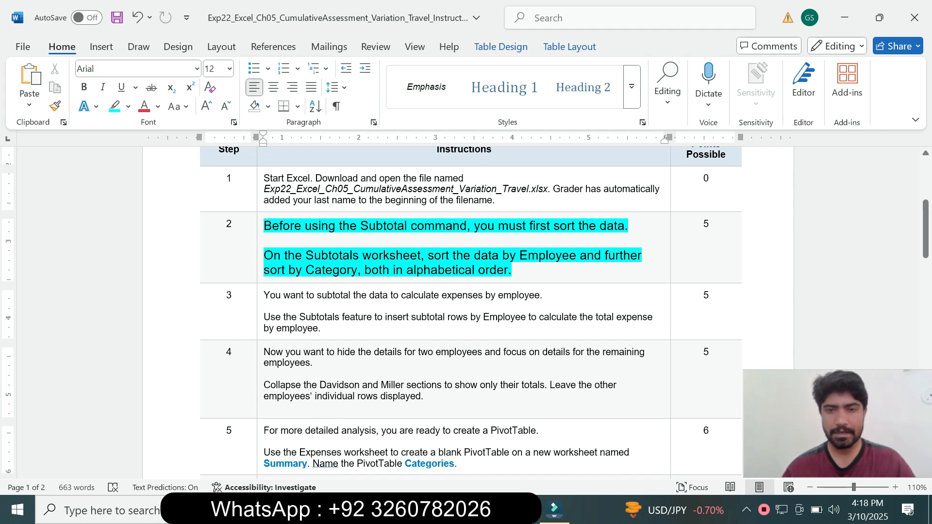
# Step: Switch to Excel and start a custom sort from cell A2 of the Subtotals data, sorting first by Employee
pyautogui.hotkey('alt', 'Tab')
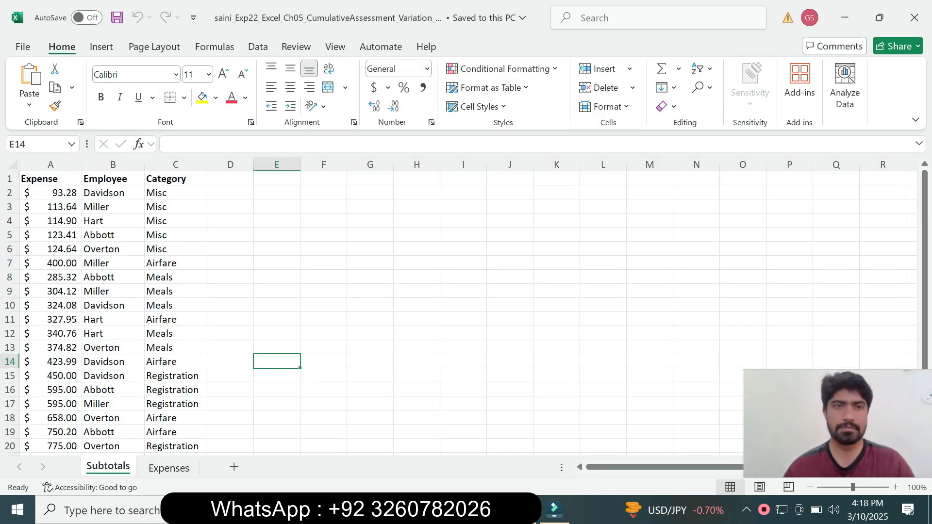
pyautogui.click(258, 47)
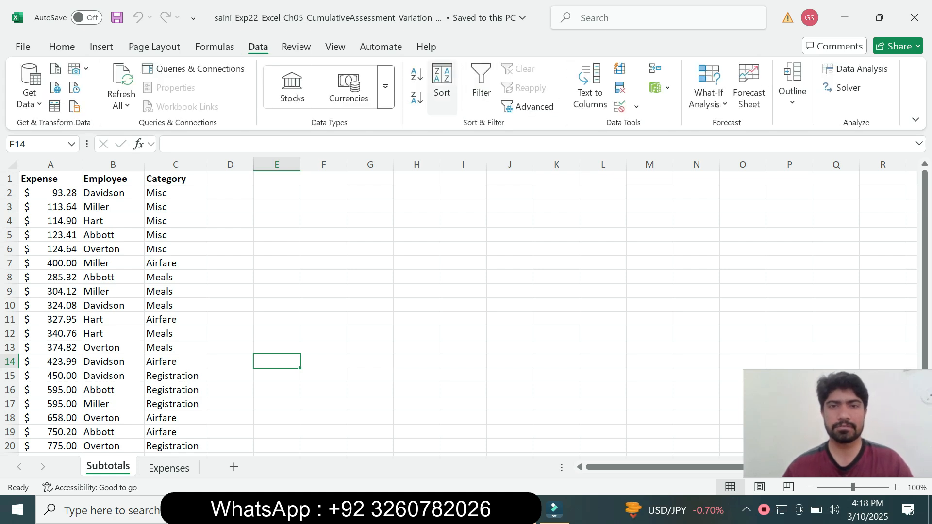
pyautogui.click(442, 85)
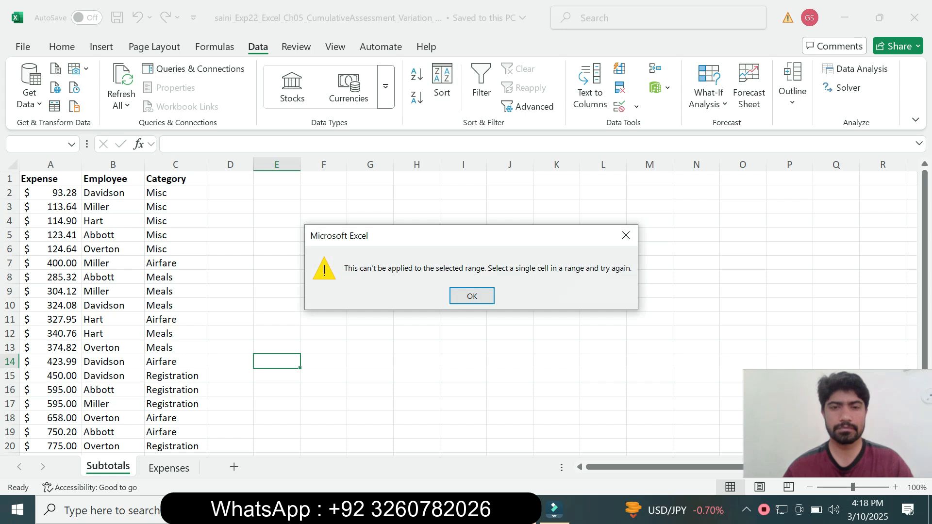
pyautogui.click(472, 296)
pyautogui.click(50, 192)
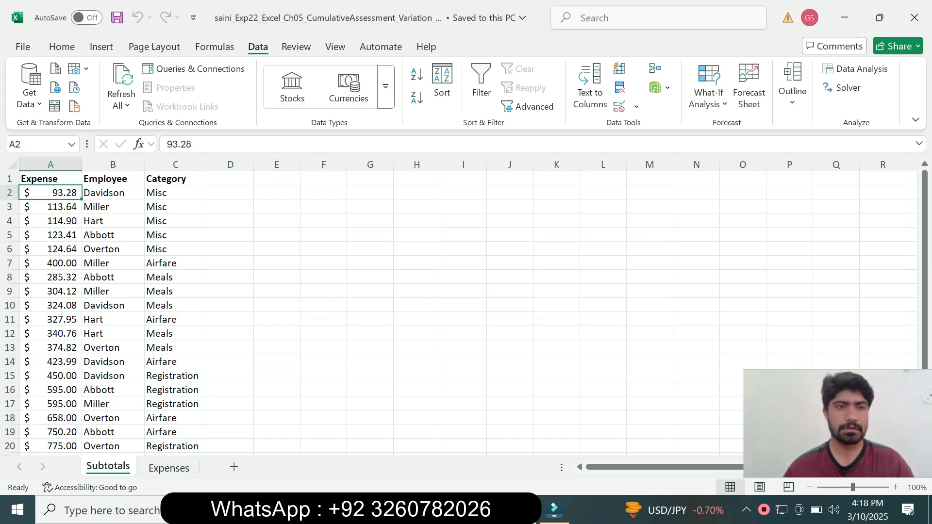
pyautogui.click(441, 85)
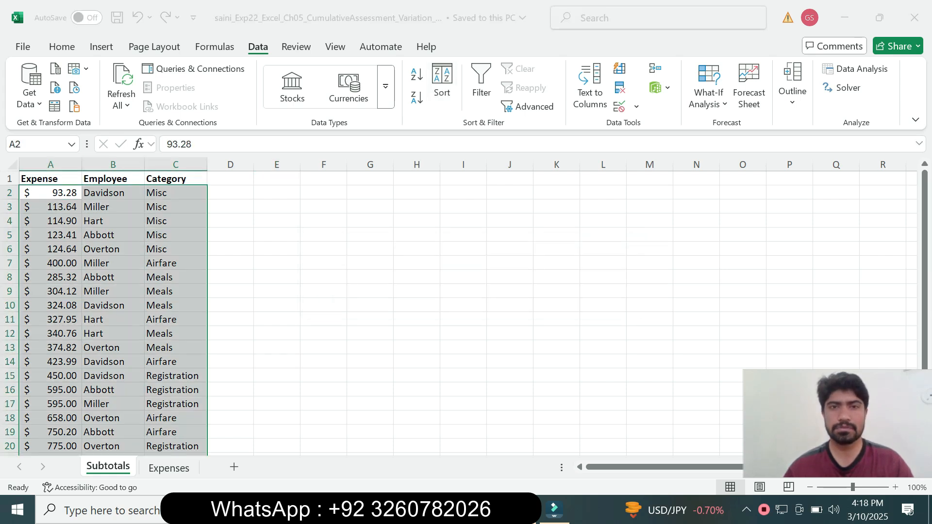
pyautogui.hotkey('alt', 'Tab')
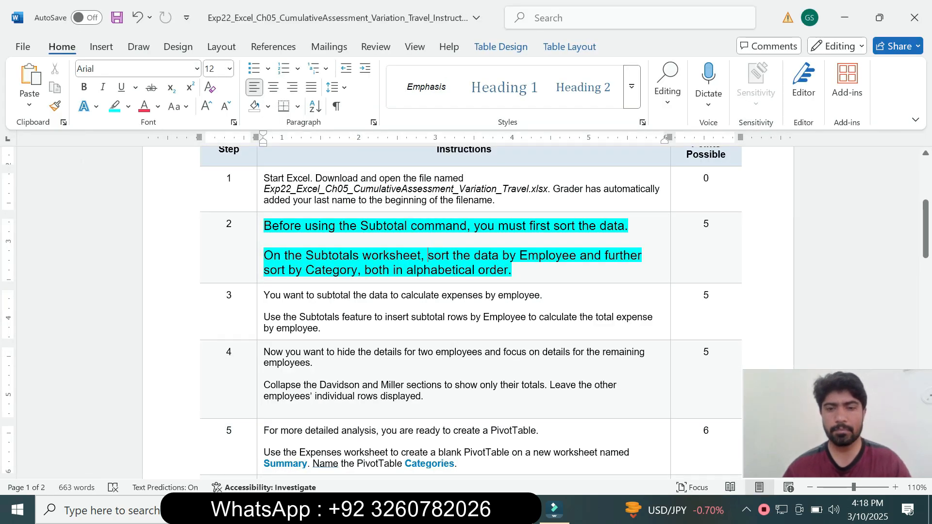
pyautogui.hotkey('alt', 'Tab')
pyautogui.click(469, 197)
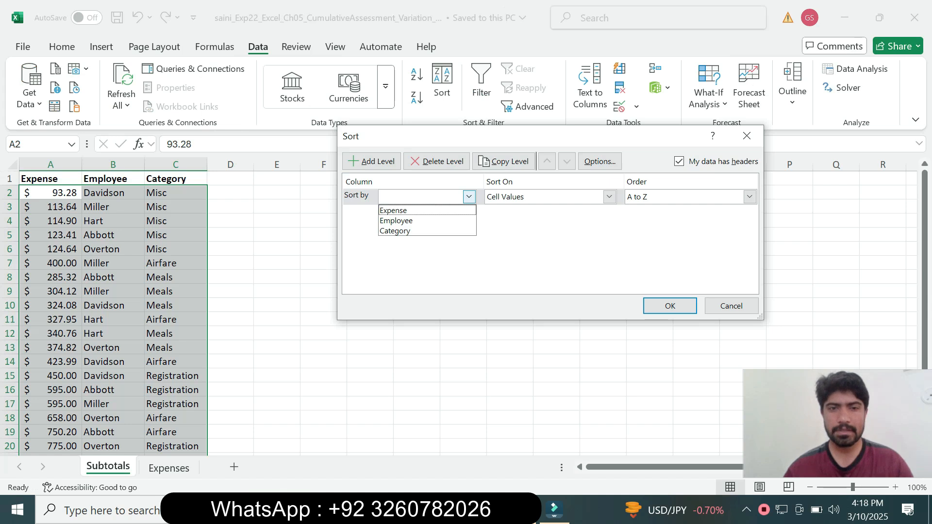
pyautogui.click(436, 220)
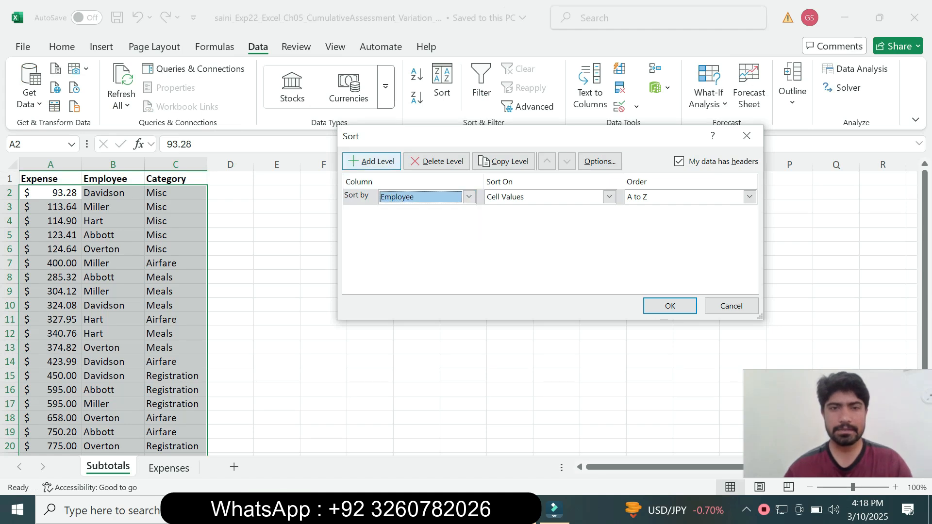
# Step: Add a second sort level by Category, A to Z, and apply the sort to the Subtotals data
pyautogui.click(371, 161)
pyautogui.hotkey('alt', 'Tab')
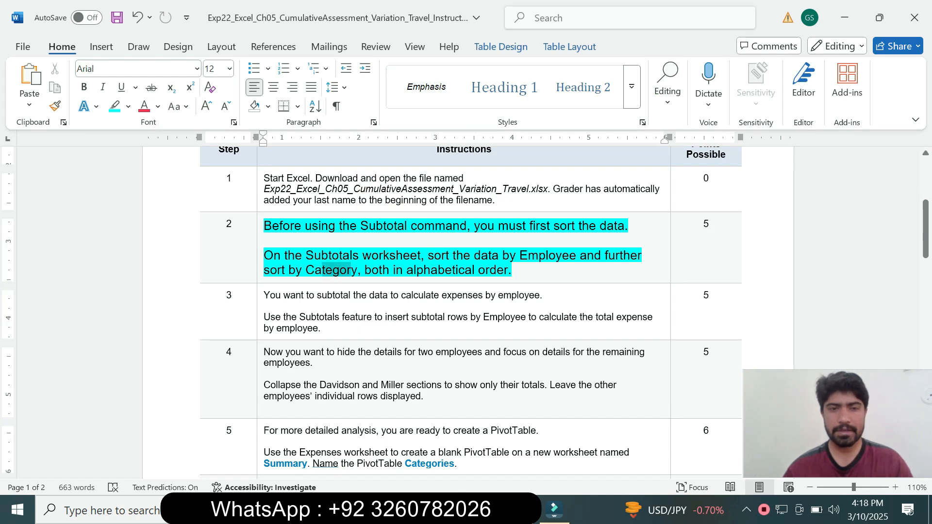
pyautogui.hotkey('alt', 'Tab')
pyautogui.click(469, 213)
pyautogui.click(395, 246)
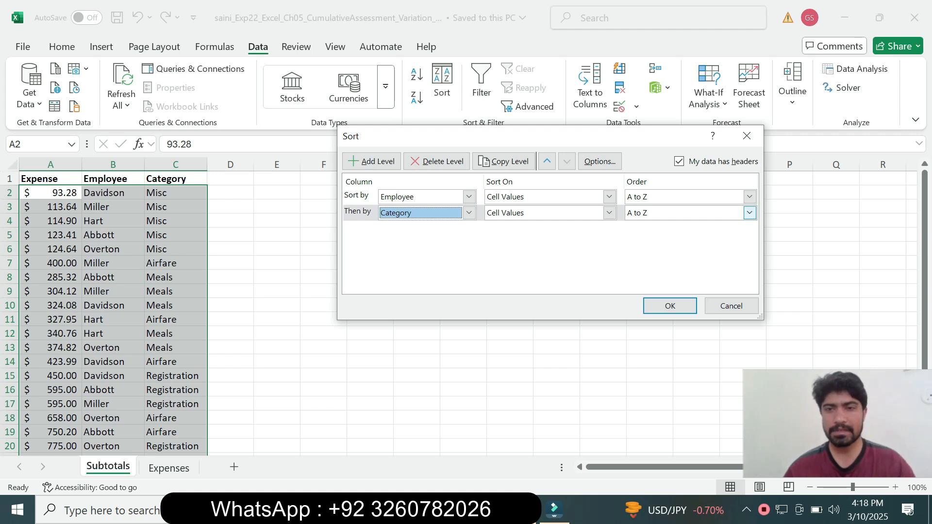
pyautogui.click(669, 305)
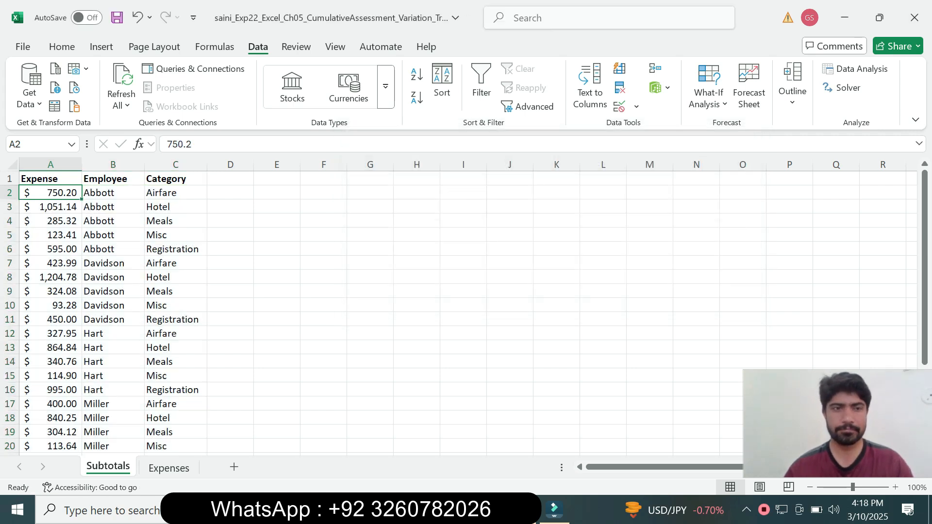
# Step: Switch to the Word instructions, reset the step 2 instruction text to 9 pt and remove its highlight
pyautogui.hotkey('alt', 'Tab')
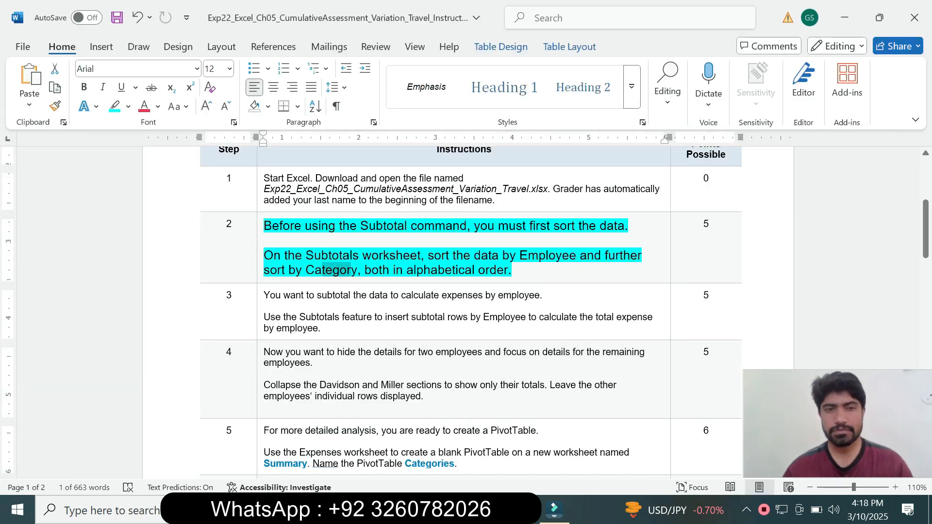
pyautogui.click(260, 271)
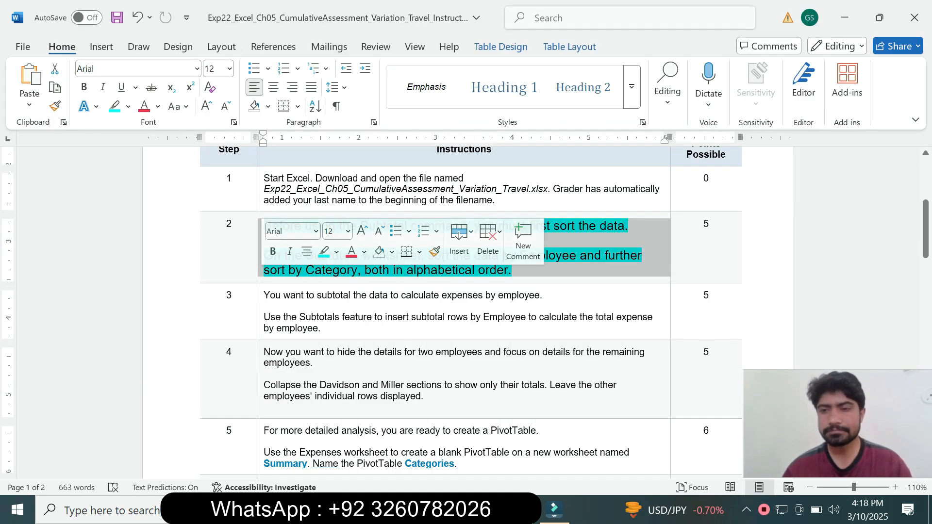
pyautogui.click(348, 231)
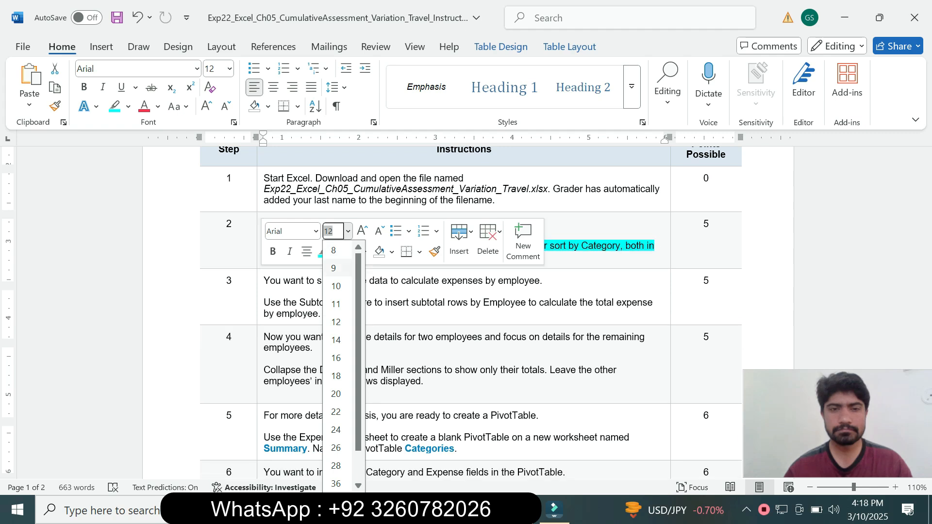
pyautogui.click(334, 266)
pyautogui.click(337, 251)
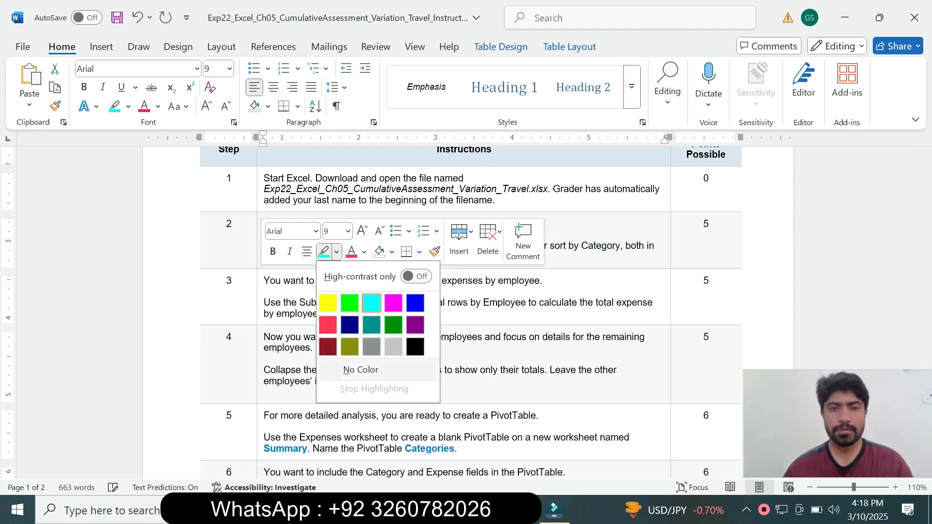
pyautogui.click(345, 368)
# Step: Enlarge the step 3 instruction text to 14 pt, highlight it in yellow and read the subtotal requirements
pyautogui.click(260, 296)
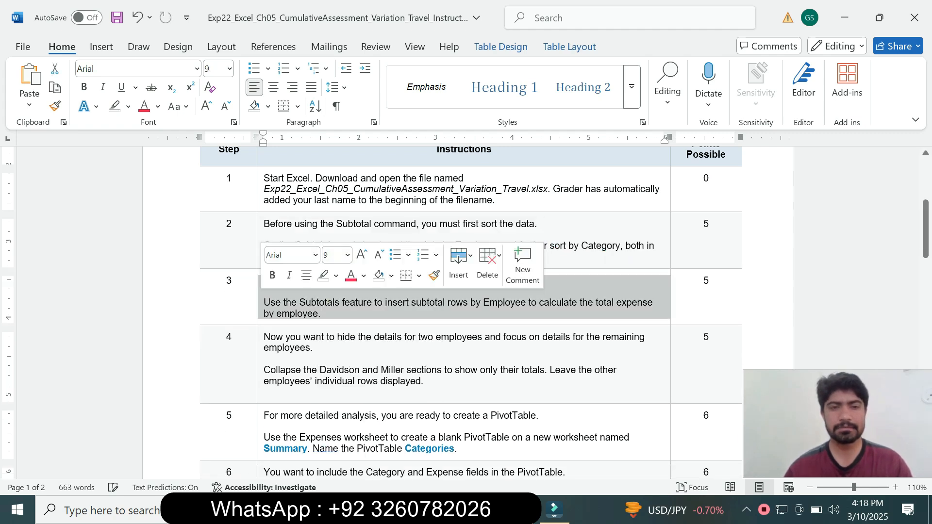
pyautogui.click(348, 255)
pyautogui.click(335, 100)
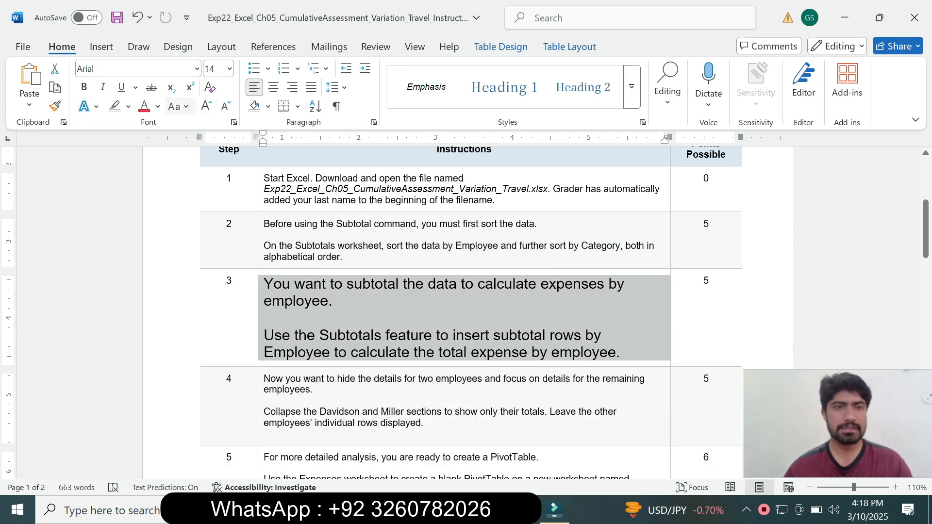
pyautogui.click(158, 107)
pyautogui.click(128, 106)
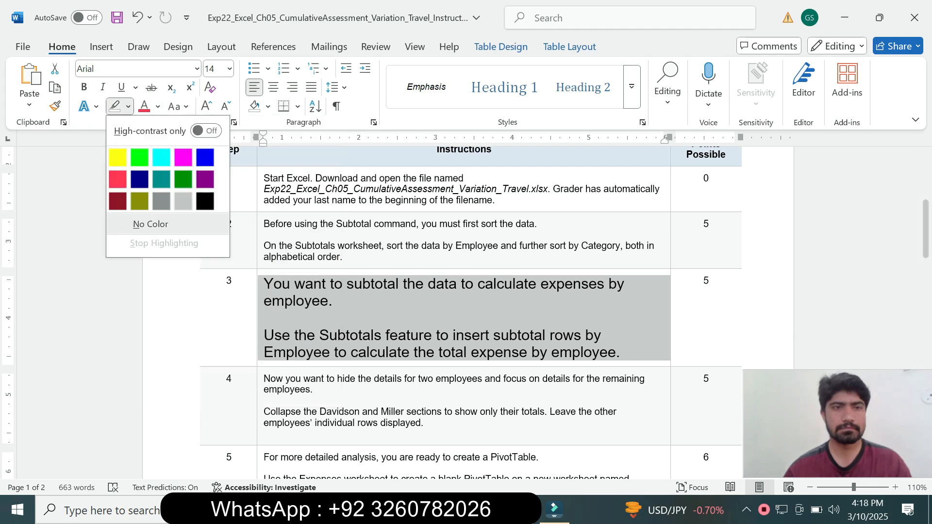
pyautogui.click(123, 157)
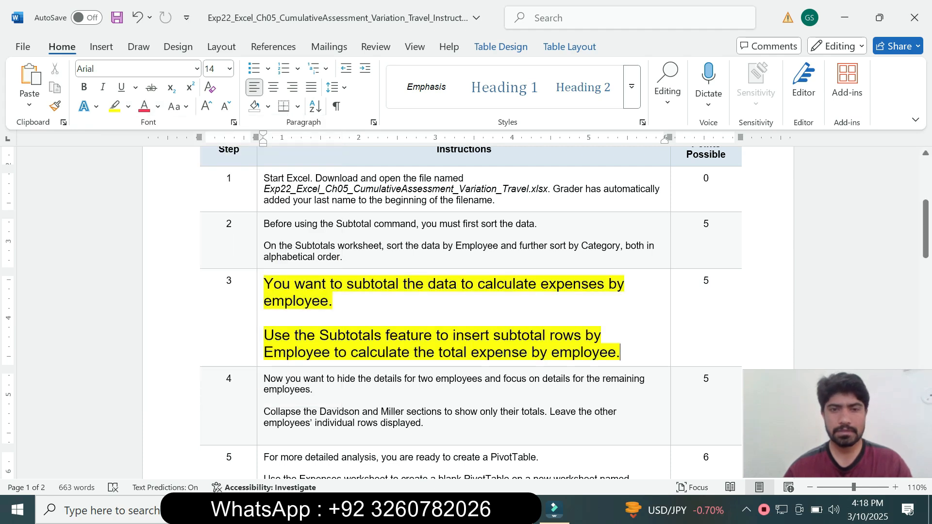
pyautogui.moveTo(926, 228); pyautogui.dragTo(926, 243)
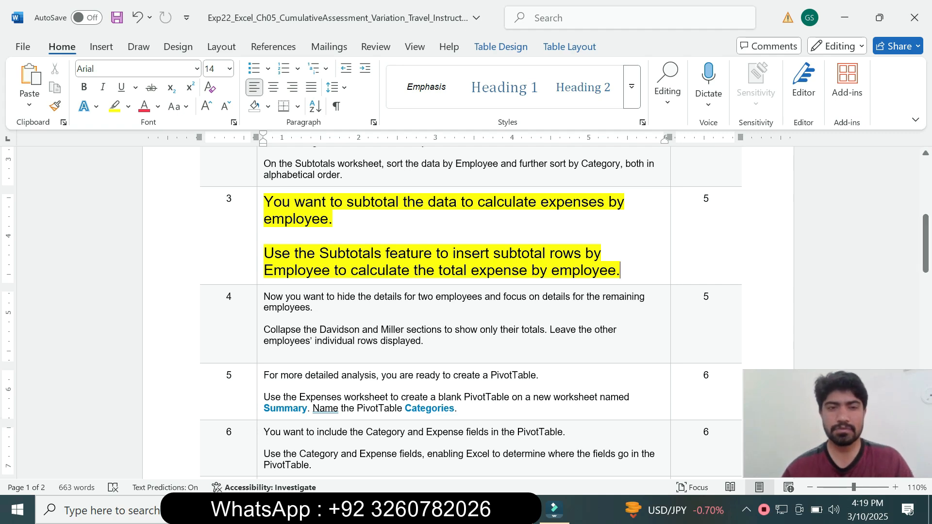
pyautogui.moveTo(306, 270); pyautogui.dragTo(396, 271)
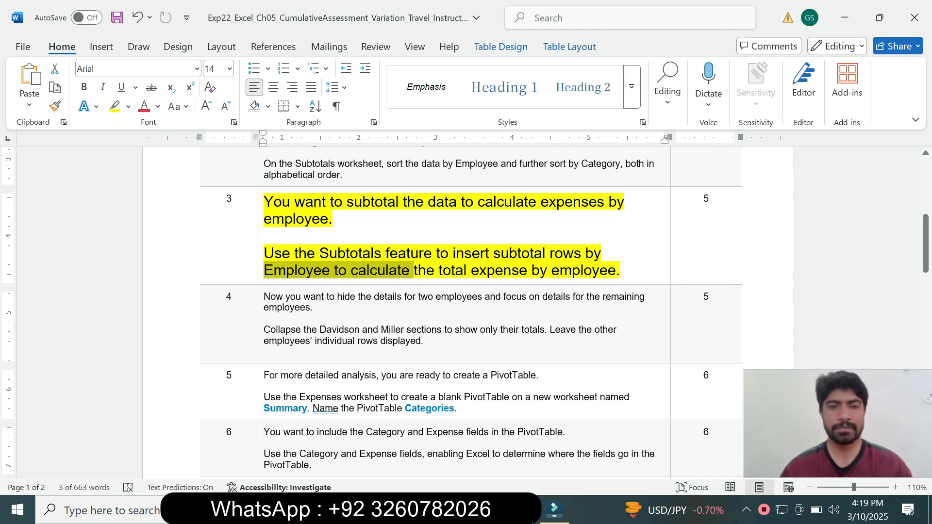
pyautogui.moveTo(302, 254); pyautogui.dragTo(360, 254)
pyautogui.click(410, 270)
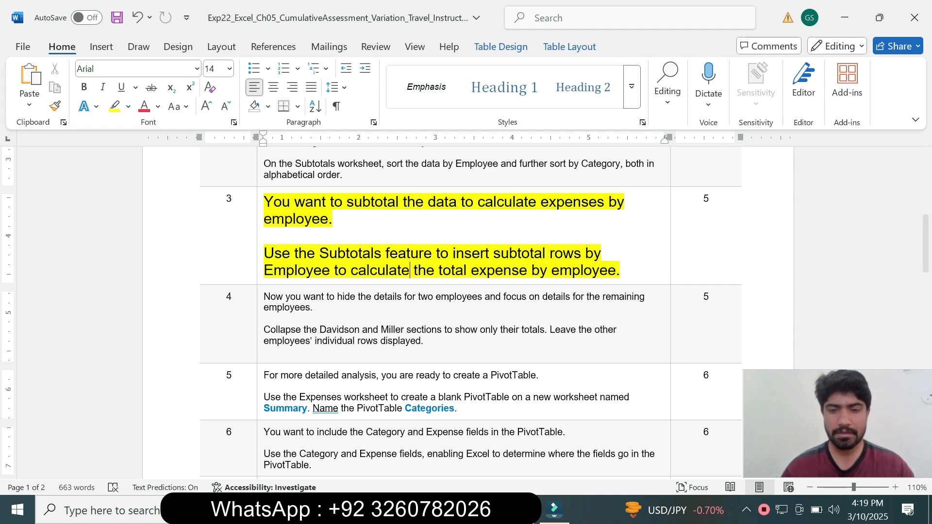
# Step: Switch to Excel and start a Subtotal on the Subtotals worksheet data at each change in Employee, rechecking the step 3 instructions in Word
pyautogui.hotkey('alt', 'Tab')
pyautogui.click(113, 263)
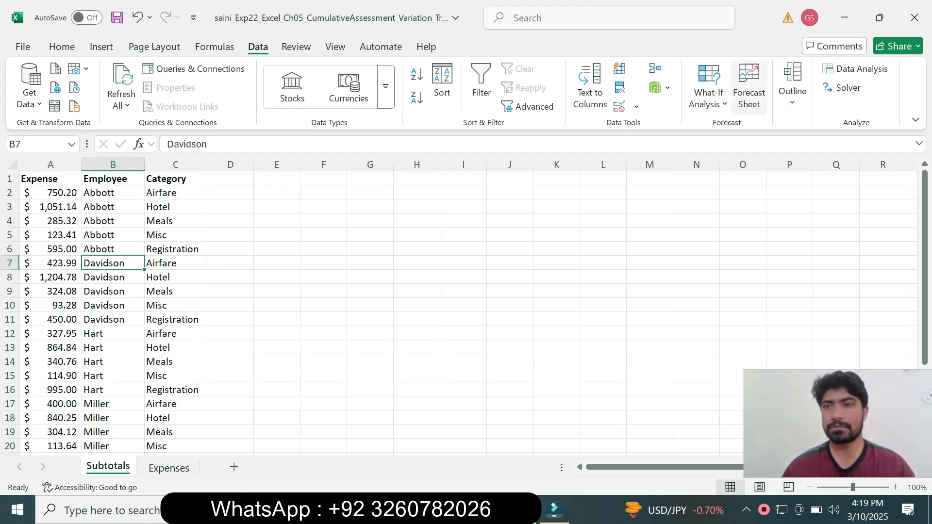
pyautogui.click(792, 85)
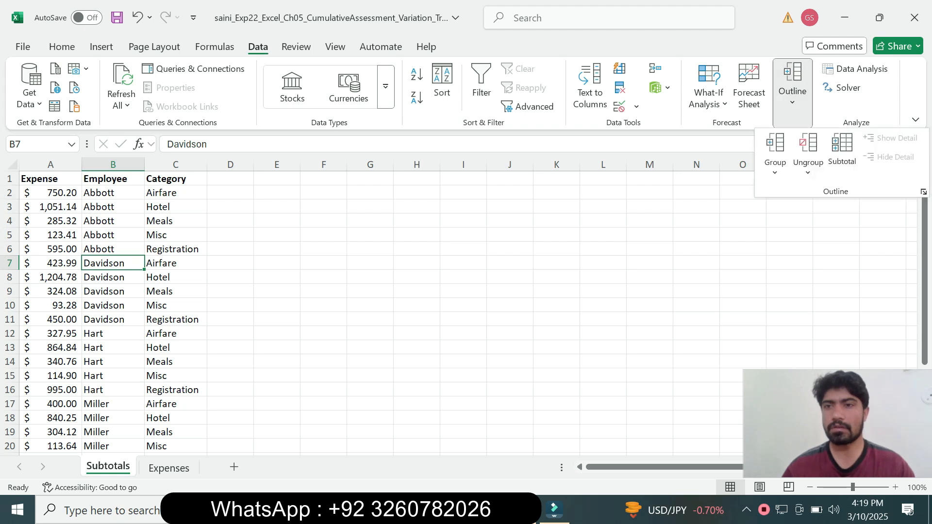
pyautogui.click(841, 148)
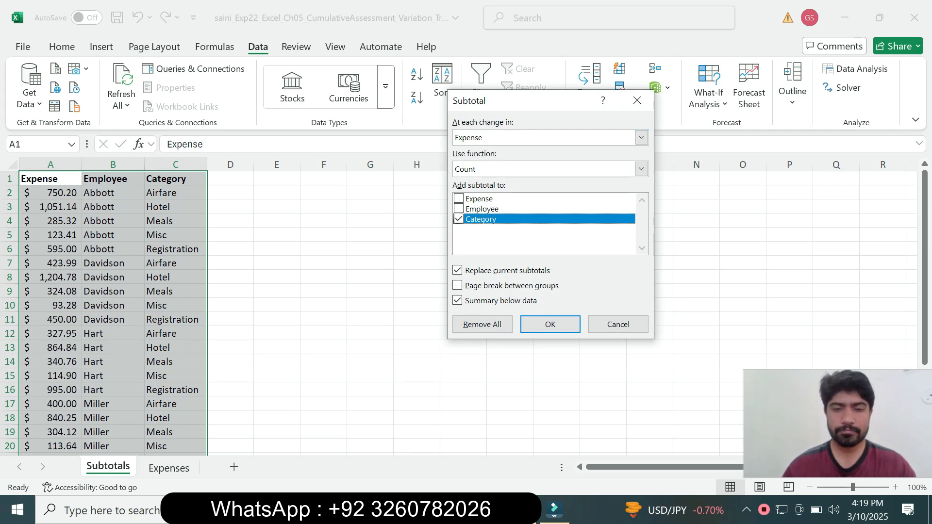
pyautogui.hotkey('alt', 'Tab')
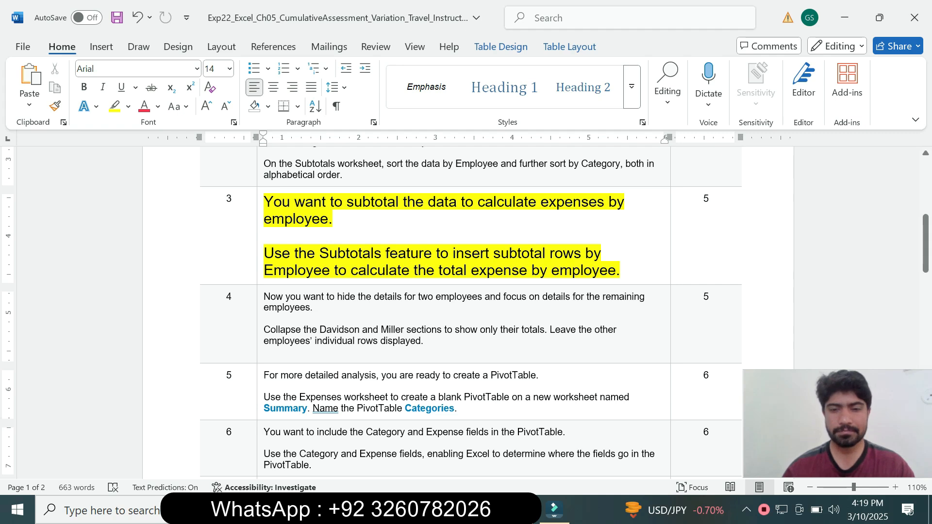
pyautogui.hotkey('alt', 'Tab')
pyautogui.click(641, 137)
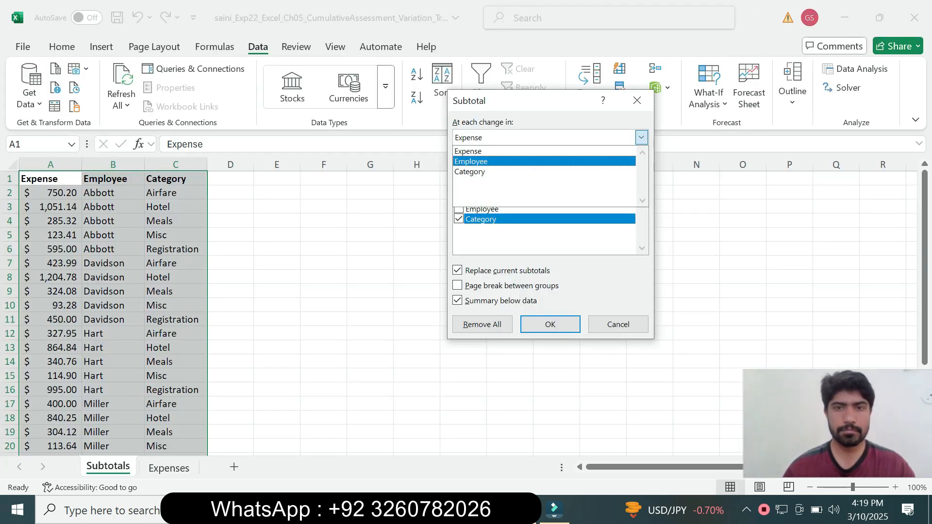
pyautogui.press('Return')
pyautogui.hotkey('alt', 'Tab')
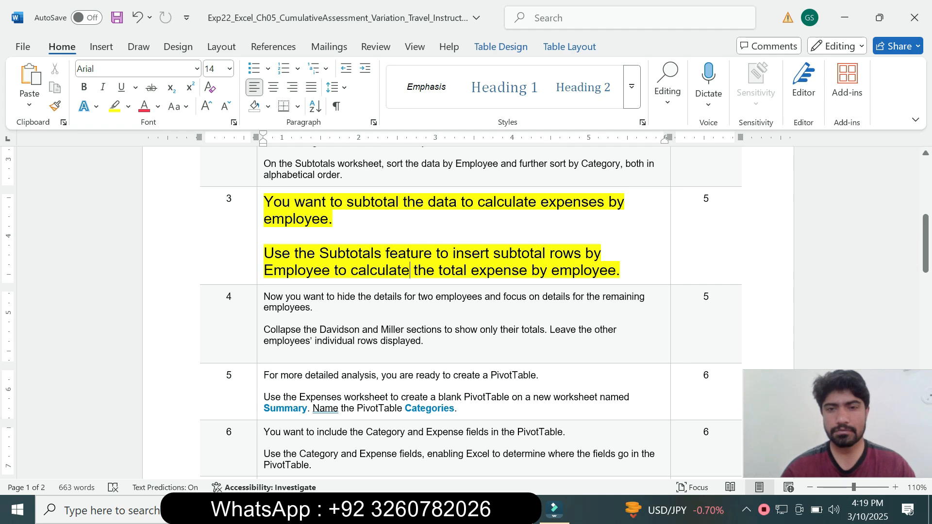
pyautogui.hotkey('alt', 'Tab')
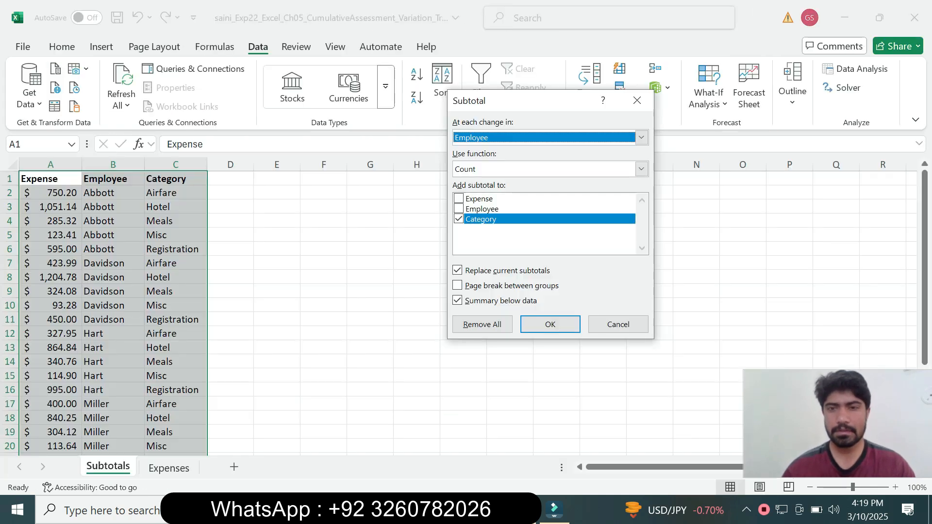
# Step: Use the Sum function, add the subtotal to Expense instead of Category, and apply the subtotals
pyautogui.click(641, 169)
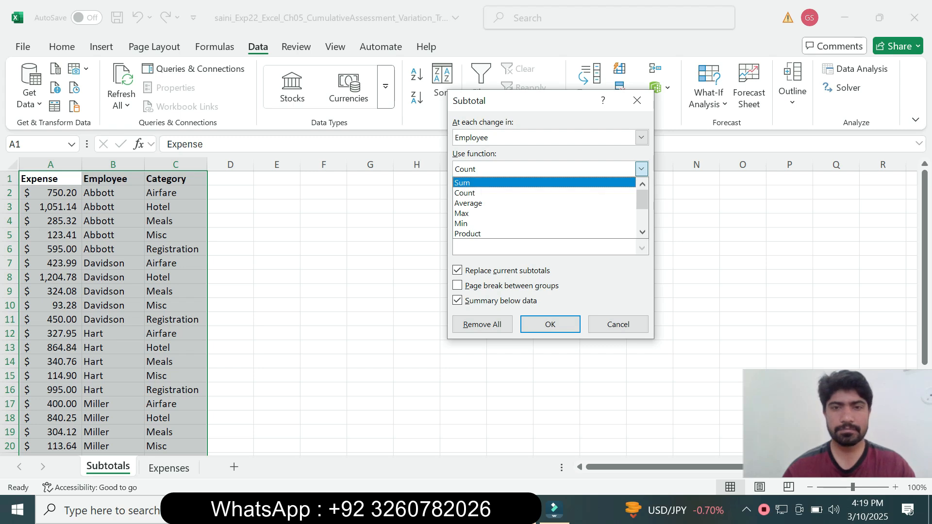
pyautogui.click(544, 183)
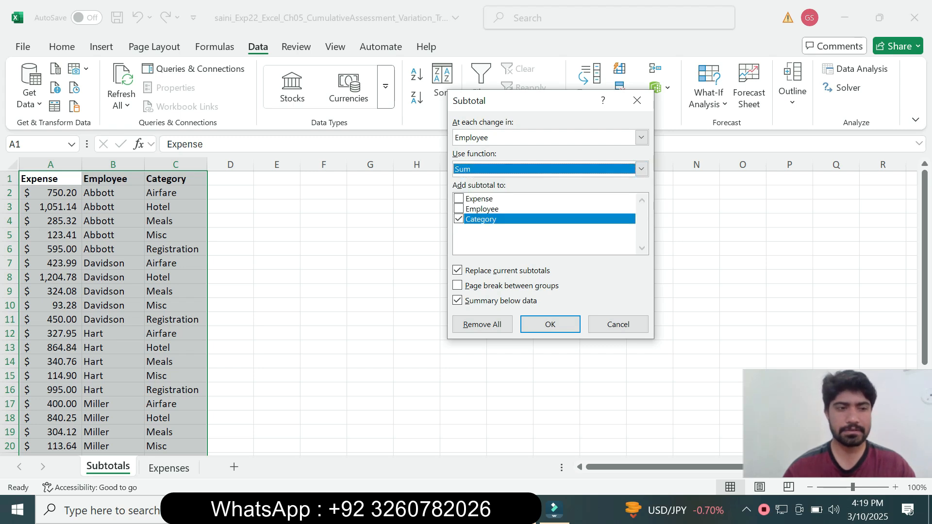
pyautogui.click(459, 199)
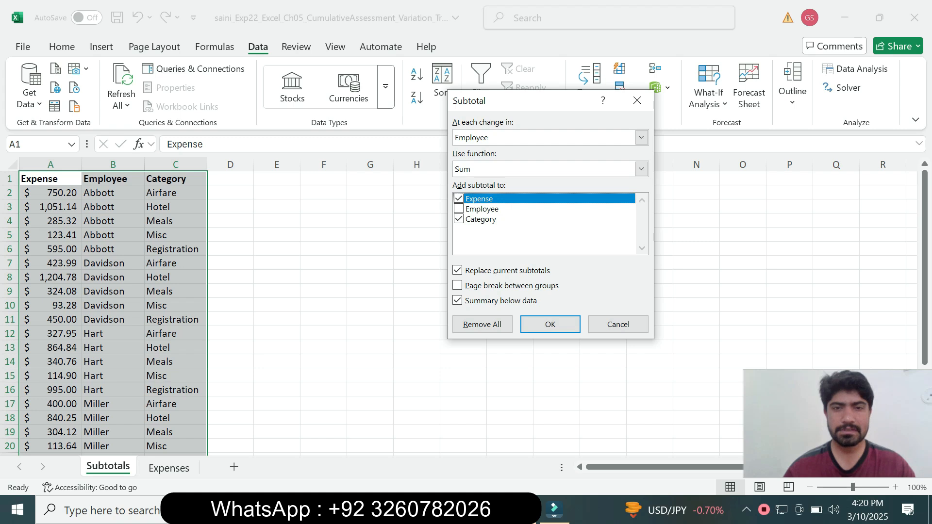
pyautogui.click(459, 219)
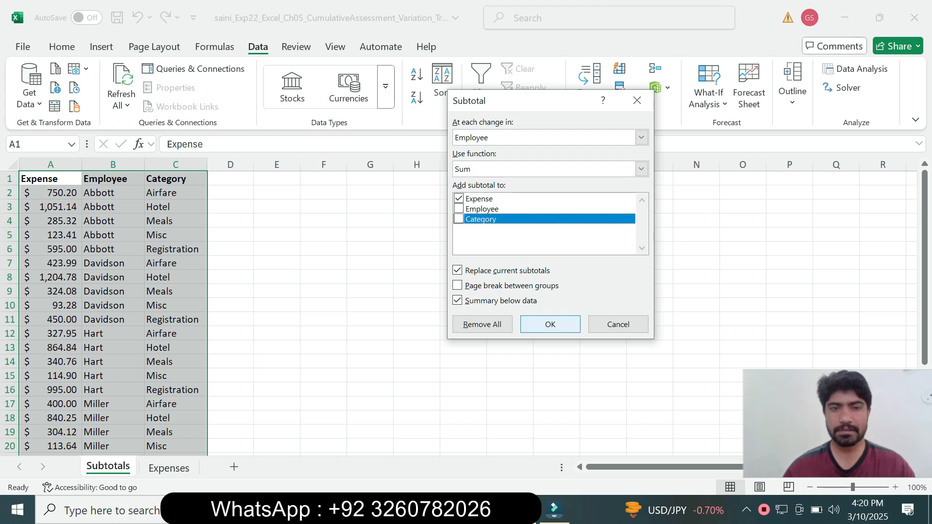
pyautogui.click(550, 324)
# Step: Switch to the Word instructions, reset the step 3 instruction text to 9 pt and remove its highlight
pyautogui.hotkey('alt', 'Tab')
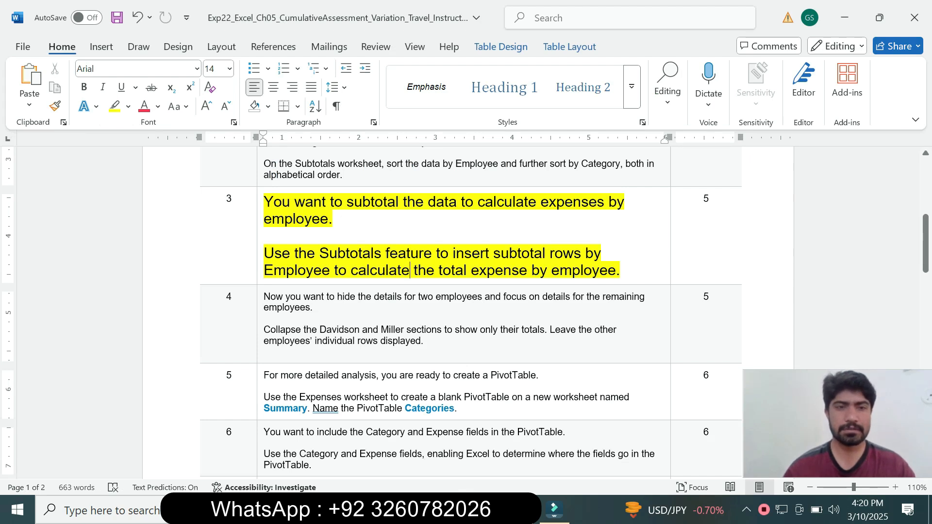
pyautogui.click(260, 263)
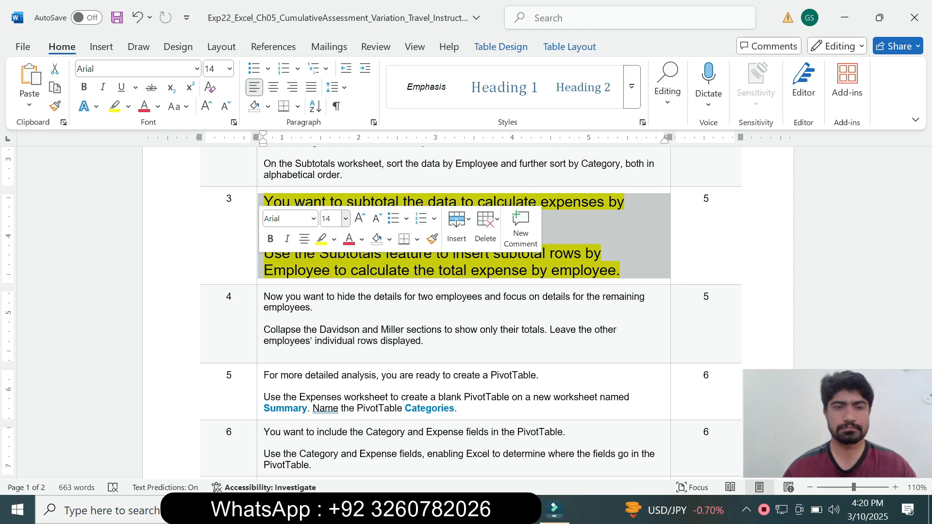
pyautogui.click(345, 218)
pyautogui.click(330, 257)
pyautogui.click(334, 239)
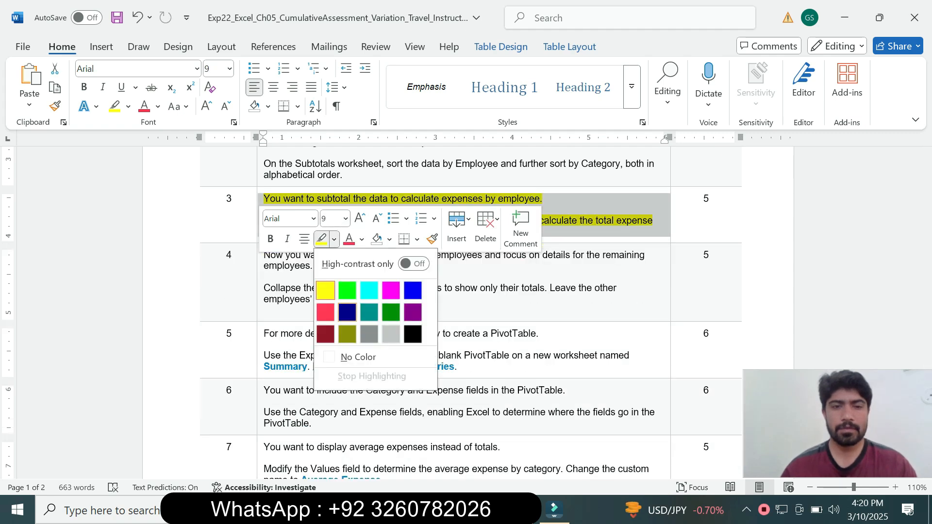
pyautogui.click(358, 356)
# Step: Enlarge the step 4 instruction text to 12 pt and highlight it in turquoise
pyautogui.click(261, 291)
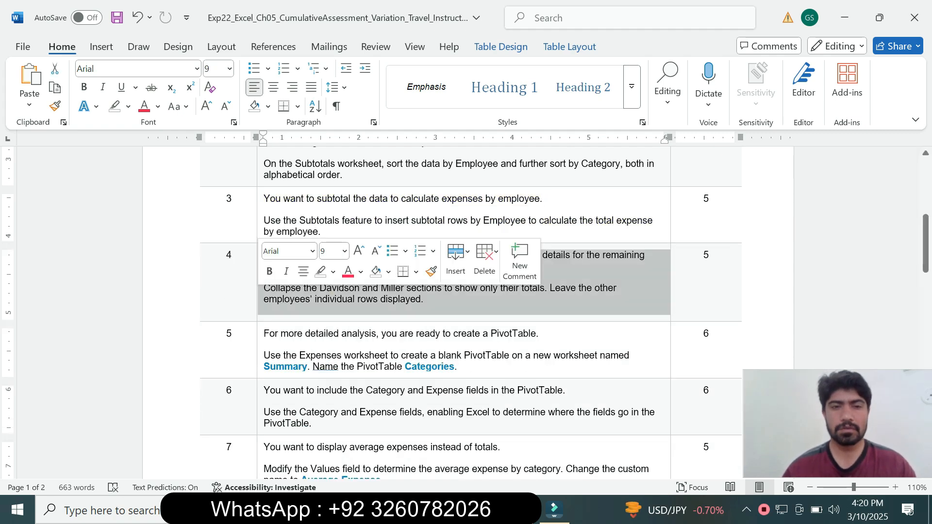
pyautogui.click(344, 251)
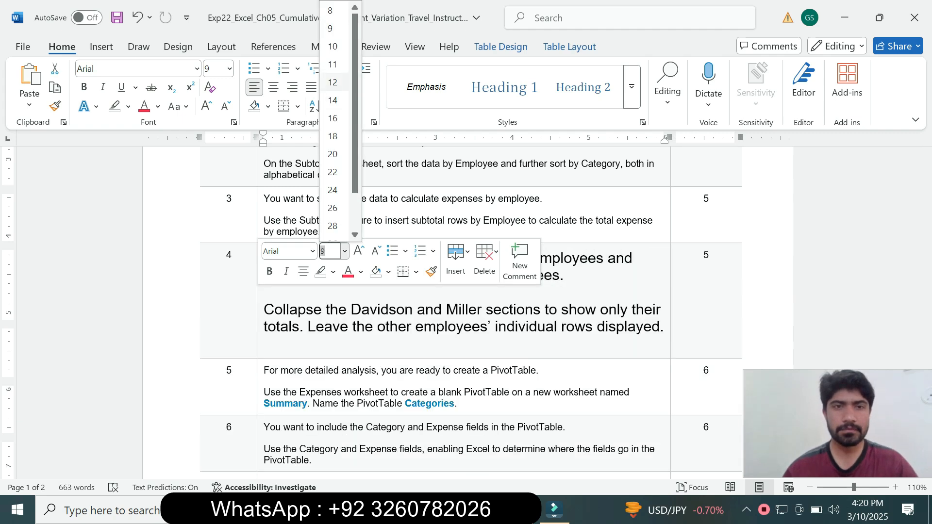
pyautogui.click(332, 82)
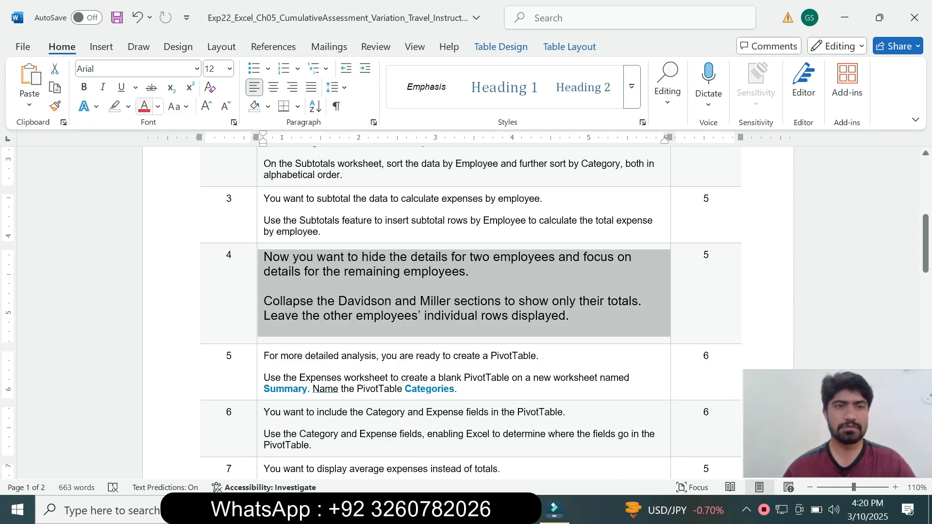
pyautogui.click(128, 107)
pyautogui.click(161, 157)
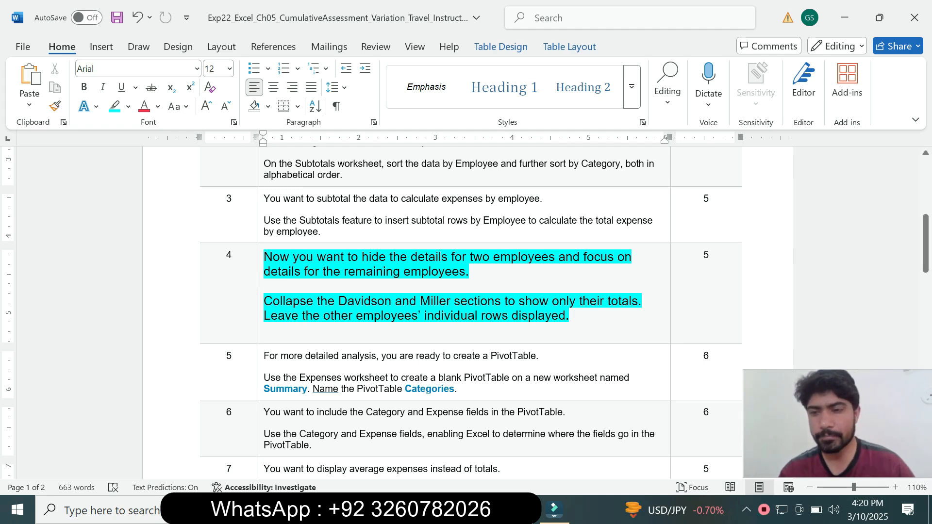
# Step: Switch to Excel, collapse the second and fourth employee sections (rows 8–12 and 20–24) to their totals, and return to the Word instructions
pyautogui.hotkey('alt', 'Tab')
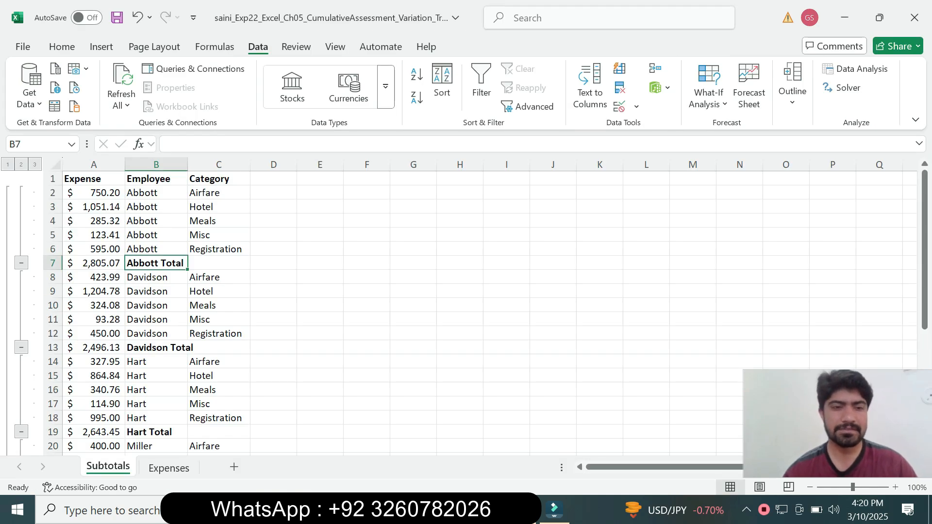
pyautogui.click(22, 348)
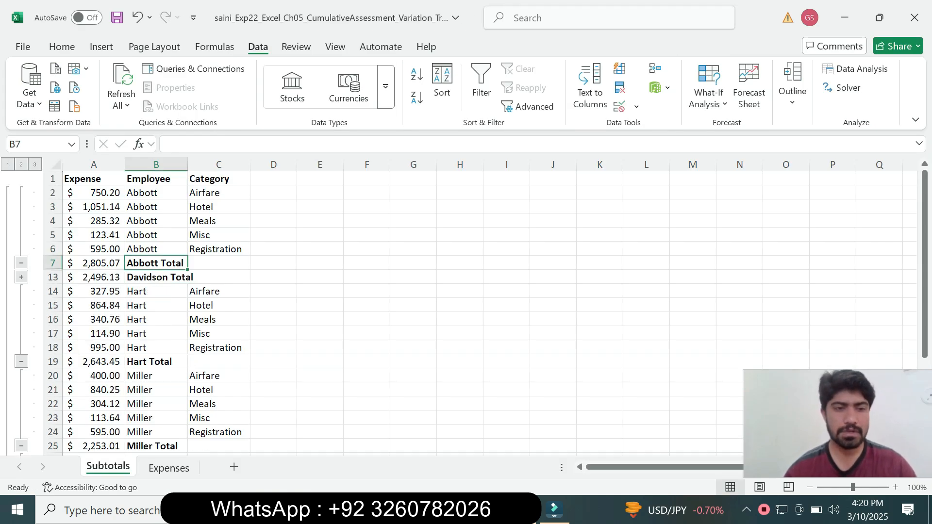
pyautogui.hotkey('alt', 'Tab')
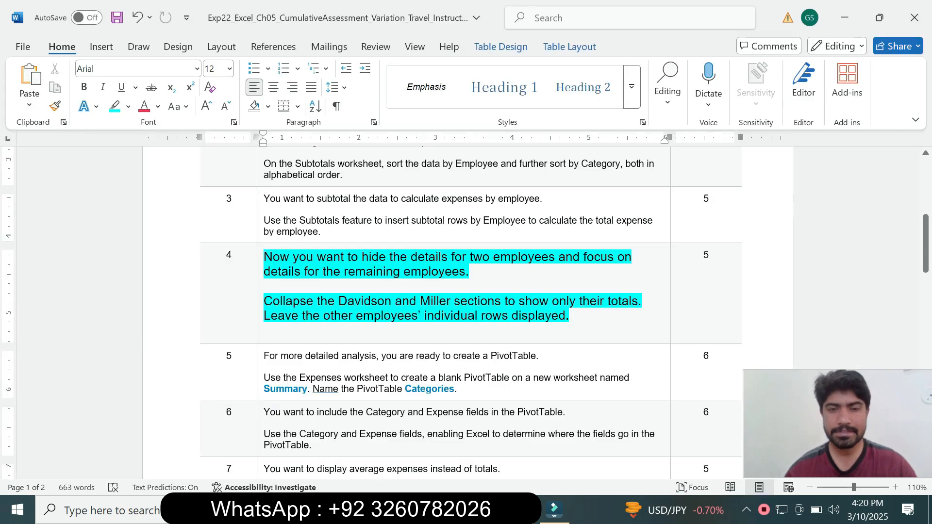
pyautogui.moveTo(396, 301); pyautogui.dragTo(514, 301)
pyautogui.hotkey('alt', 'Tab')
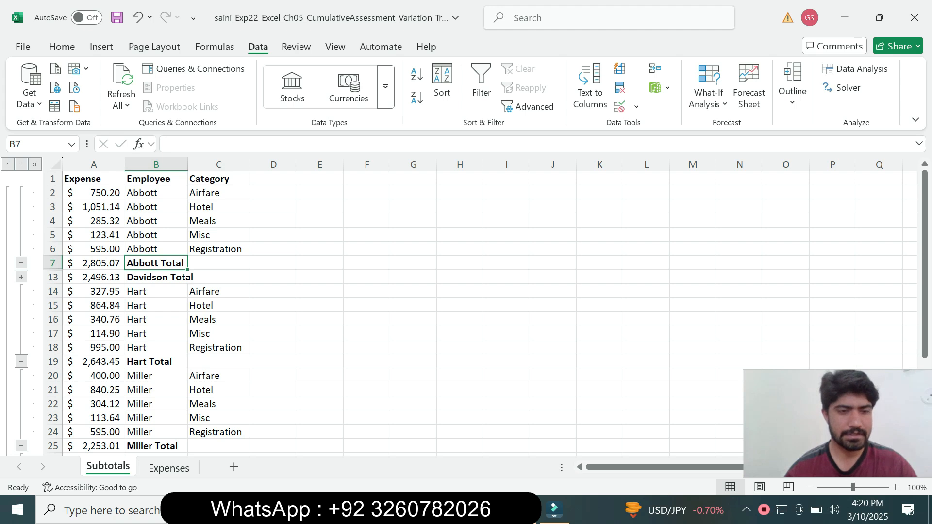
pyautogui.click(22, 445)
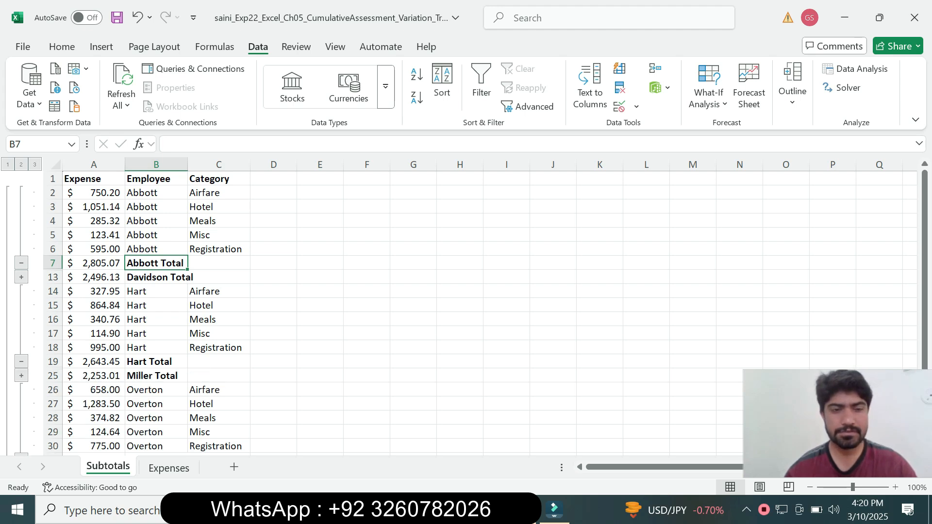
pyautogui.hotkey('alt', 'Tab')
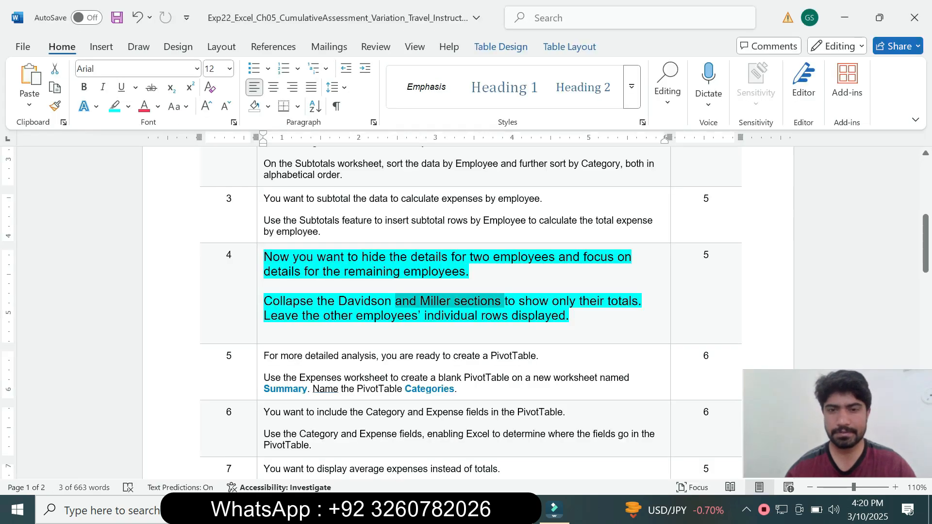
# Step: Reset the step 4 instruction text to 9 pt and remove its highlight
pyautogui.click(353, 316)
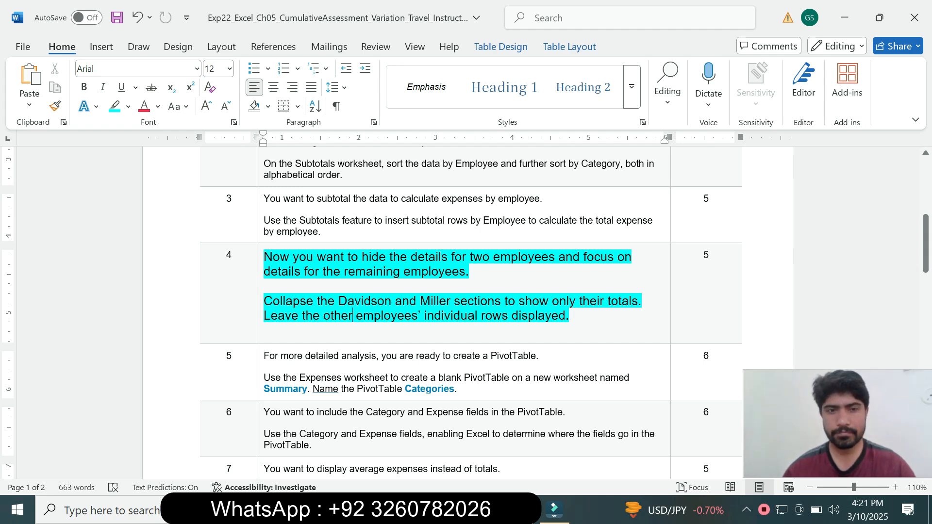
pyautogui.click(260, 316)
pyautogui.click(346, 273)
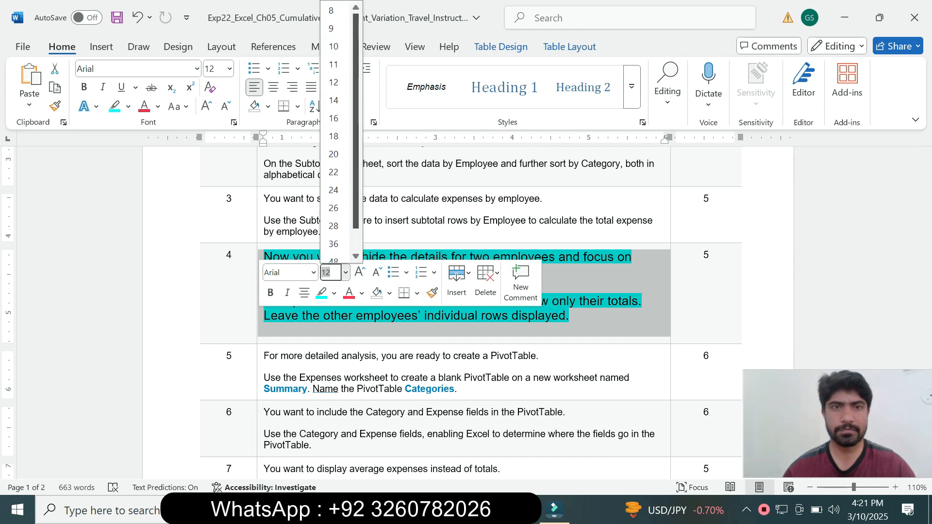
pyautogui.click(332, 28)
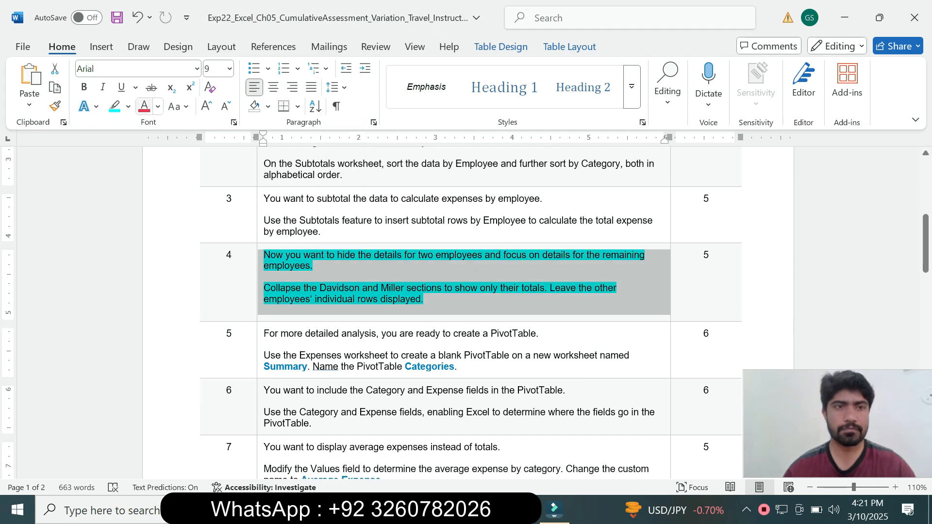
pyautogui.click(128, 106)
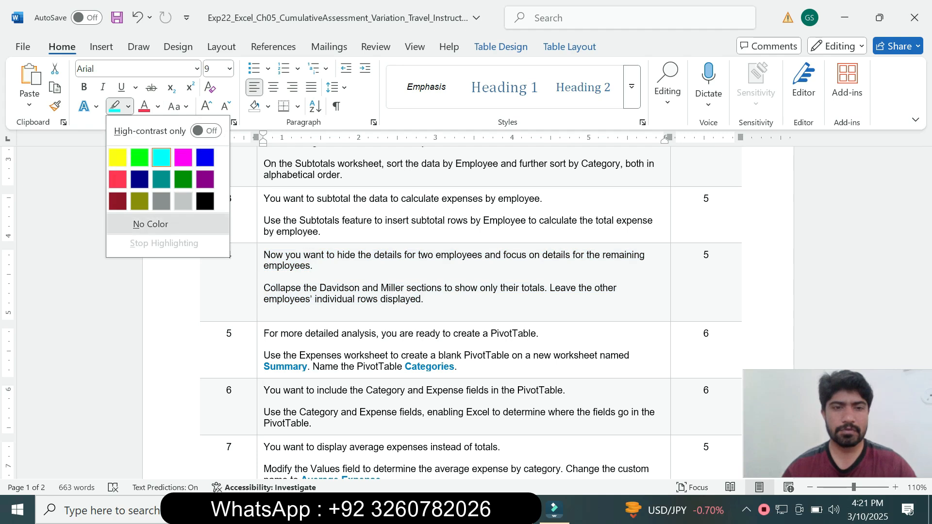
pyautogui.click(151, 224)
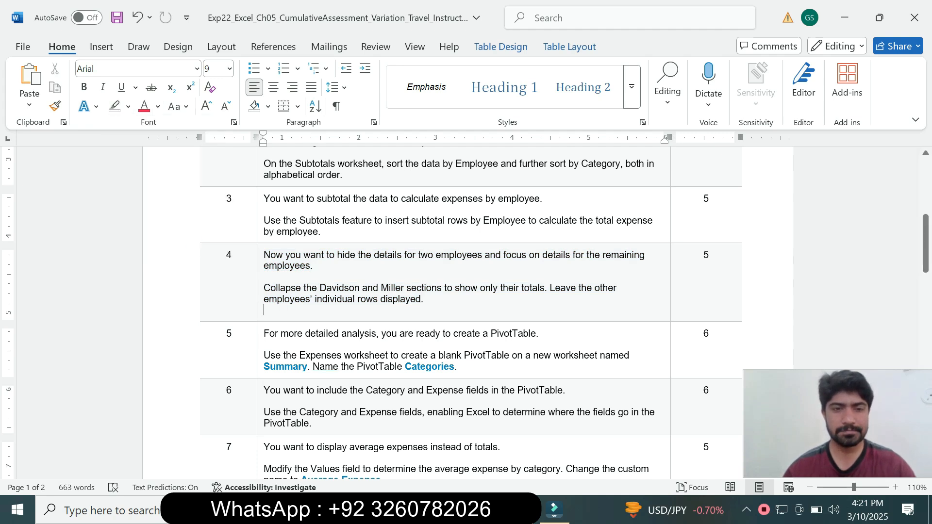
# Step: Enlarge the step 5 instruction text to 14 pt and highlight it in turquoise
pyautogui.click(260, 356)
pyautogui.click(347, 311)
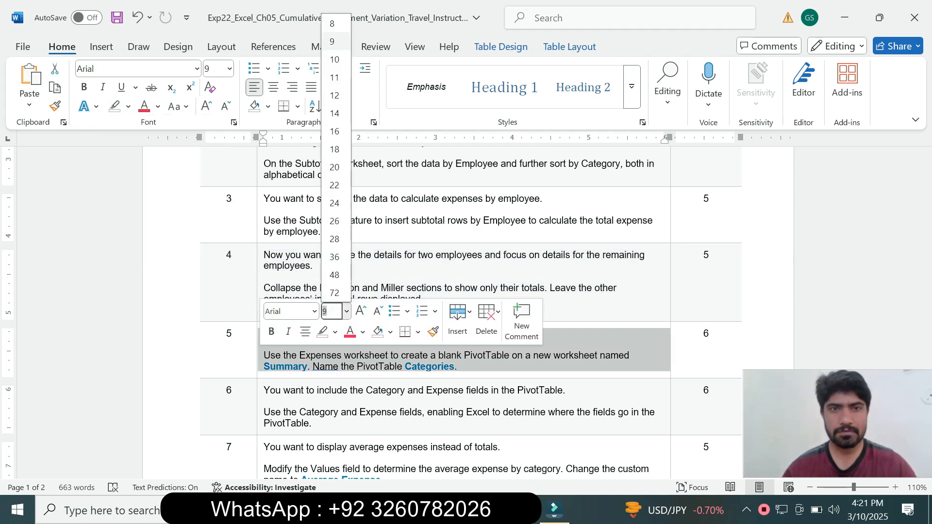
pyautogui.click(334, 113)
pyautogui.click(128, 106)
pyautogui.click(161, 157)
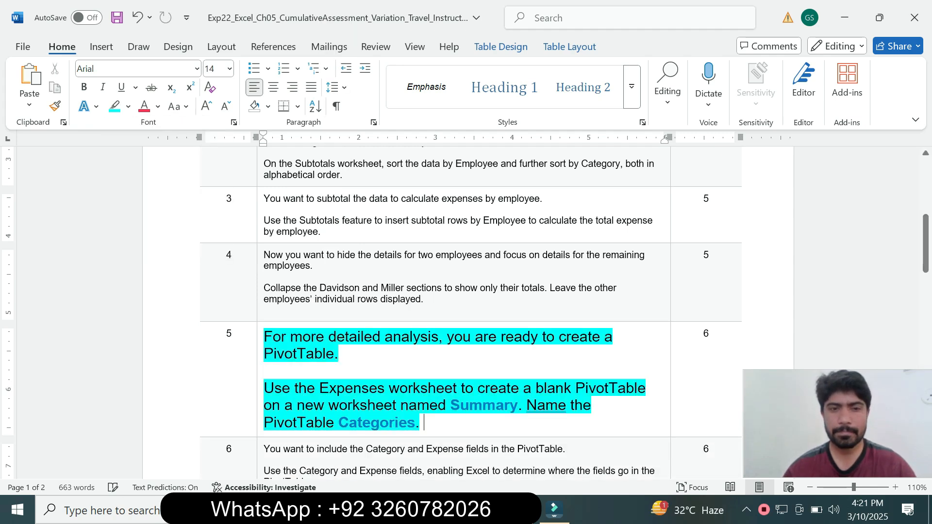
# Step: Select the words "the Expenses worksheet" in step 5, switch to Excel and open the Expenses worksheet
pyautogui.moveTo(926, 243); pyautogui.dragTo(926, 276)
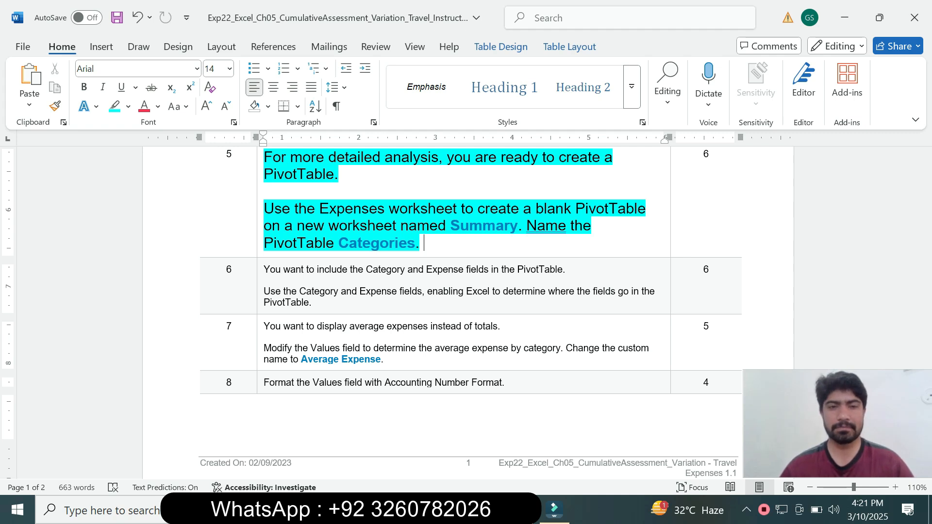
pyautogui.moveTo(294, 209); pyautogui.dragTo(460, 209)
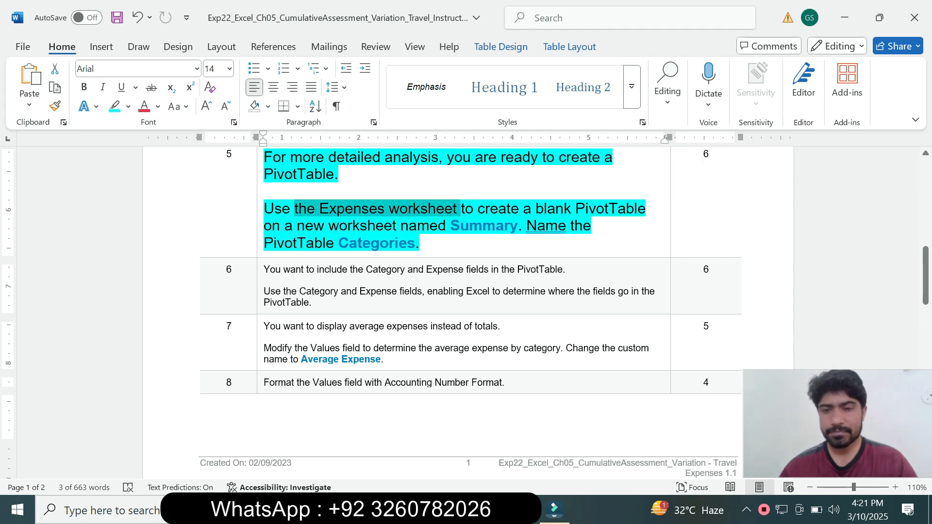
pyautogui.hotkey('alt', 'Tab')
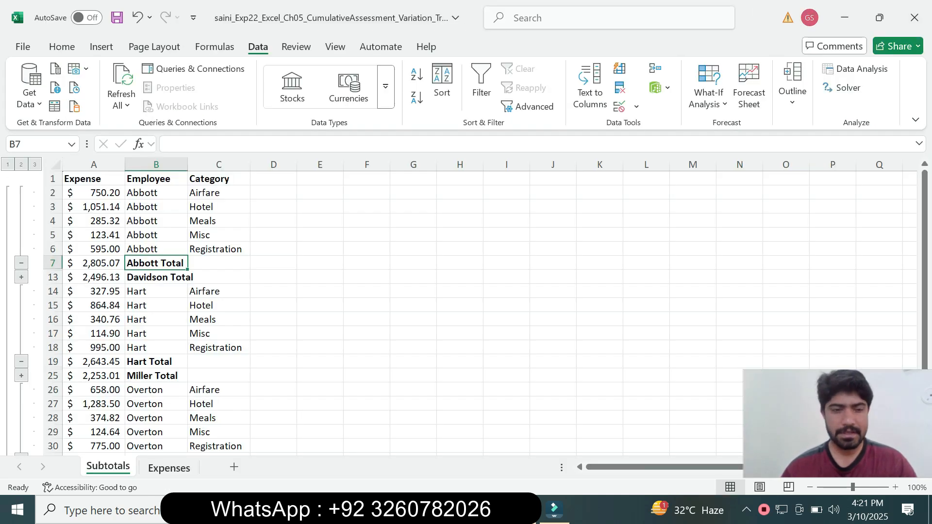
pyautogui.click(169, 468)
# Step: Return to the Word instructions and point out the new worksheet requirement and the name Summary in step 5
pyautogui.hotkey('alt', 'Tab')
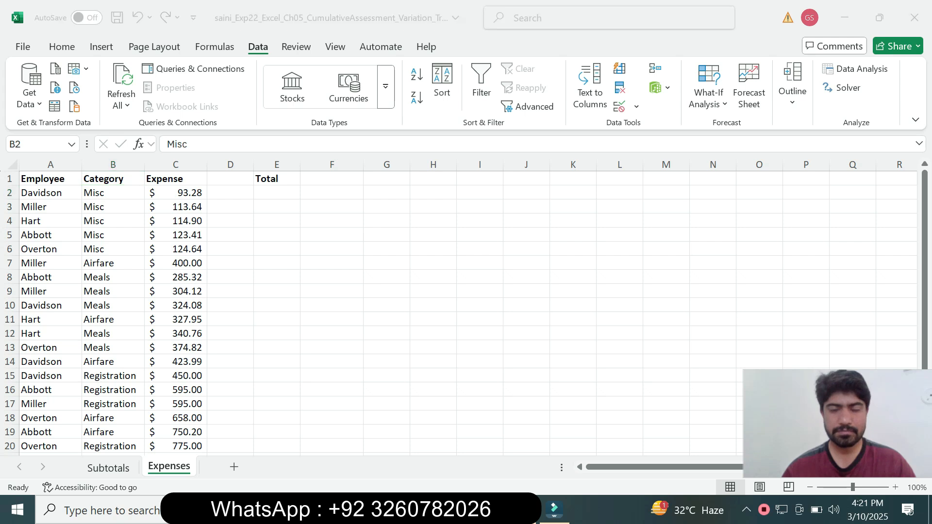
pyautogui.click(489, 209)
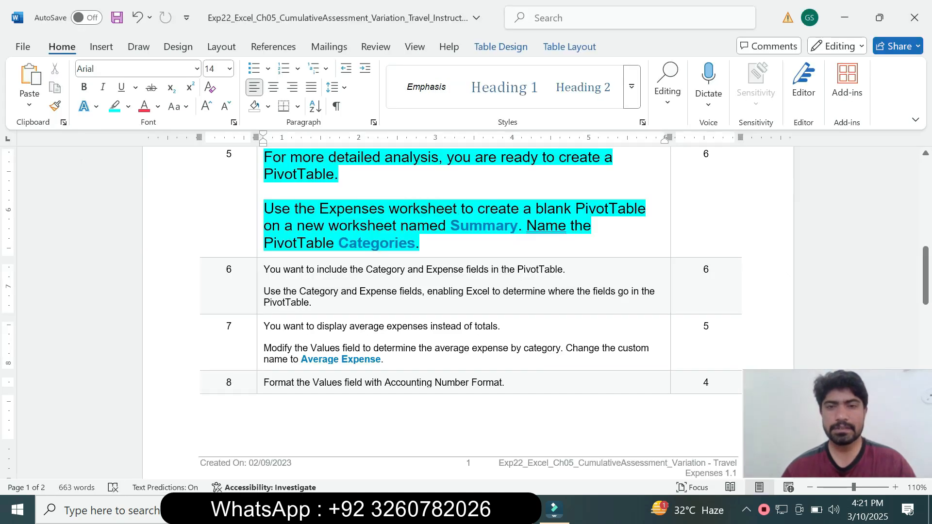
pyautogui.moveTo(297, 226); pyautogui.dragTo(339, 226)
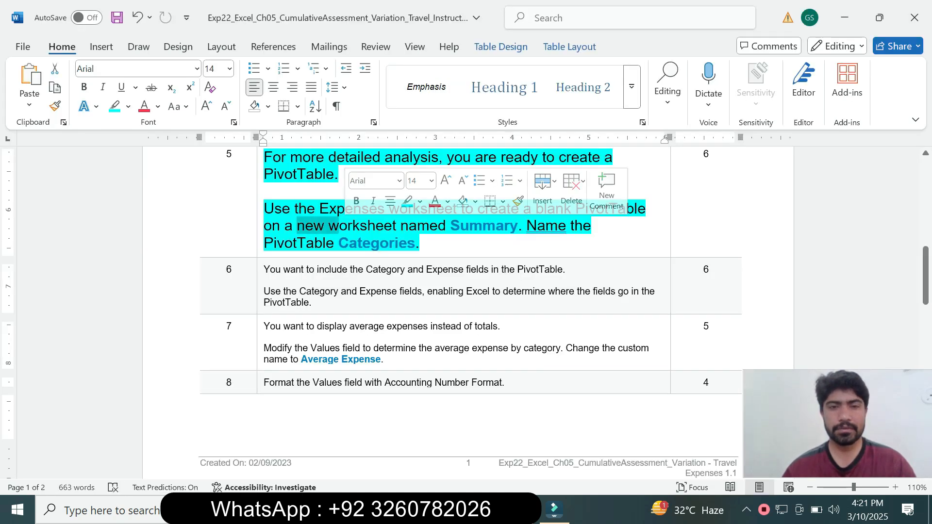
pyautogui.click(425, 243)
pyautogui.moveTo(451, 226); pyautogui.dragTo(486, 226)
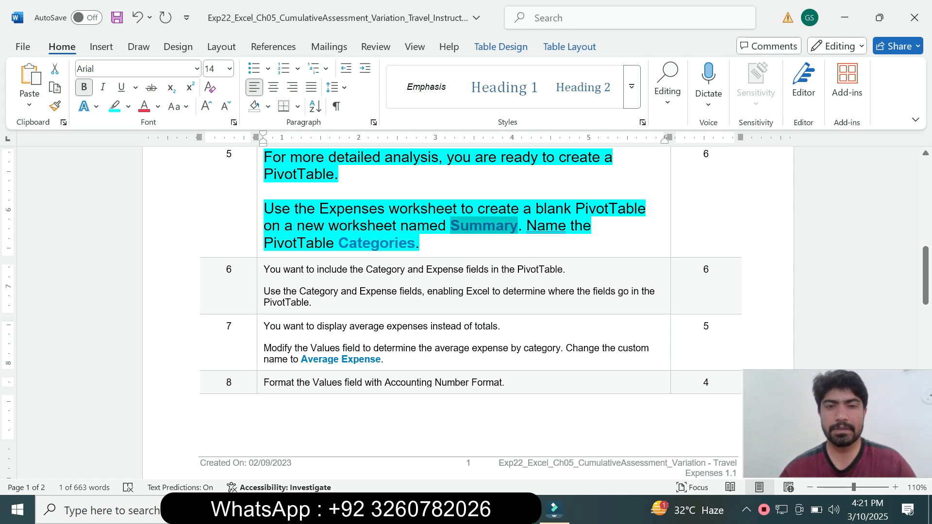
# Step: Switch to Excel and create a blank PivotTable from the Expenses data on a new worksheet
pyautogui.hotkey('alt', 'Tab')
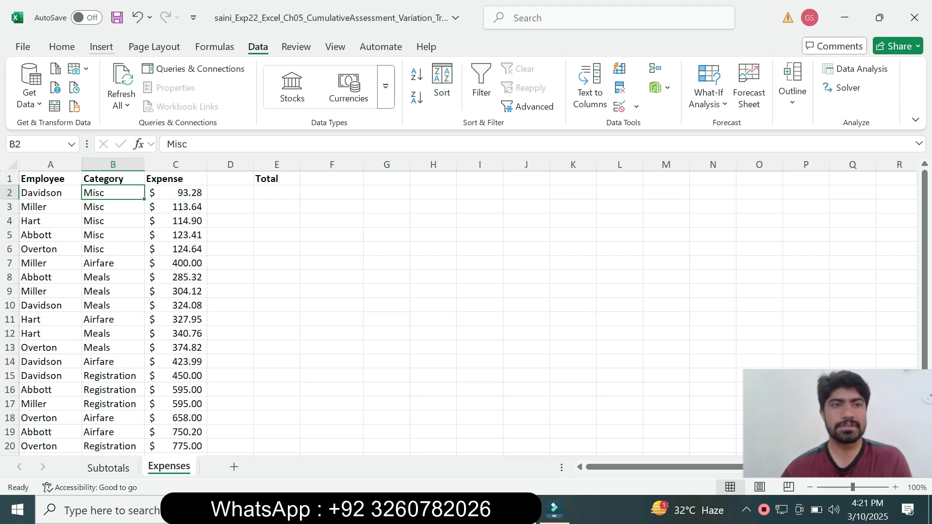
pyautogui.click(101, 47)
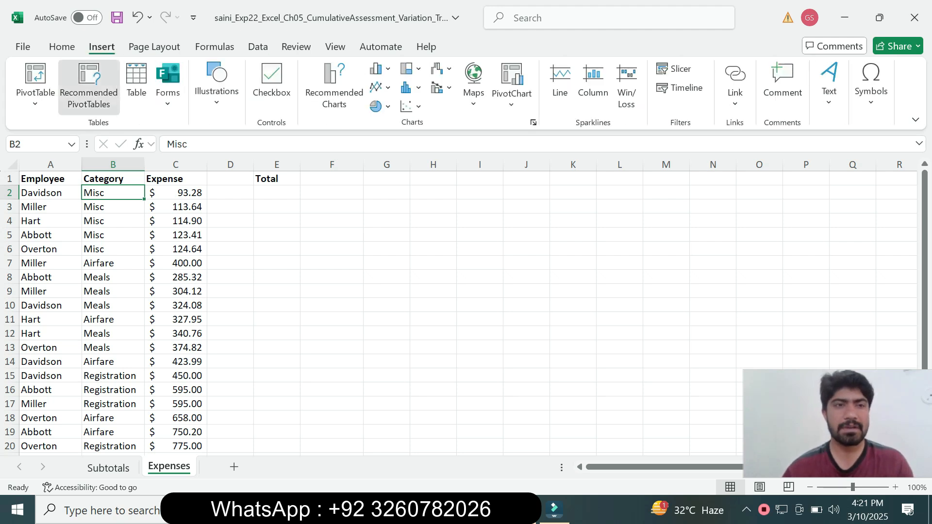
pyautogui.click(88, 85)
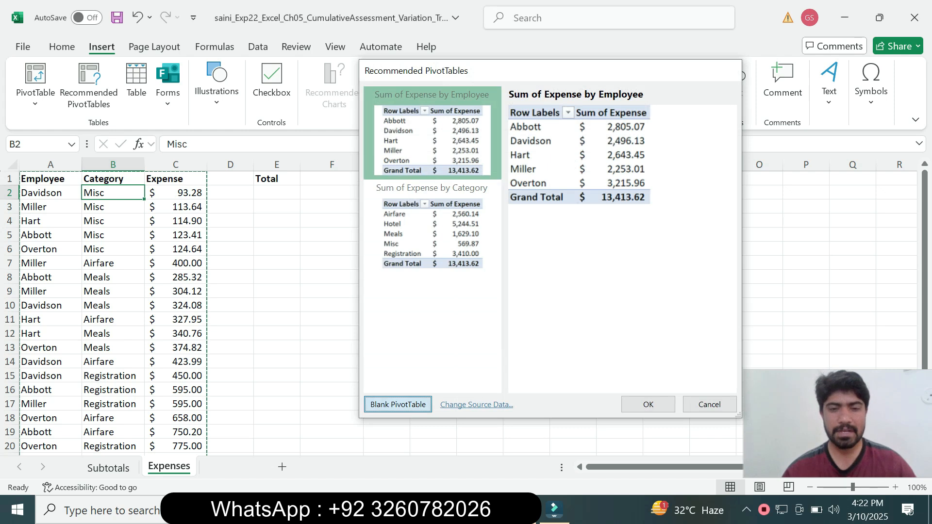
pyautogui.click(398, 404)
# Step: Recheck the sheet name in the Word instructions, return to Excel and rename the new PivotTable worksheet as Summary
pyautogui.hotkey('alt', 'Tab')
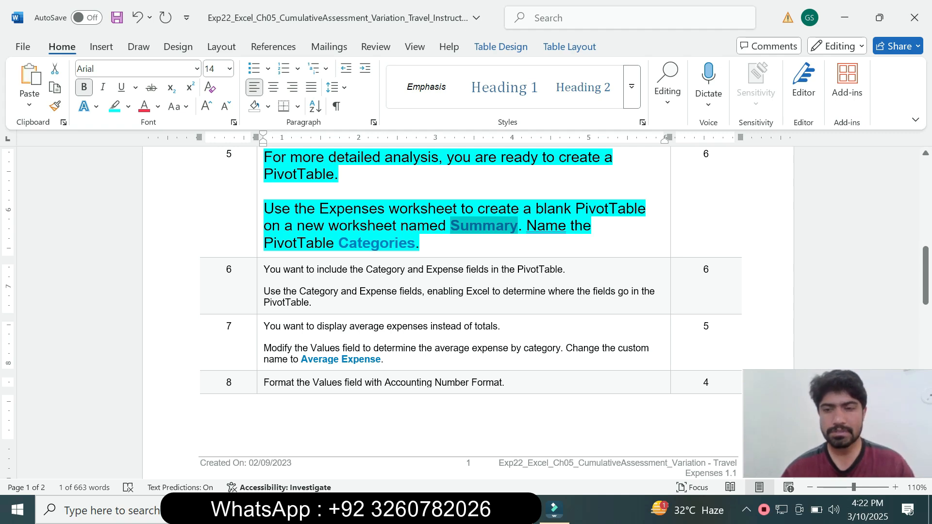
pyautogui.hotkey('alt', 'Tab')
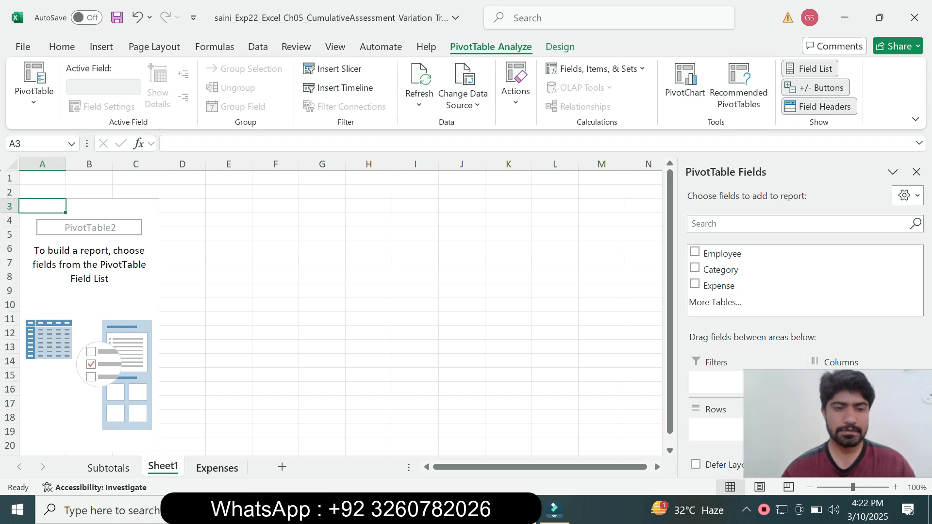
pyautogui.rightClick(176, 465)
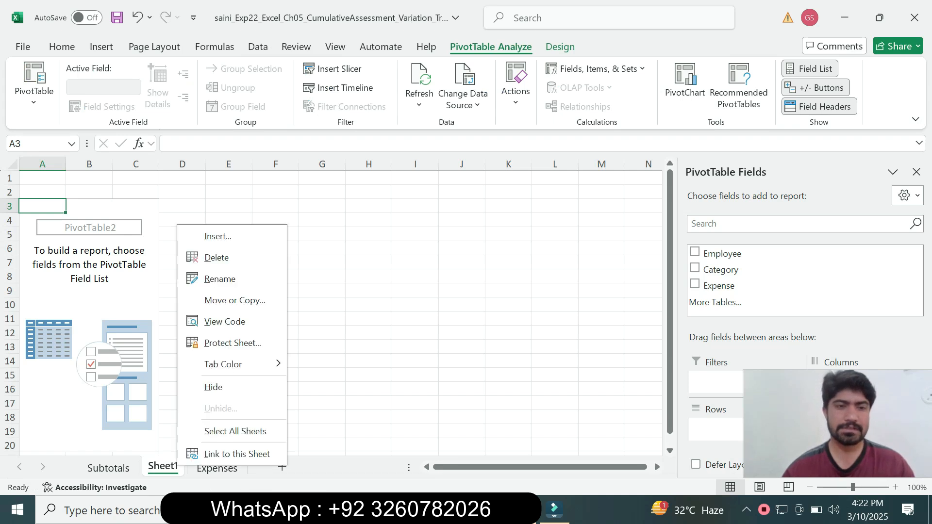
pyautogui.click(218, 277)
pyautogui.write('Summary')
pyautogui.press('Return')
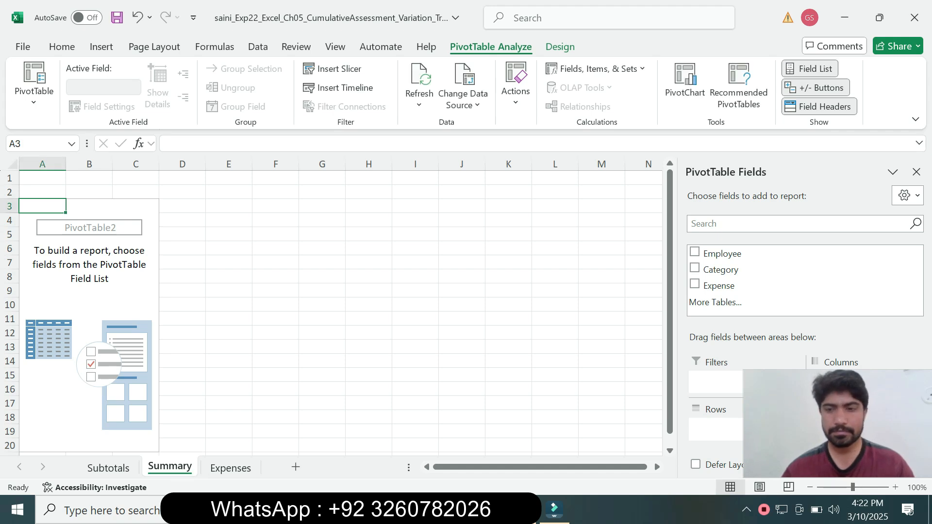
# Step: Look up the required PivotTable name in step 5 of the Word instructions, return to Excel and name the PivotTable Categories
pyautogui.hotkey('alt', 'Tab')
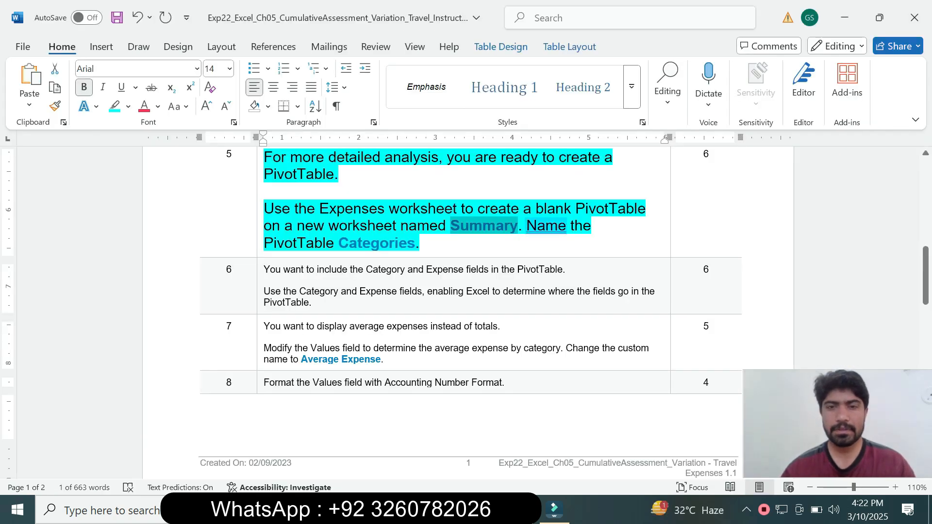
pyautogui.moveTo(422, 243); pyautogui.dragTo(519, 226)
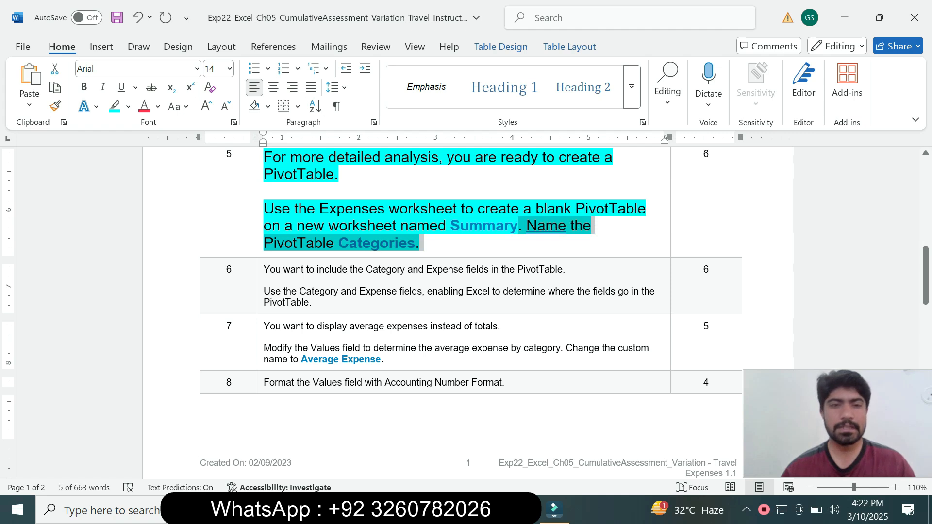
pyautogui.click(370, 243)
pyautogui.moveTo(339, 243); pyautogui.dragTo(415, 243)
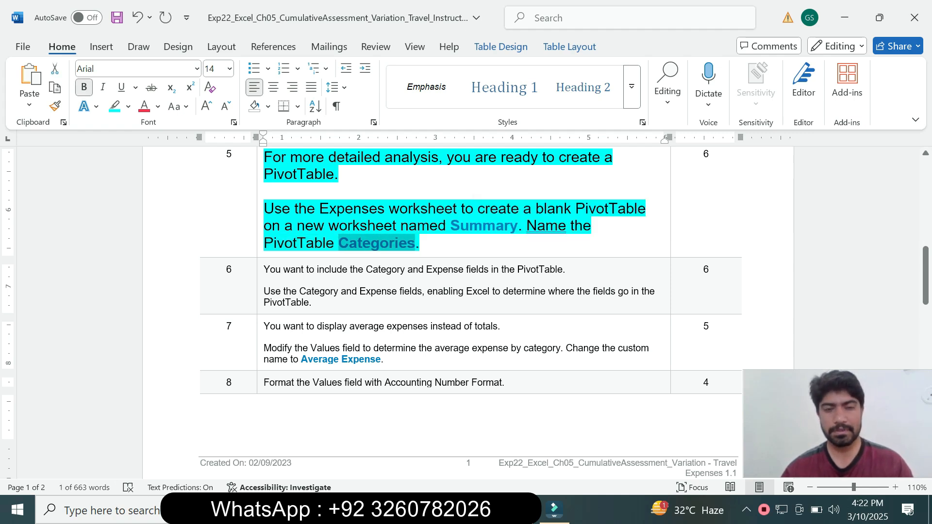
pyautogui.hotkey('alt', 'Tab')
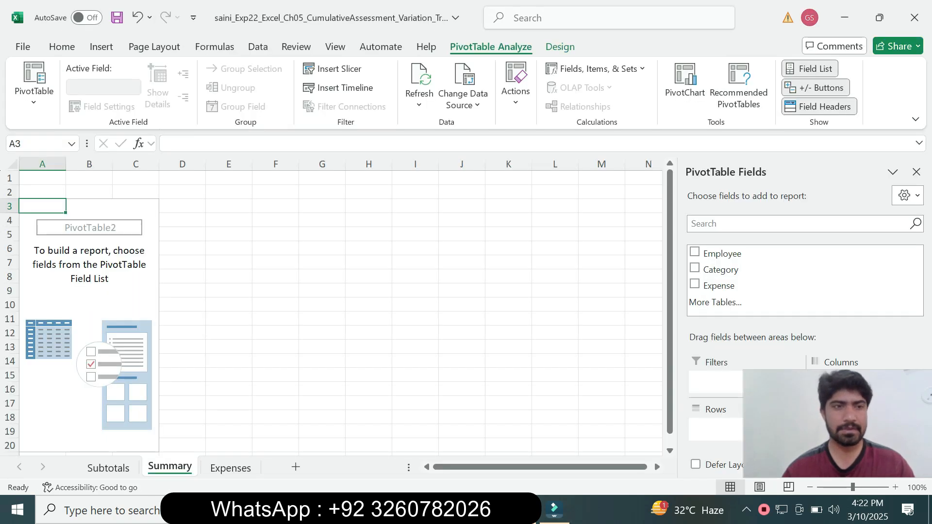
pyautogui.click(34, 85)
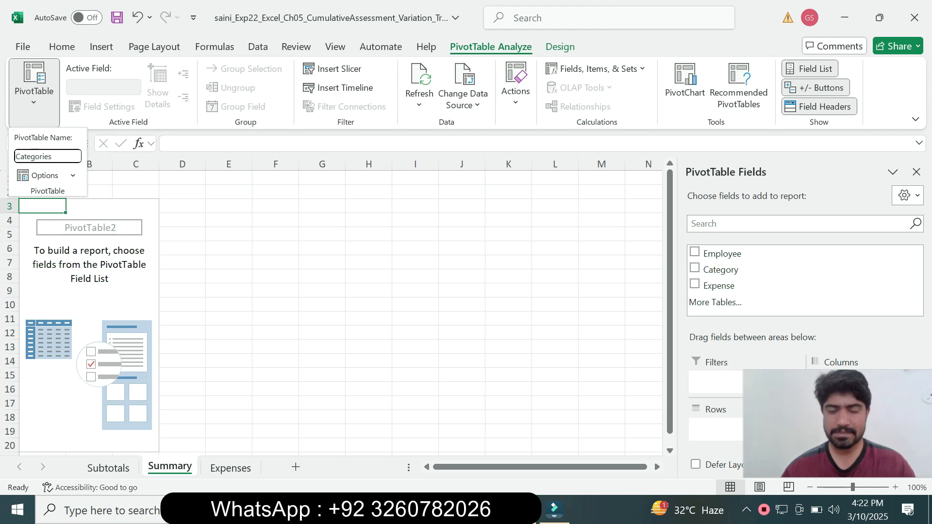
pyautogui.press('Return')
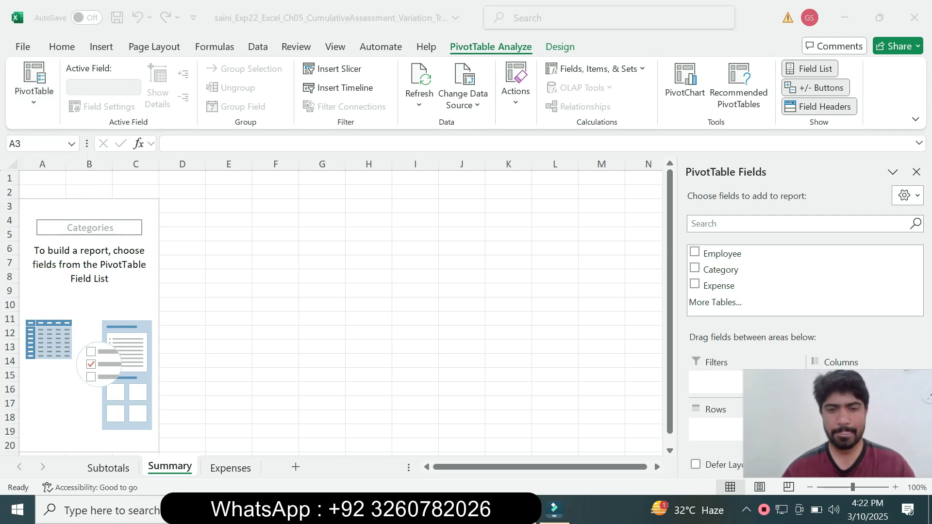
# Step: Switch to the Word instructions, reset the step 5 instruction text to 9 pt and remove its highlight
pyautogui.hotkey('alt', 'Tab')
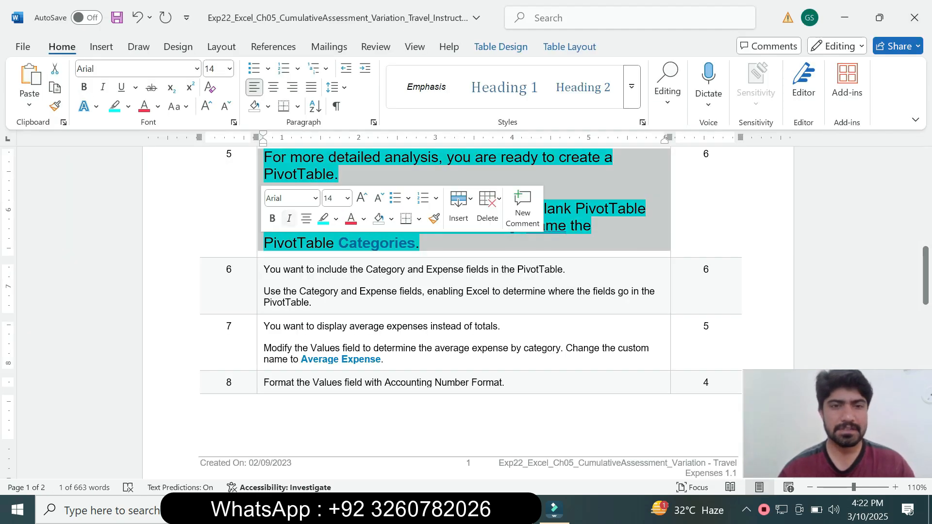
pyautogui.click(347, 198)
pyautogui.click(333, 235)
pyautogui.click(335, 219)
pyautogui.click(360, 336)
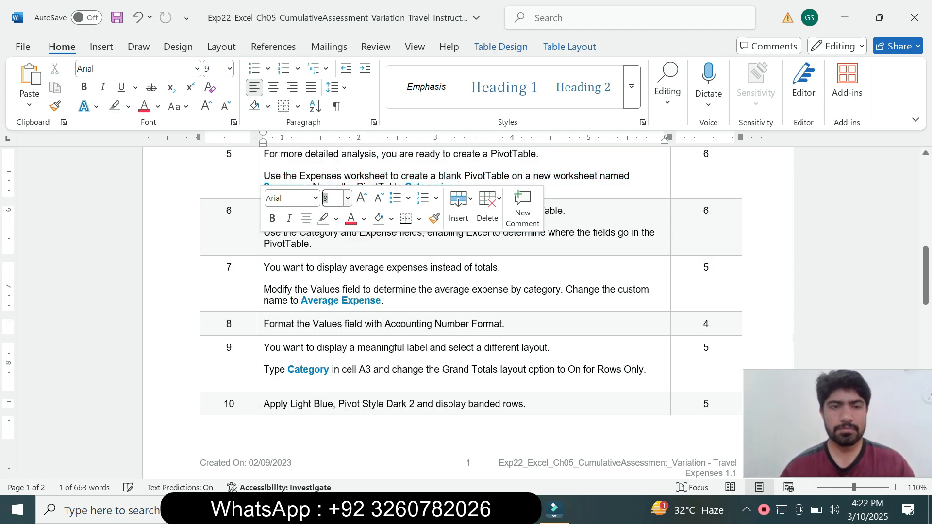
# Step: Enlarge the step 6 instruction text to 14 pt and highlight it in turquoise
pyautogui.click(347, 198)
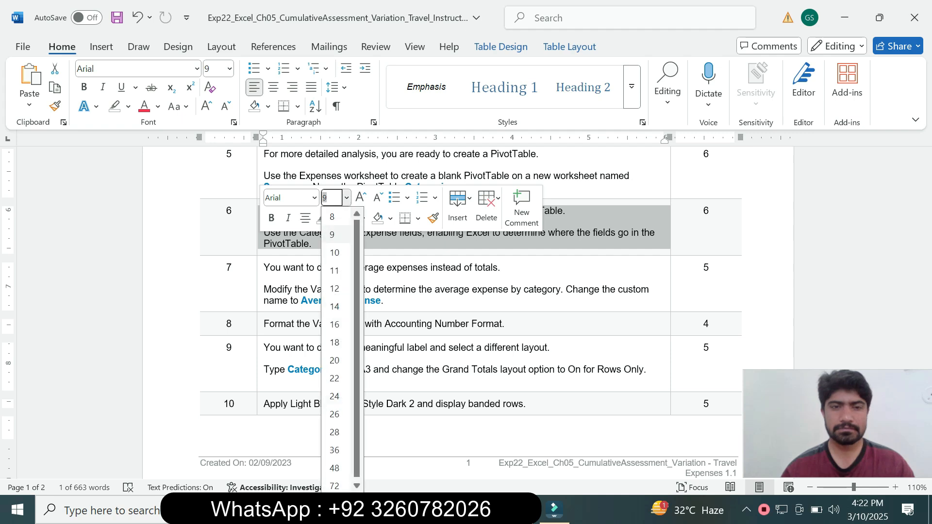
pyautogui.click(333, 306)
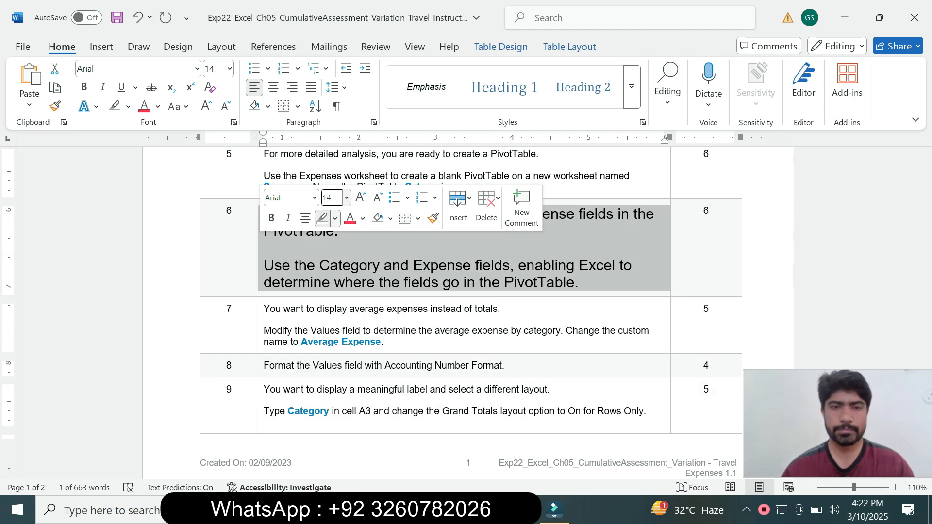
pyautogui.click(335, 218)
pyautogui.click(361, 266)
pyautogui.click(372, 331)
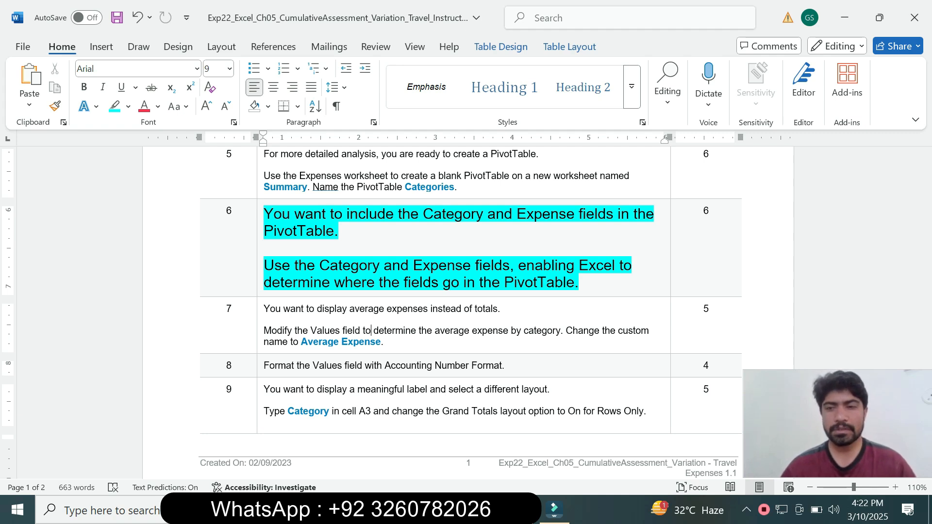
# Step: Point out the words "Category and" in the step 6 instruction and switch to the Summary worksheet in Excel
pyautogui.moveTo(315, 265); pyautogui.dragTo(412, 265)
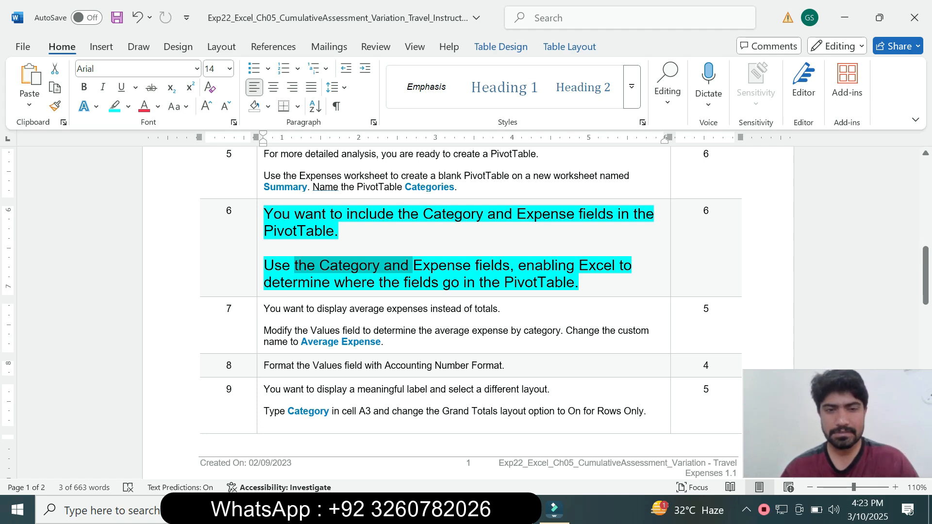
pyautogui.click(330, 265)
pyautogui.moveTo(330, 265); pyautogui.dragTo(408, 265)
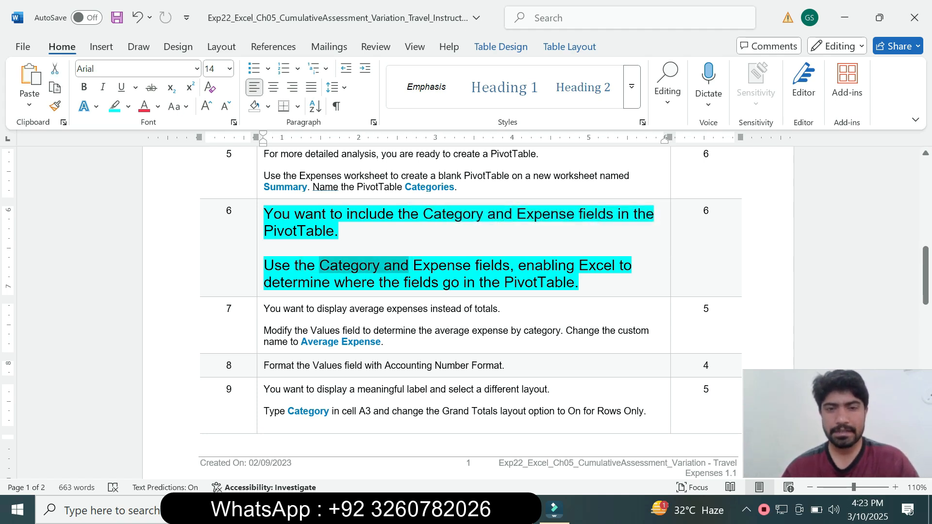
pyautogui.hotkey('alt', 'Tab')
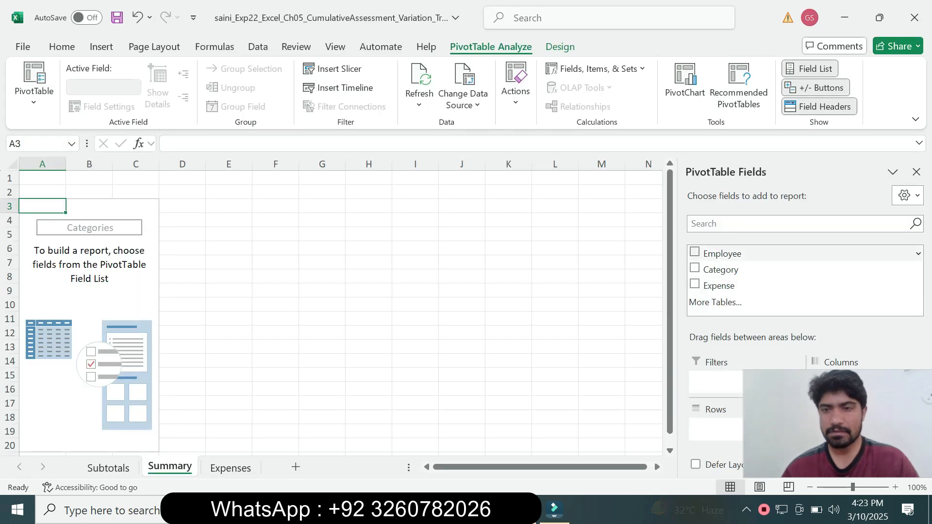
# Step: Add the Category and Expense fields to the Categories PivotTable, checking the field names against step 6 of the Word instructions
pyautogui.click(694, 268)
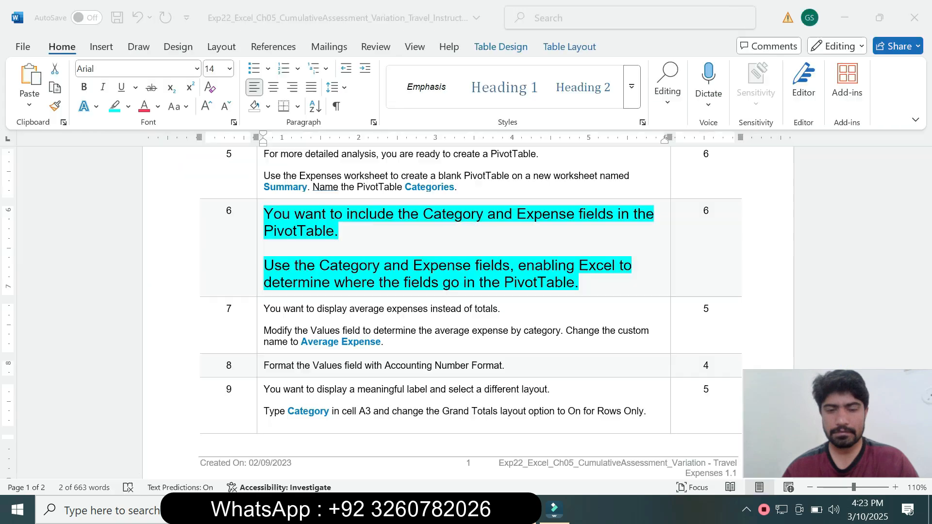
pyautogui.hotkey('alt', 'Tab')
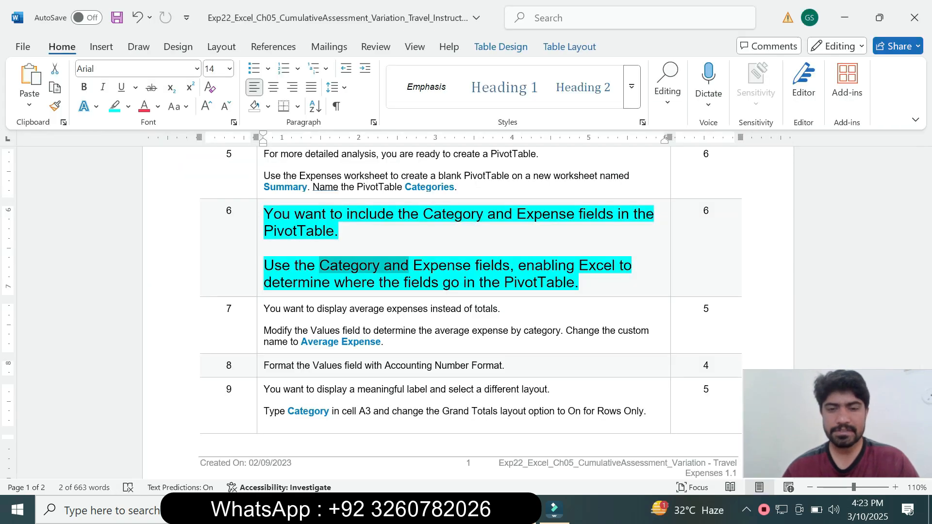
pyautogui.hotkey('alt', 'Tab')
pyautogui.click(694, 284)
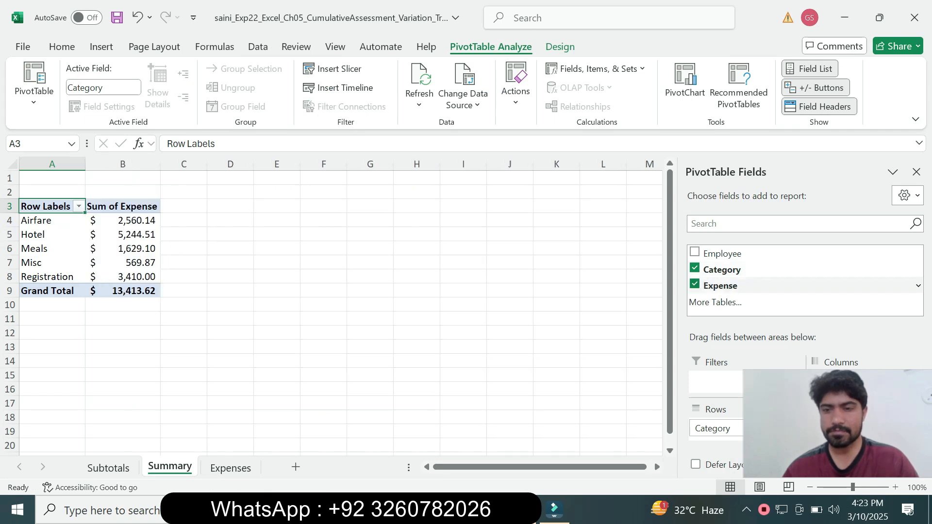
pyautogui.moveTo(810, 415); pyautogui.dragTo(532, 387)
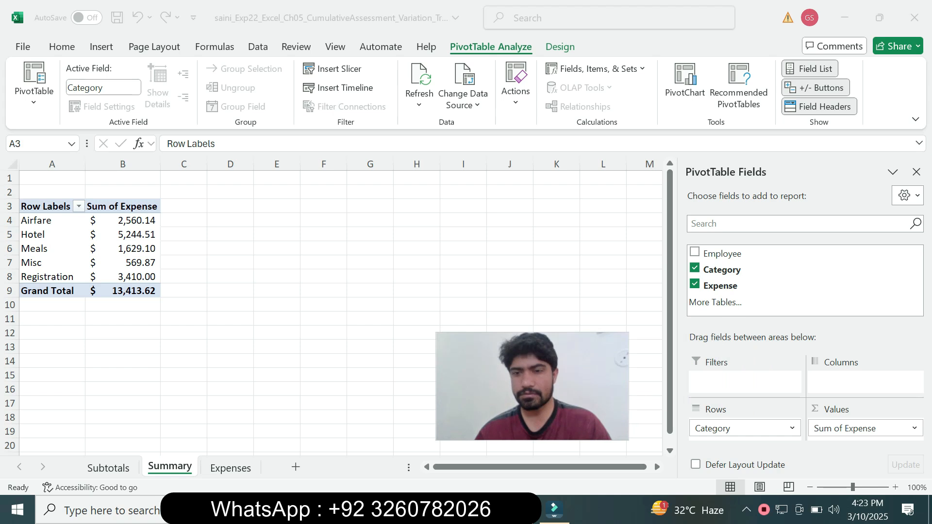
pyautogui.moveTo(532, 387); pyautogui.dragTo(836, 433)
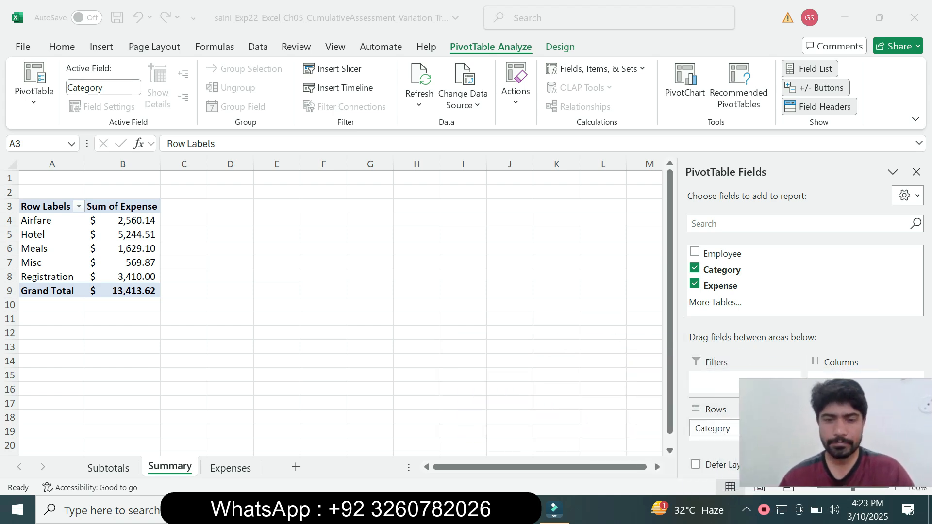
# Step: Switch to the Word instructions, reset the step 6 instruction text to 9 pt and remove its highlight
pyautogui.hotkey('alt', 'Tab')
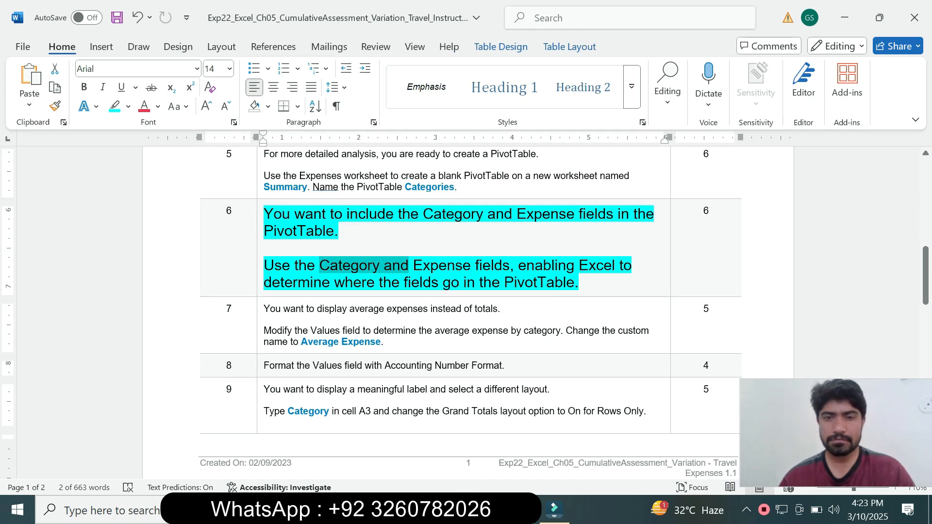
pyautogui.click(260, 279)
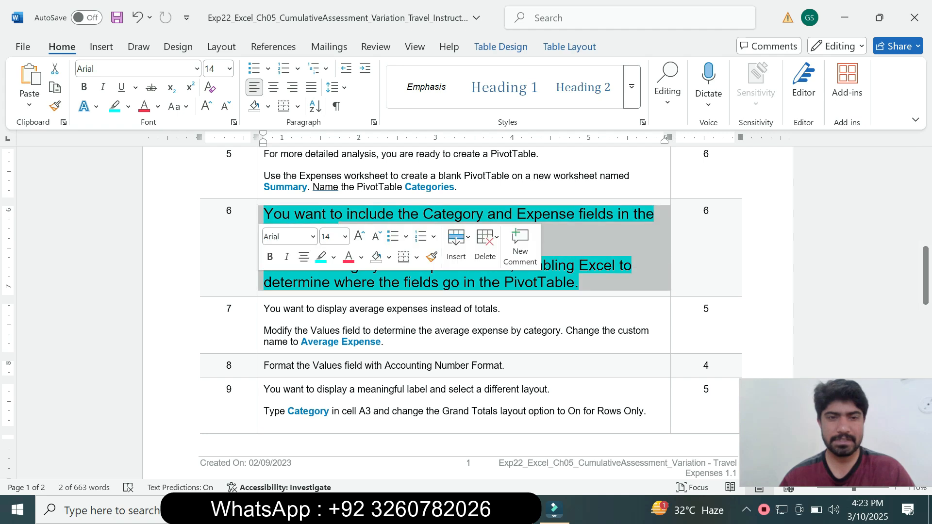
pyautogui.click(345, 237)
pyautogui.click(331, 273)
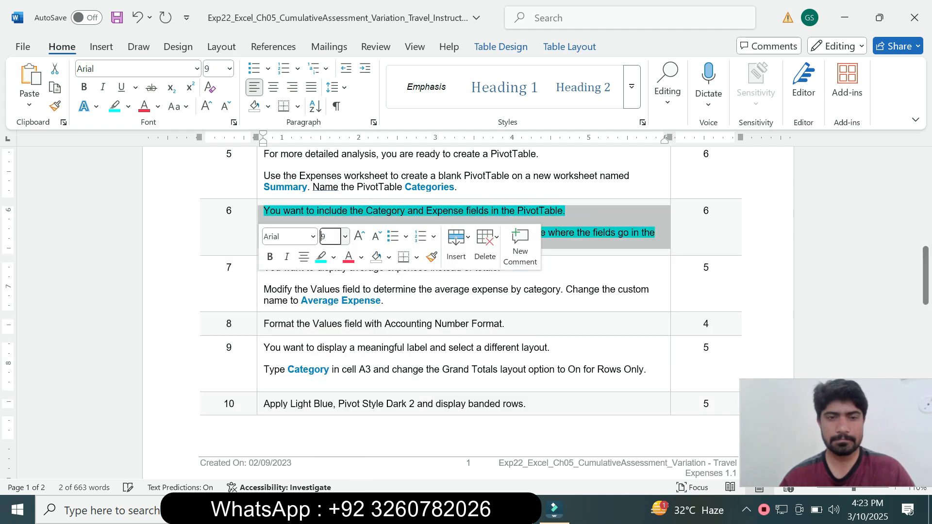
pyautogui.click(334, 257)
pyautogui.click(359, 374)
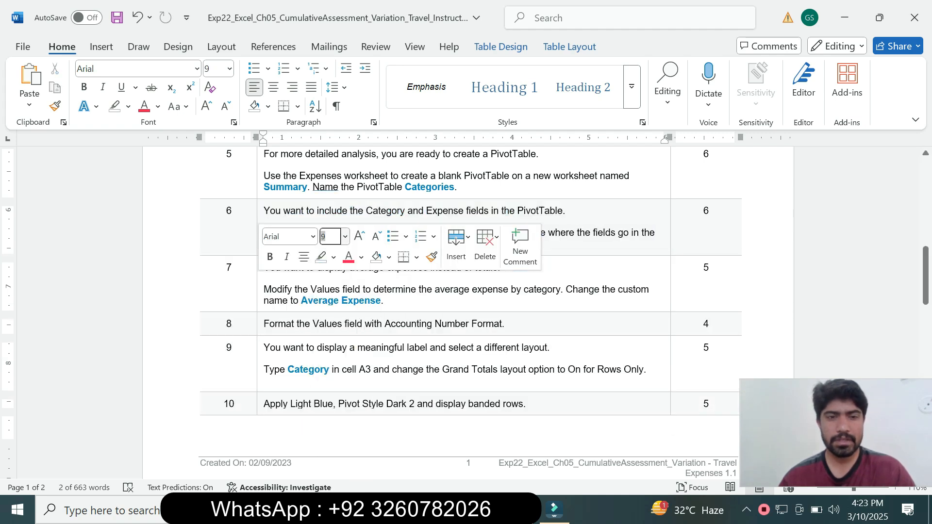
# Step: Enlarge the step 7 instruction text to 14 pt and highlight it in turquoise
pyautogui.click(260, 303)
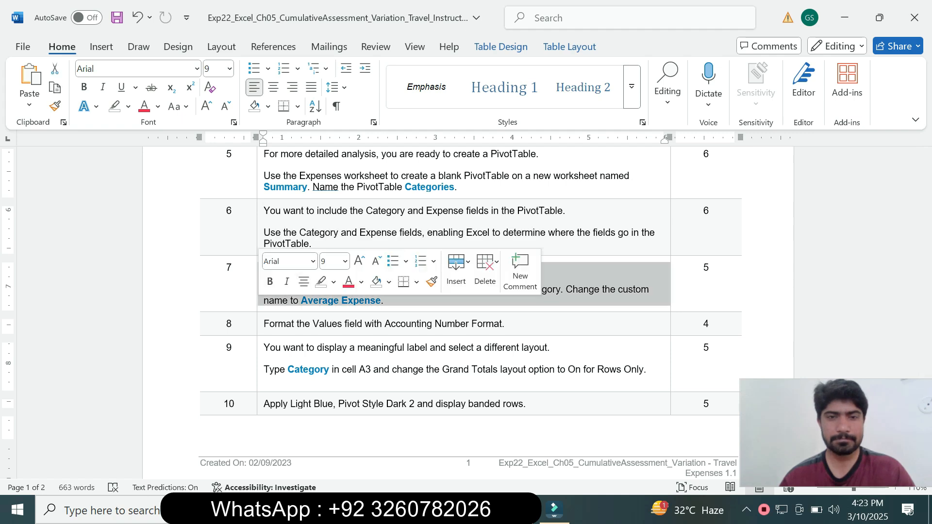
pyautogui.click(345, 261)
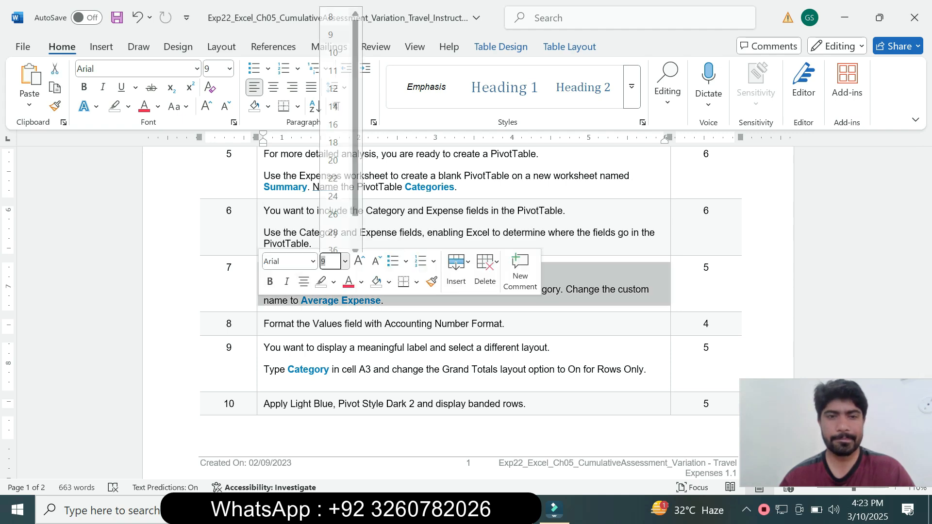
pyautogui.click(333, 100)
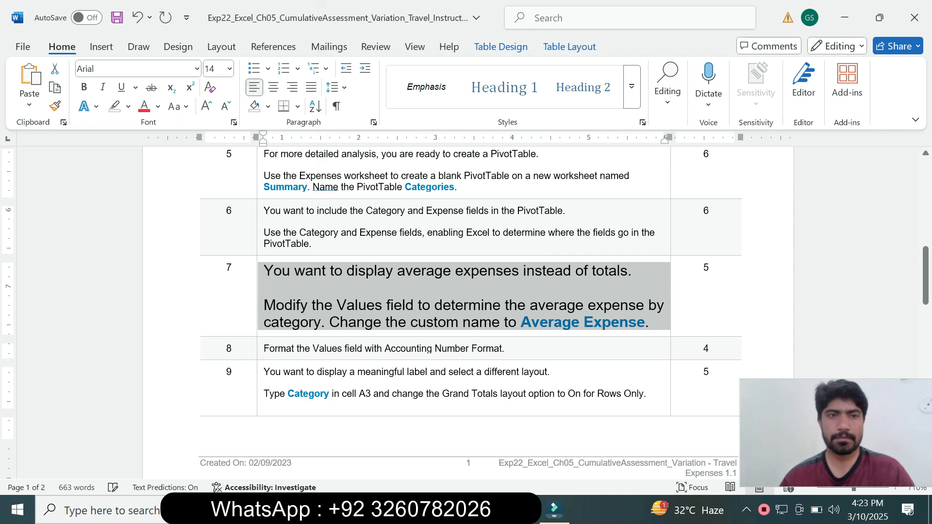
pyautogui.click(128, 106)
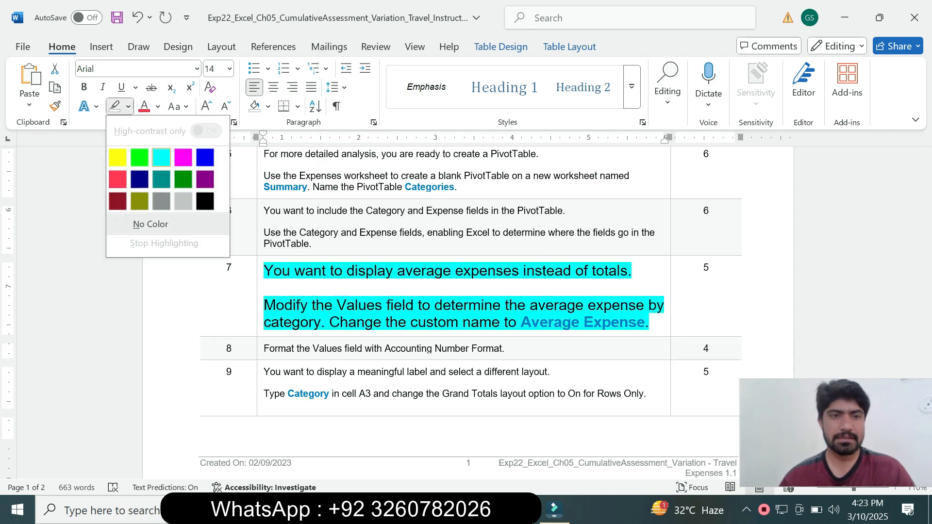
pyautogui.click(161, 158)
# Step: Examine the step 7 instruction for the Values field calculation and the custom name it requires
pyautogui.click(330, 322)
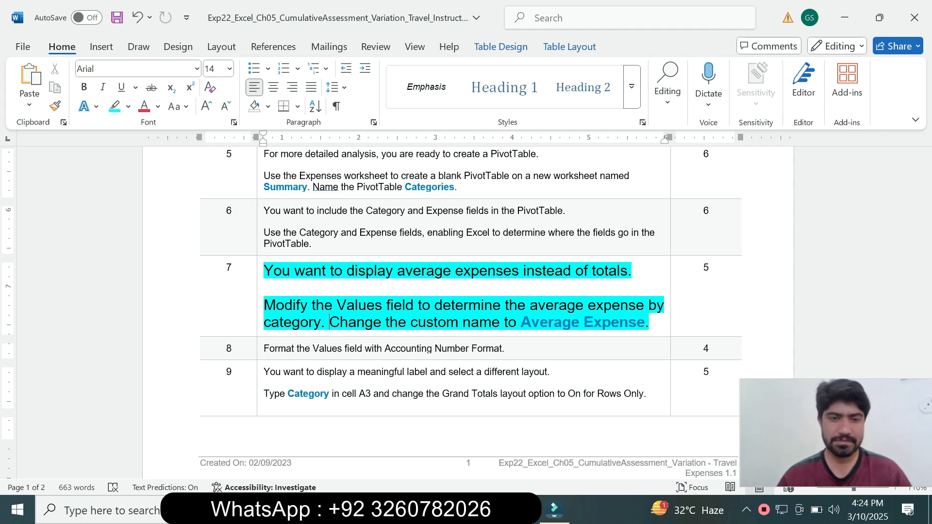
pyautogui.moveTo(263, 305); pyautogui.dragTo(505, 305)
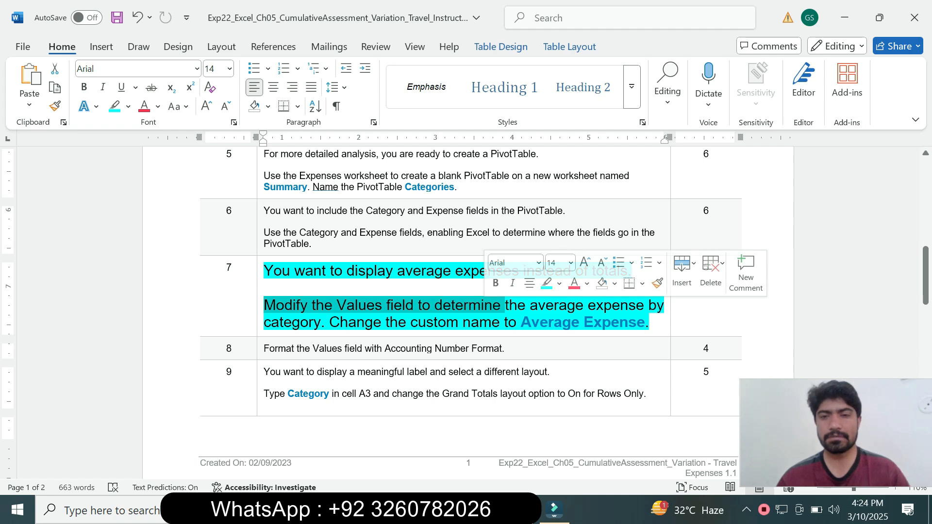
pyautogui.click(540, 322)
pyautogui.tripleClick(540, 323)
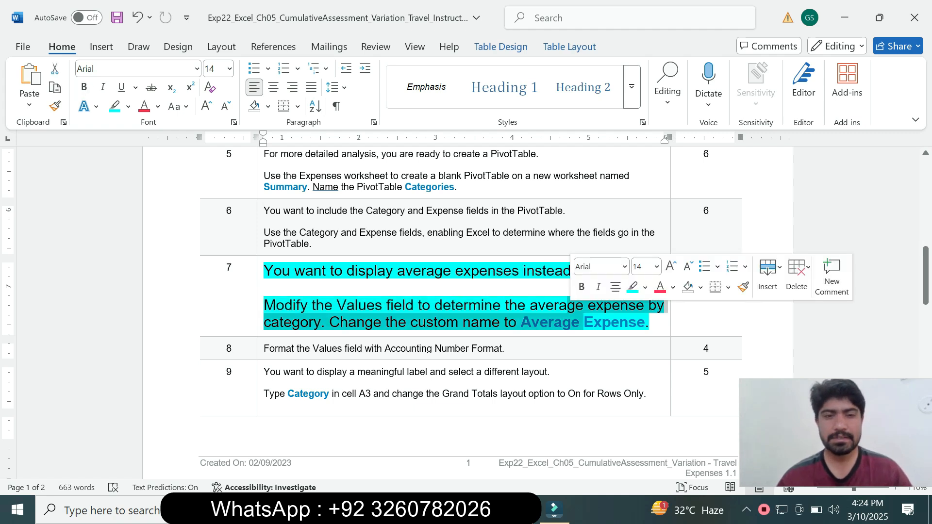
pyautogui.click(324, 323)
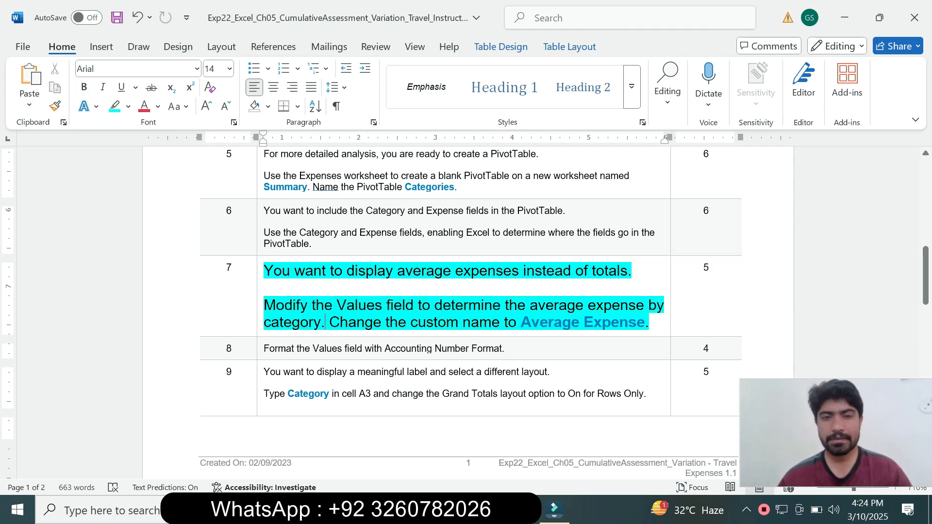
pyautogui.moveTo(521, 322); pyautogui.dragTo(645, 322)
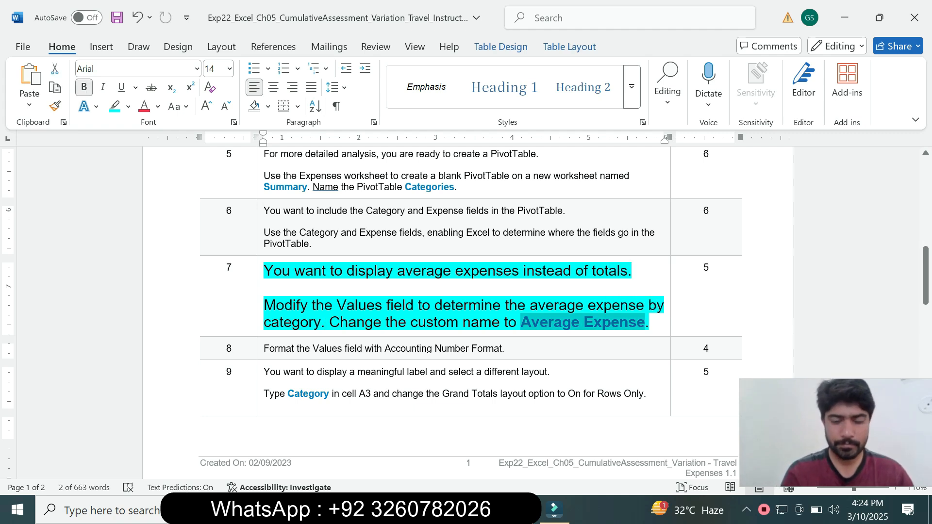
pyautogui.click(650, 322)
pyautogui.moveTo(312, 305); pyautogui.dragTo(418, 305)
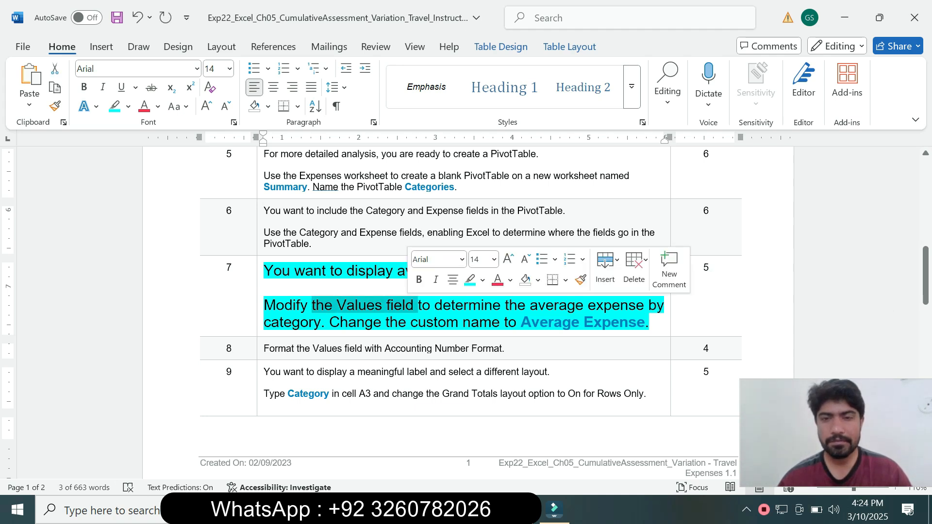
# Step: Switch to Excel, open the value field settings for Sum of Expense and choose Average as the summary calculation
pyautogui.hotkey('alt', 'Tab')
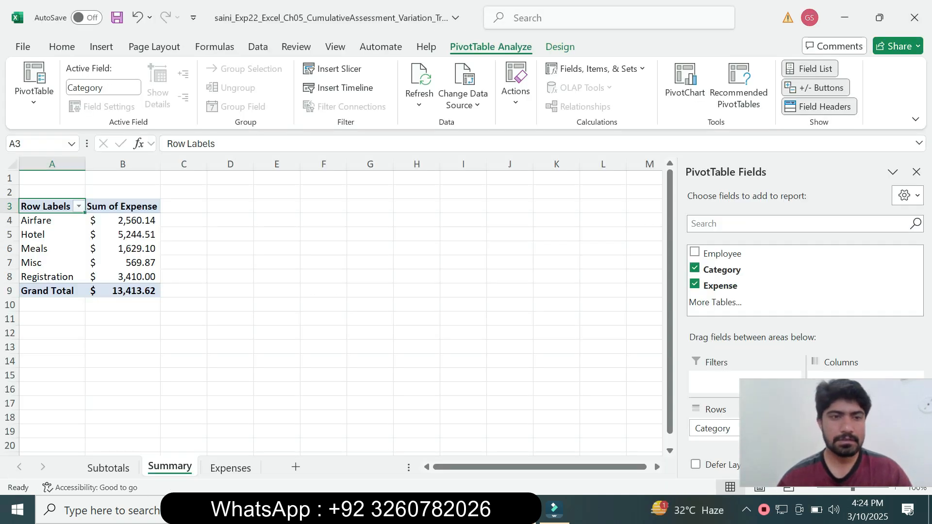
pyautogui.click(131, 250)
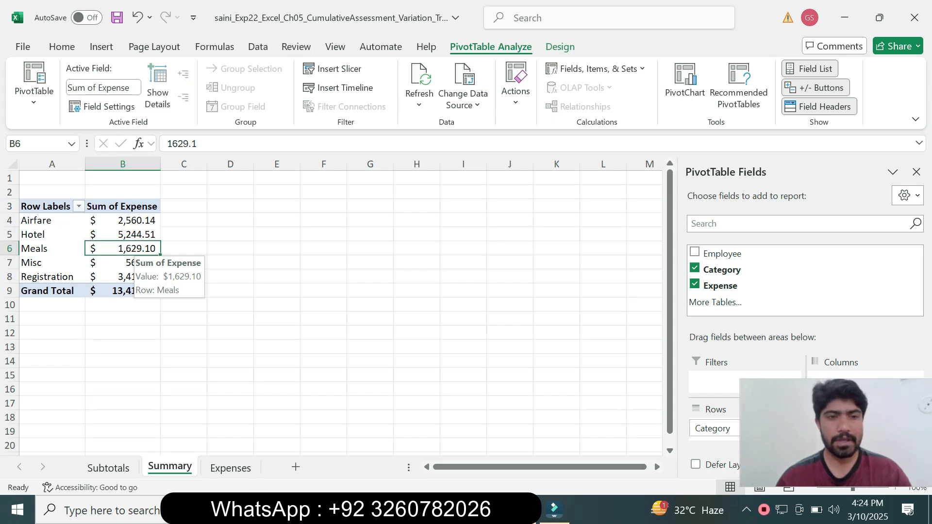
pyautogui.rightClick(138, 250)
pyautogui.moveTo(836, 433); pyautogui.dragTo(575, 381)
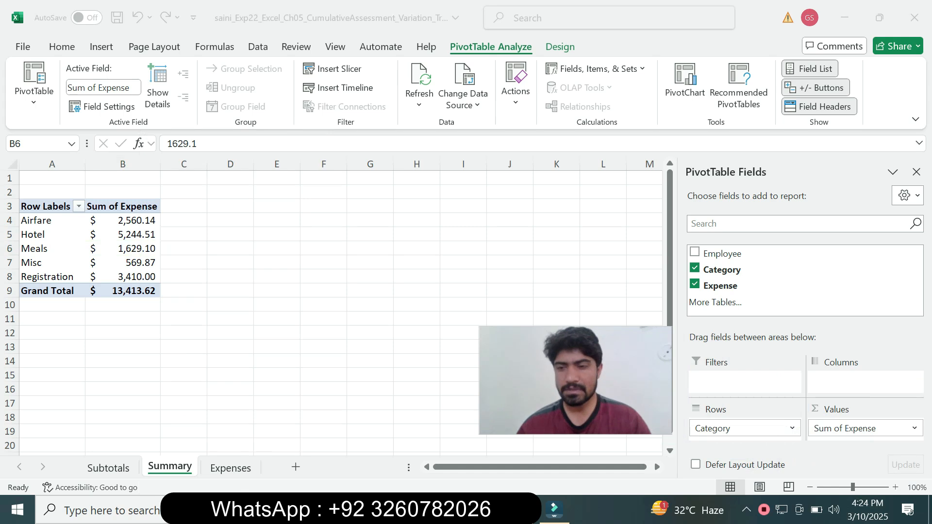
pyautogui.click(873, 429)
pyautogui.click(874, 428)
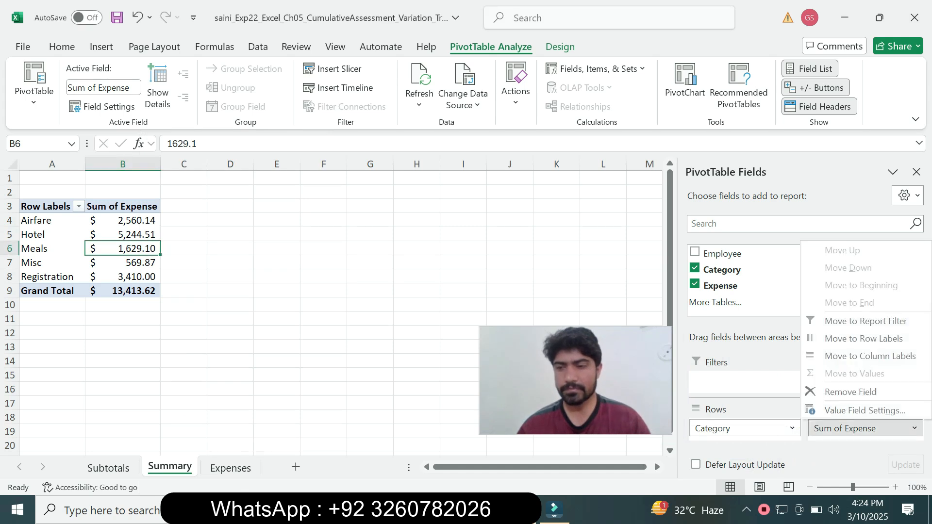
pyautogui.click(864, 410)
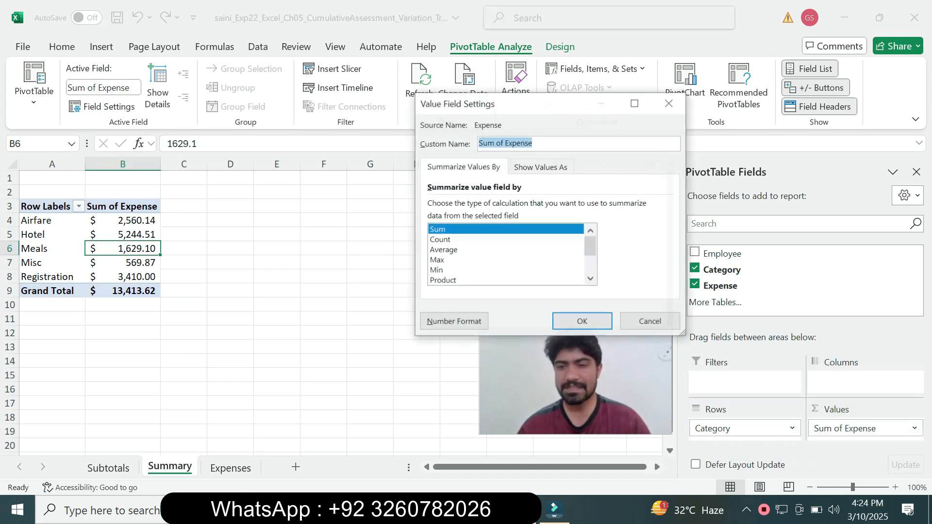
pyautogui.moveTo(575, 381); pyautogui.dragTo(748, 393)
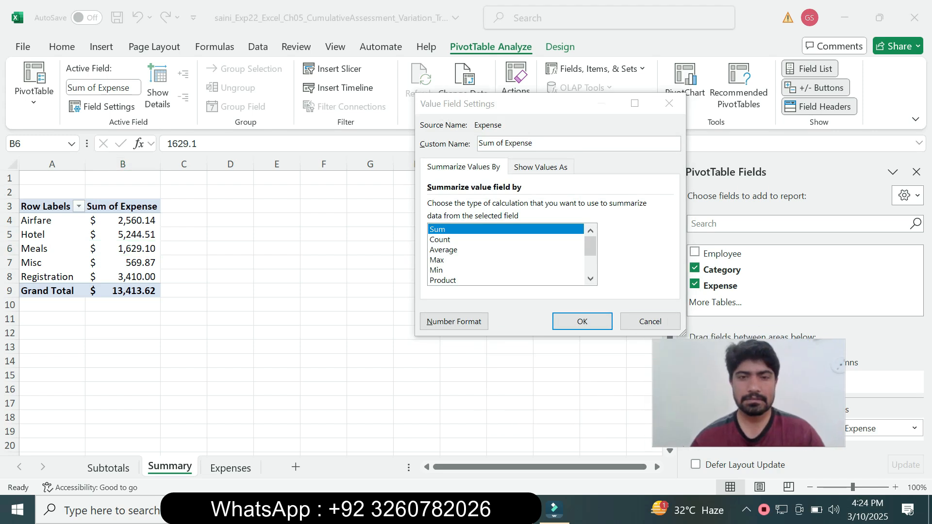
pyautogui.click(450, 249)
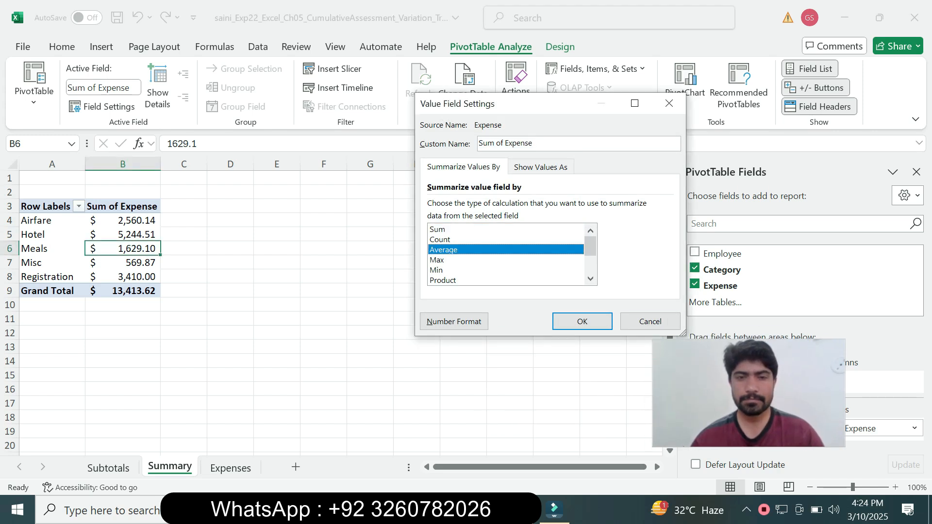
# Step: Look up the custom name in step 7 of the Word instructions, return to Excel and apply Average Expense as the value field's name
pyautogui.hotkey('alt', 'Tab')
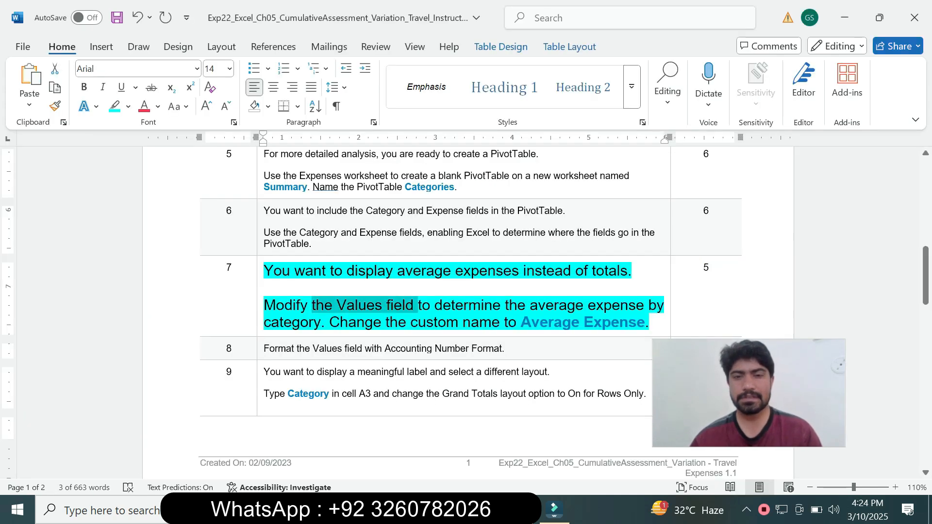
pyautogui.moveTo(521, 322); pyautogui.dragTo(644, 322)
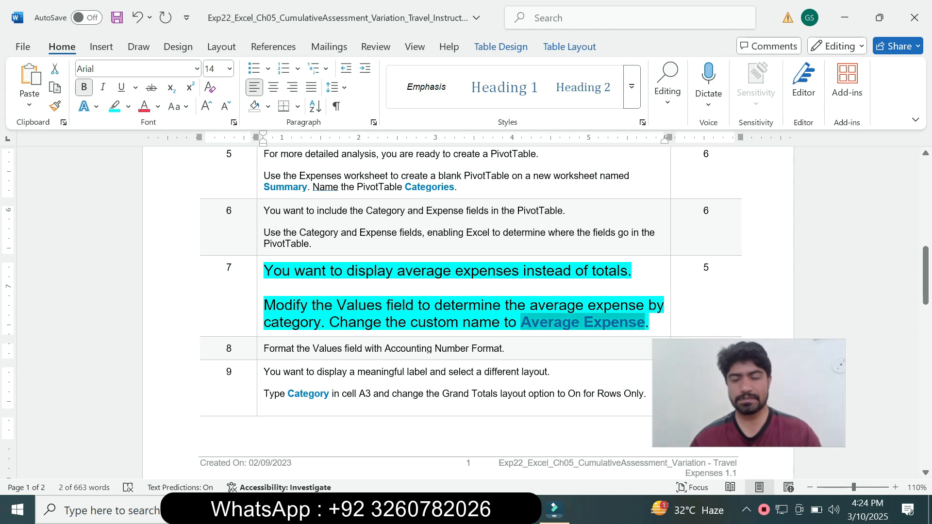
pyautogui.hotkey('alt', 'Tab')
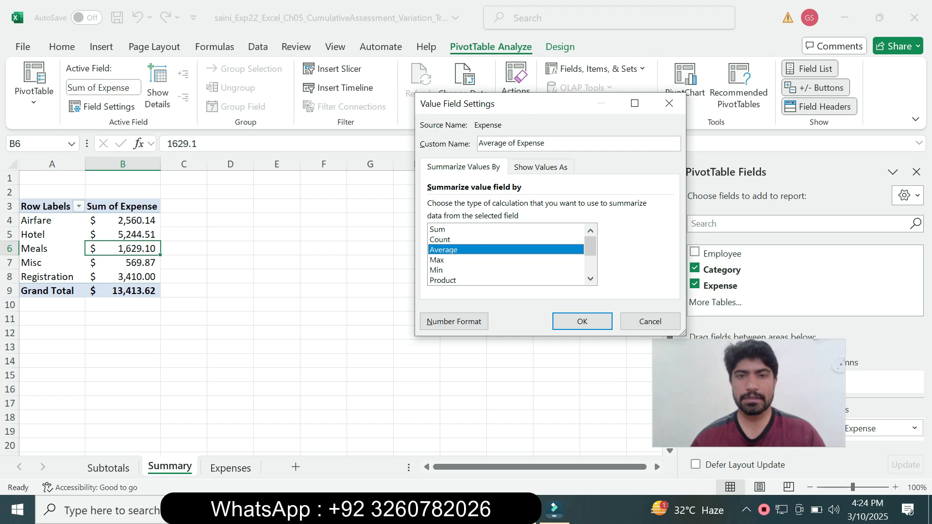
pyautogui.rightClick(540, 142)
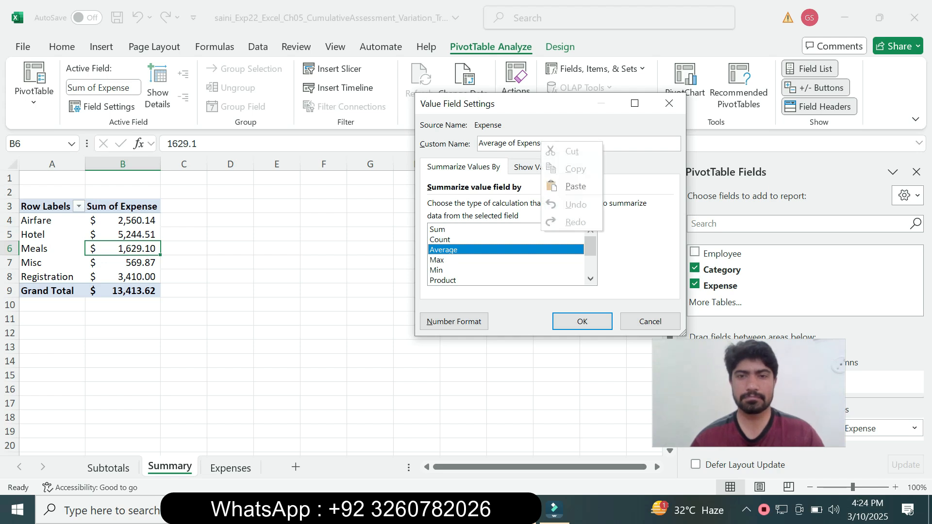
pyautogui.click(520, 143)
pyautogui.moveTo(546, 143); pyautogui.dragTo(477, 143)
pyautogui.write('Average Expense')
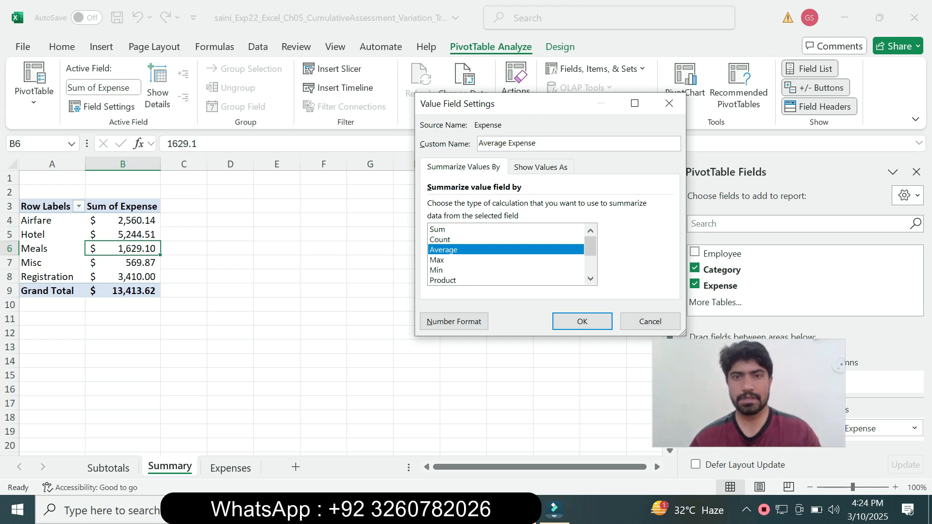
pyautogui.press('Return')
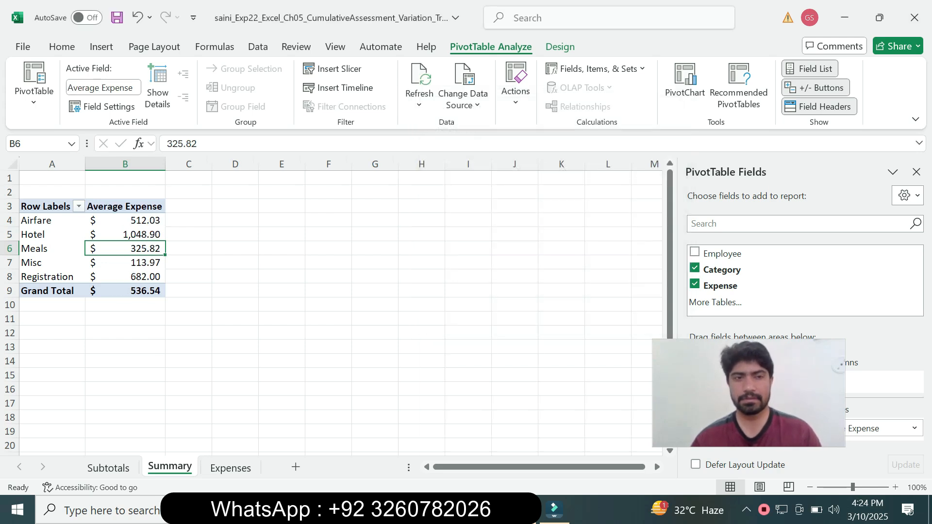
# Step: Switch to the Word instructions, reset the step 7 instruction text to 9 pt and remove its highlighting
pyautogui.hotkey('alt', 'Tab')
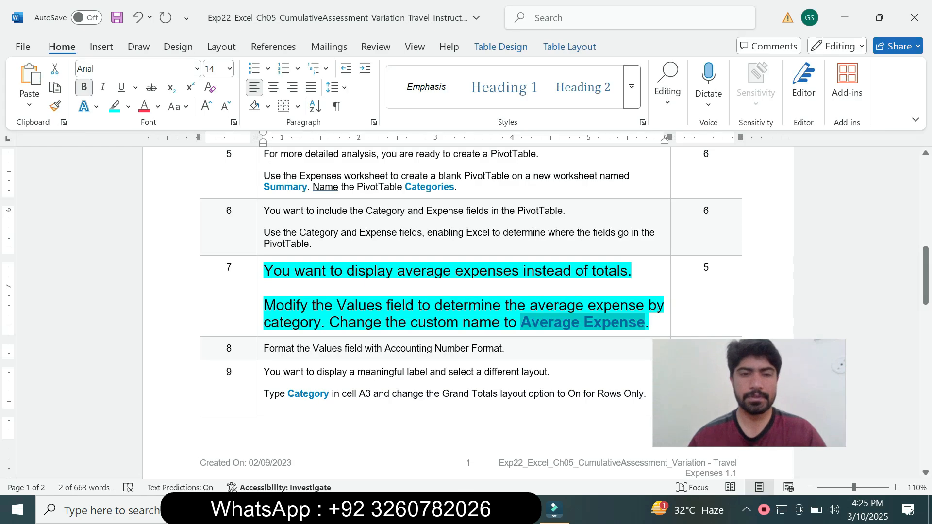
pyautogui.click(263, 322)
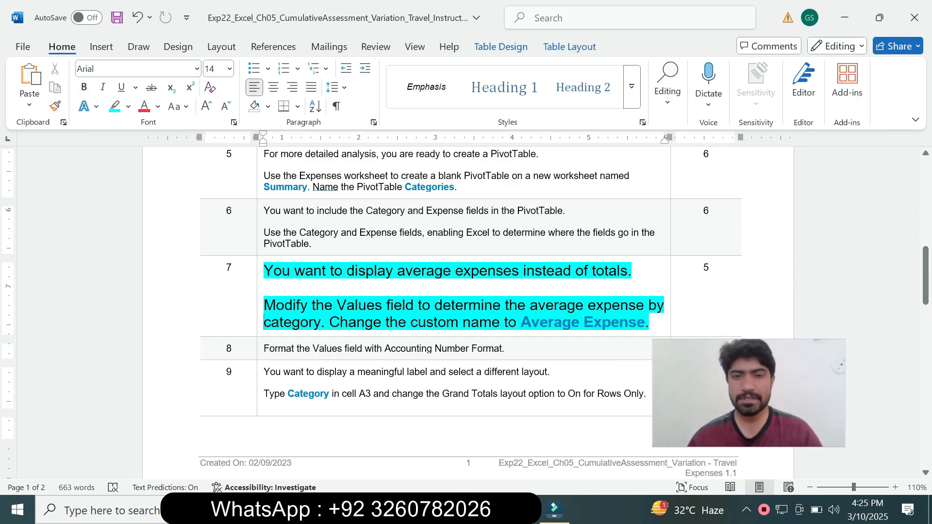
pyautogui.moveTo(748, 393); pyautogui.dragTo(851, 438)
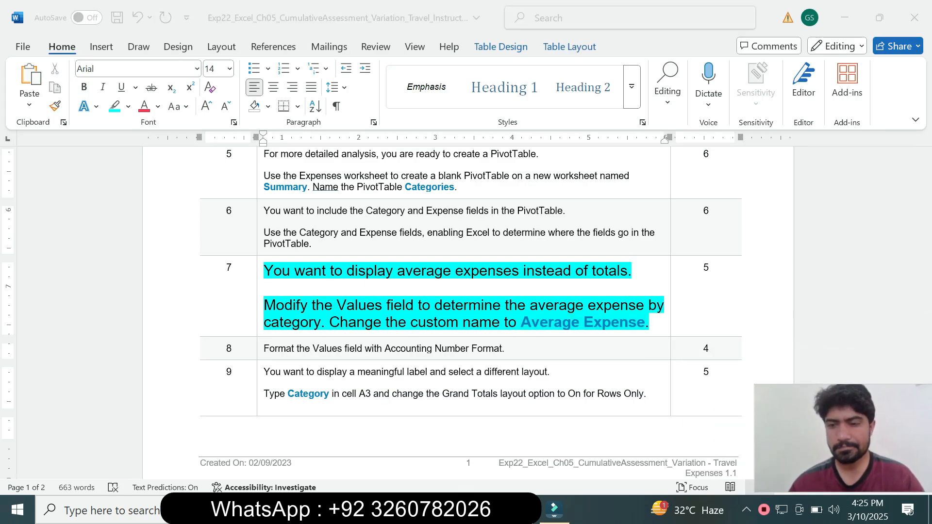
pyautogui.click(263, 323)
pyautogui.click(261, 322)
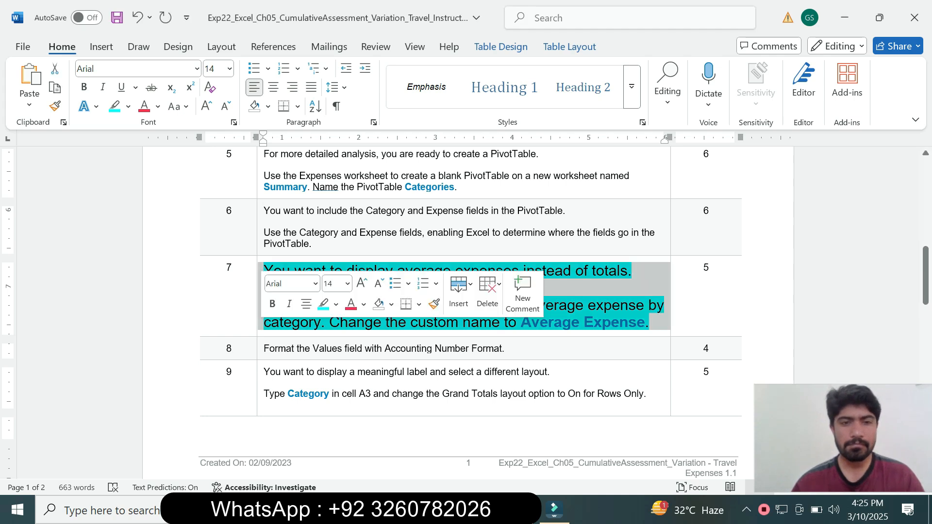
pyautogui.click(347, 284)
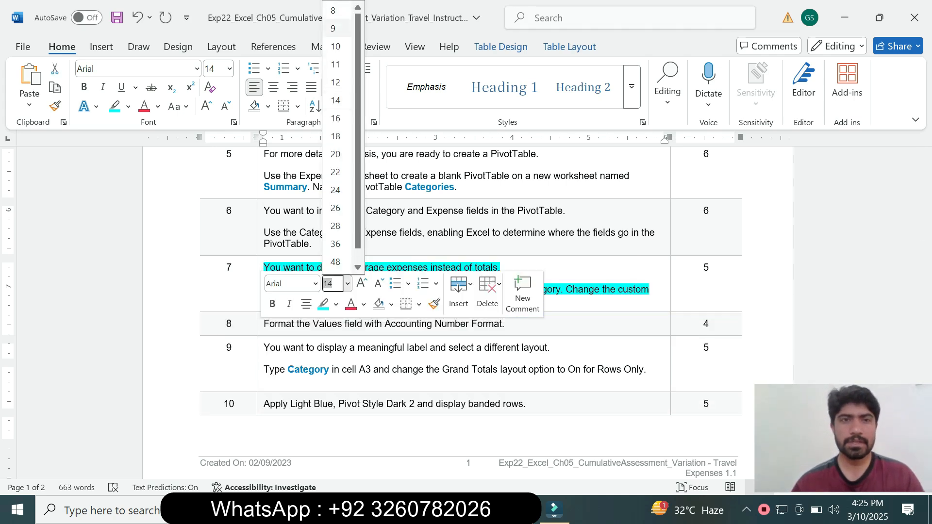
pyautogui.click(334, 28)
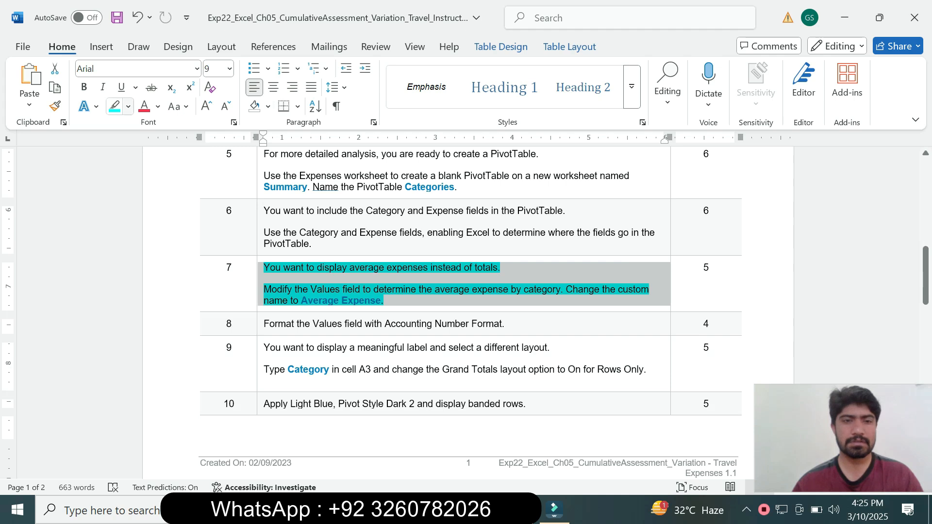
pyautogui.click(128, 106)
pyautogui.click(150, 223)
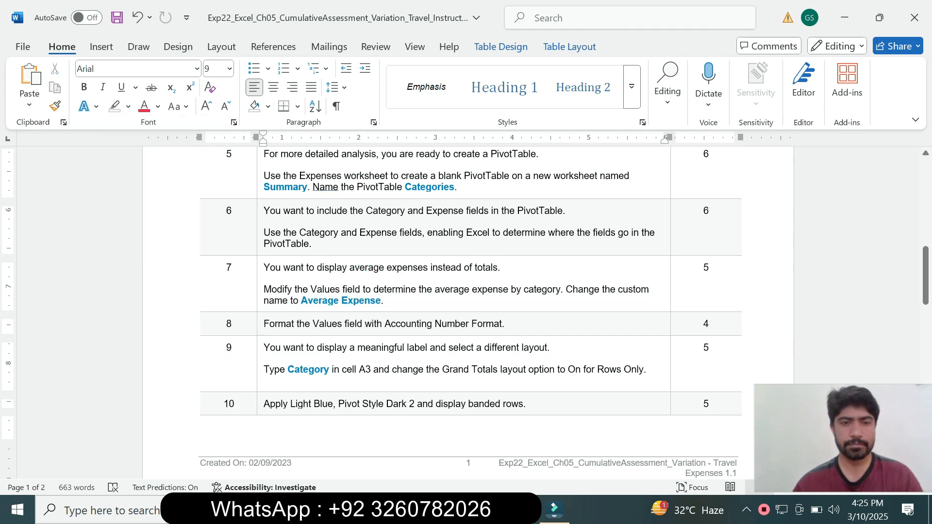
# Step: Highlight the step 8 instruction about the Values field's number format in turquoise
pyautogui.rightClick(260, 323)
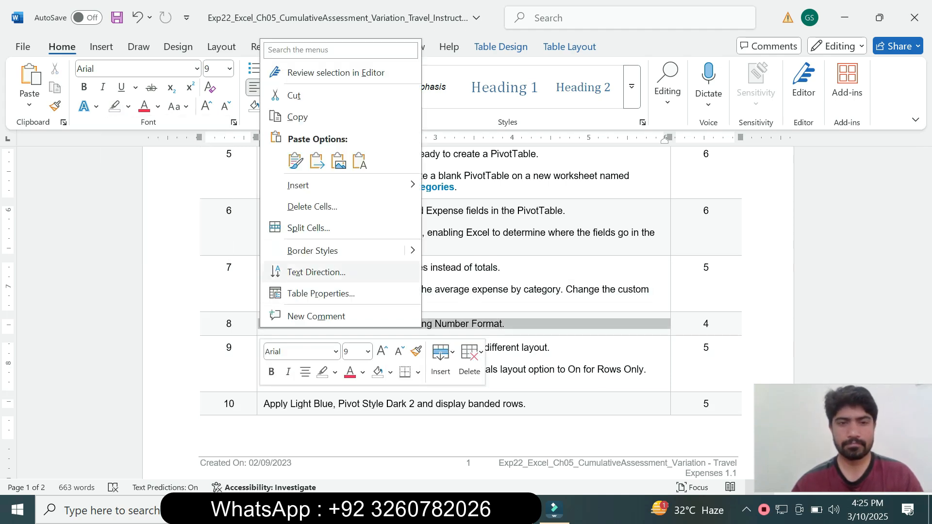
pyautogui.press('Escape')
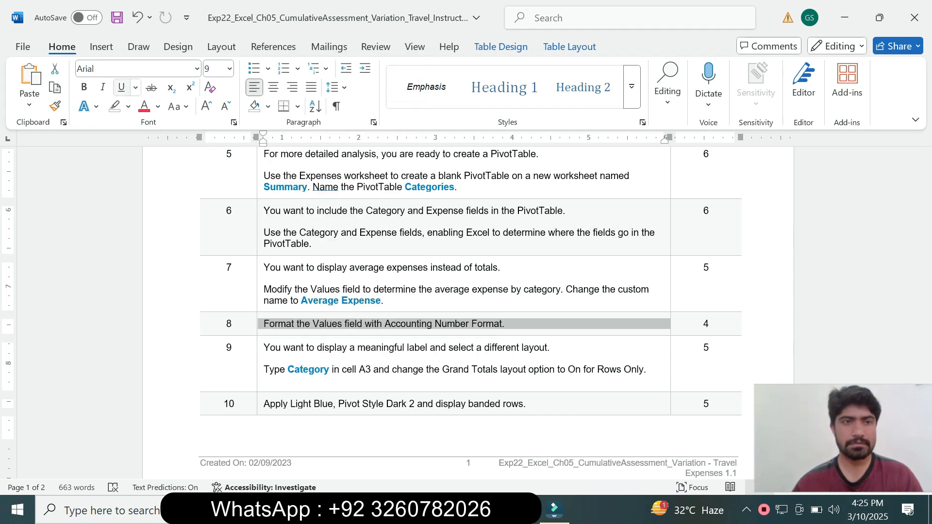
pyautogui.click(128, 106)
pyautogui.click(162, 158)
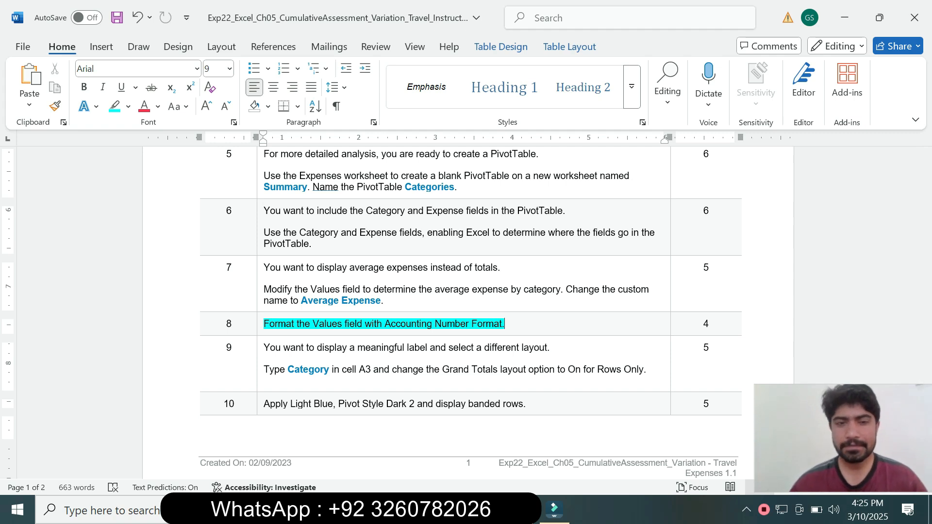
# Step: Switch to Excel and apply the Accounting number format with 2 decimal places and the $ symbol to the Average Expense value field
pyautogui.hotkey('alt', 'Tab')
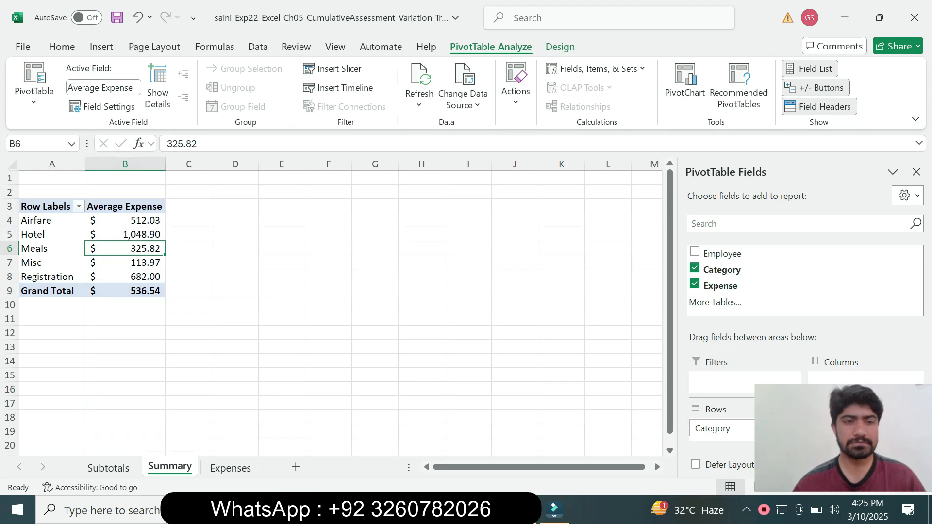
pyautogui.rightClick(159, 249)
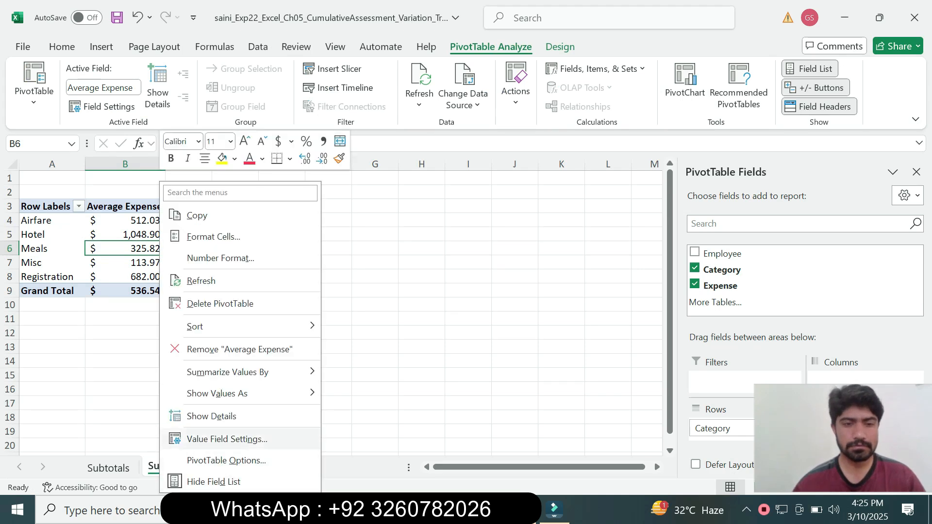
pyautogui.click(226, 438)
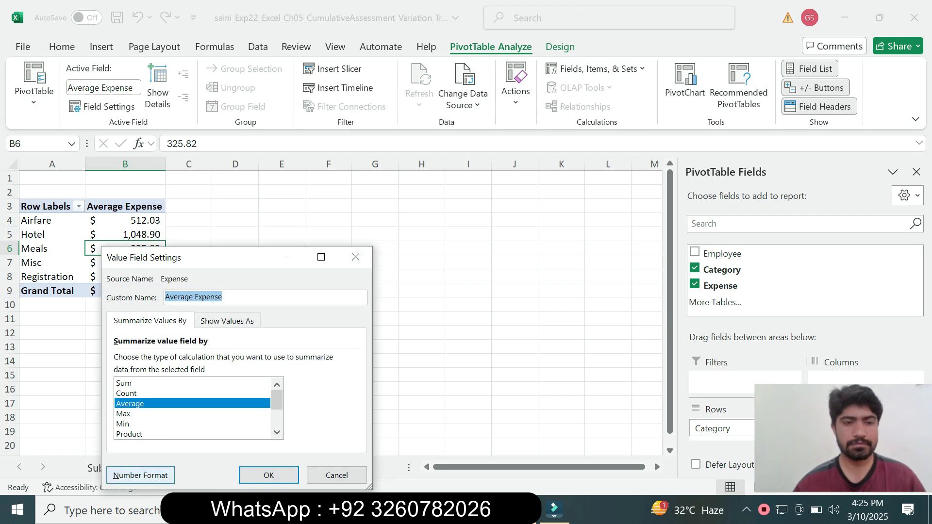
pyautogui.click(140, 475)
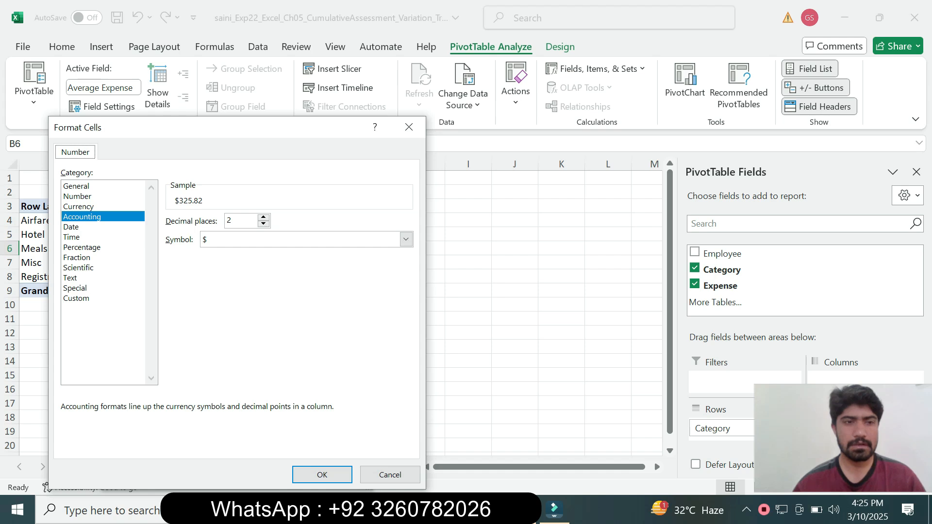
pyautogui.click(322, 475)
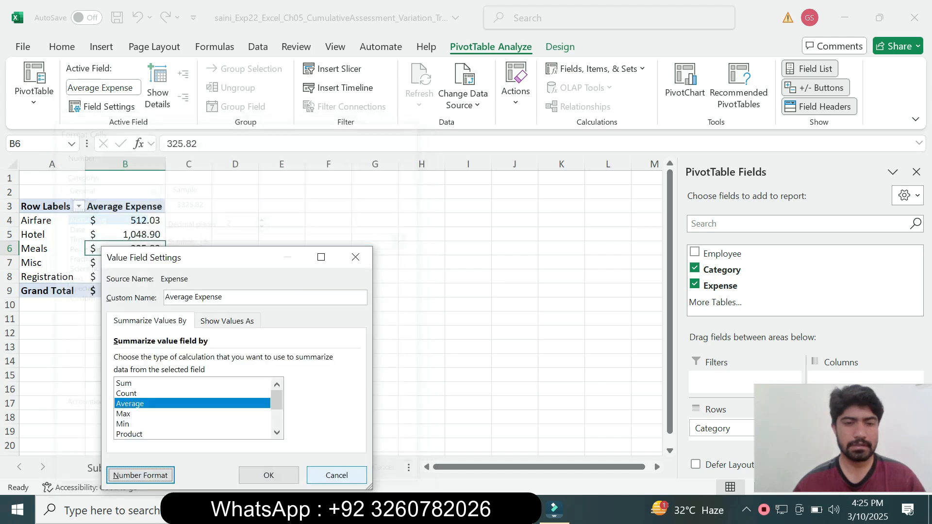
pyautogui.click(268, 475)
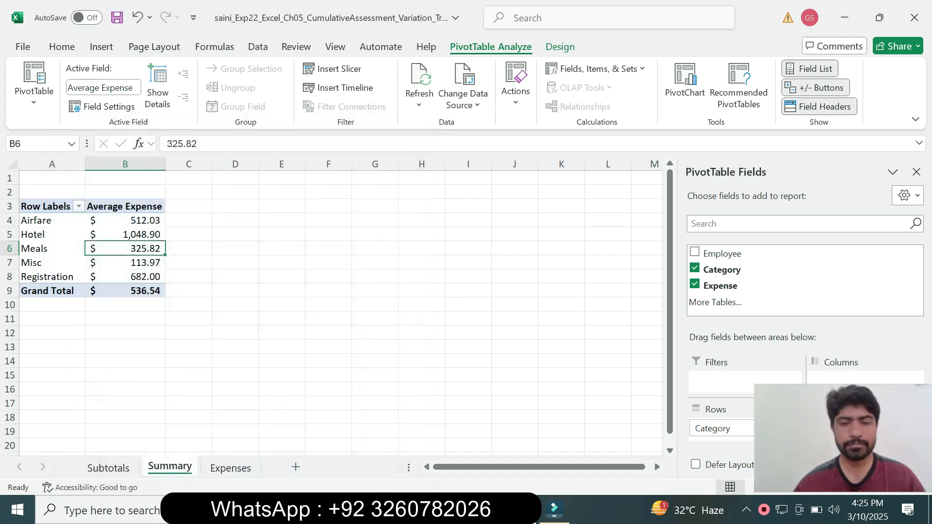
# Step: Return to the Word instructions and remove the highlighting from the step 8 instruction
pyautogui.hotkey('alt', 'Tab')
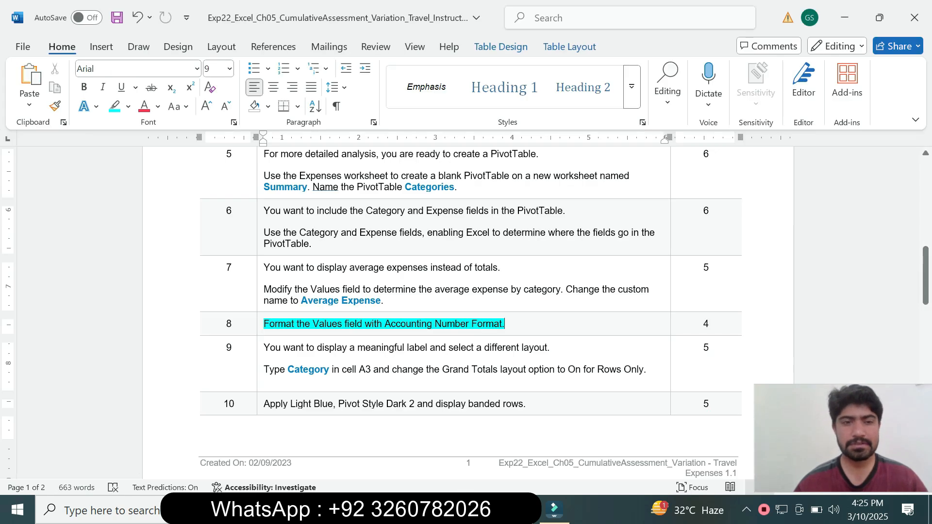
pyautogui.click(261, 324)
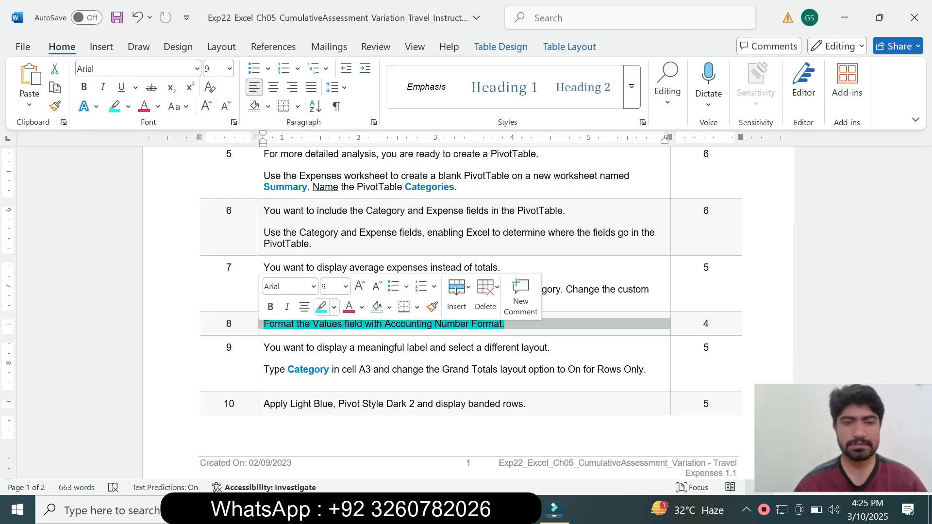
pyautogui.click(333, 307)
pyautogui.click(358, 425)
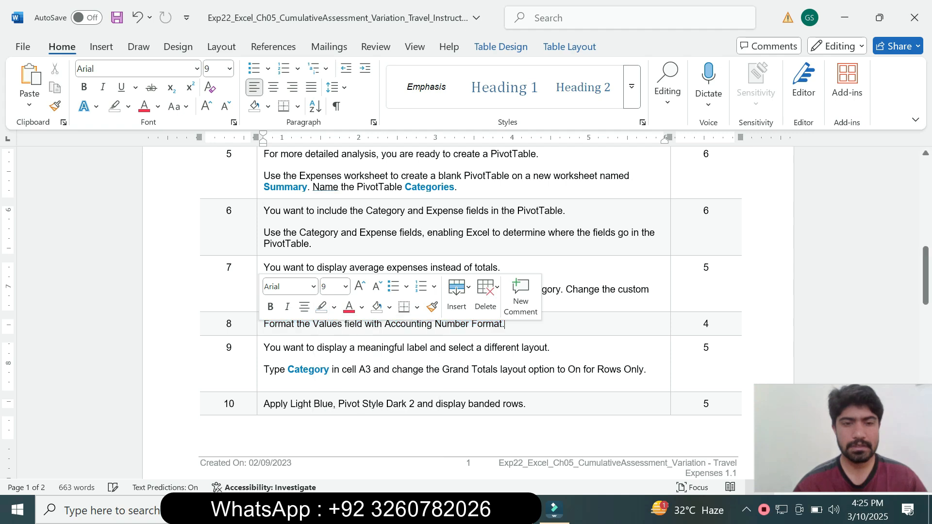
# Step: Enlarge the step 9 instruction text to 16 pt and highlight it in turquoise
pyautogui.click(260, 373)
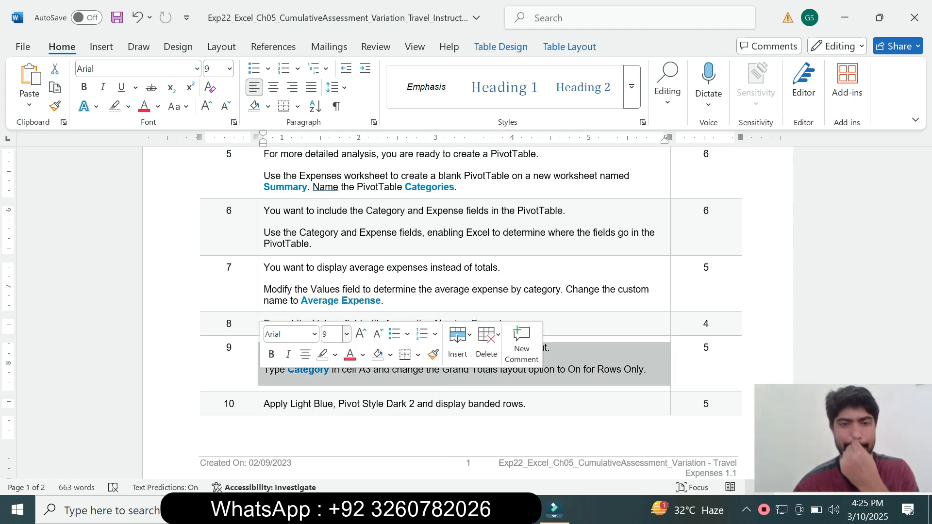
pyautogui.click(346, 334)
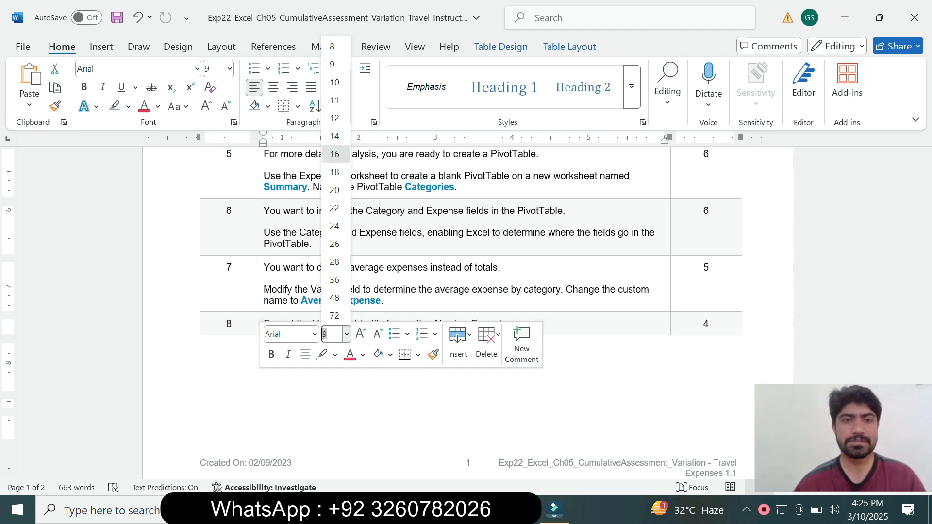
pyautogui.click(334, 154)
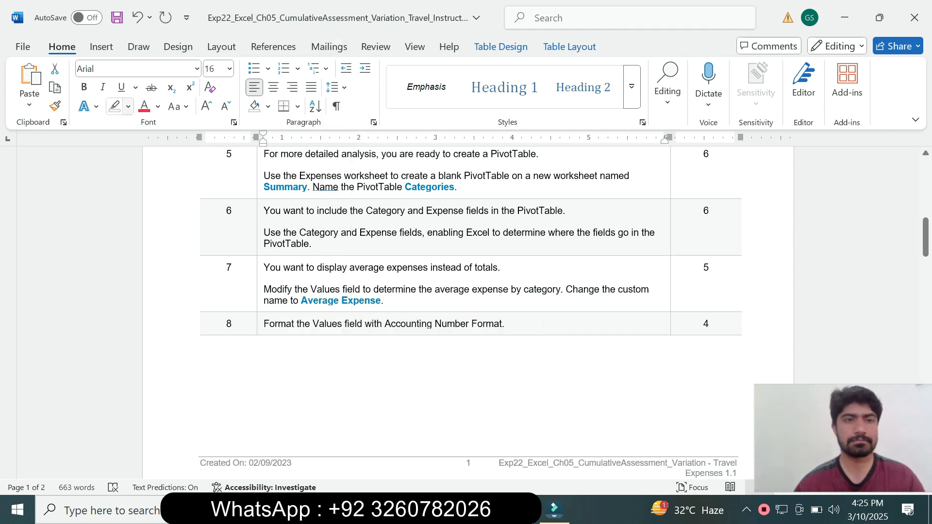
pyautogui.click(128, 107)
pyautogui.click(161, 156)
pyautogui.moveTo(925, 237); pyautogui.dragTo(925, 291)
pyautogui.click(380, 218)
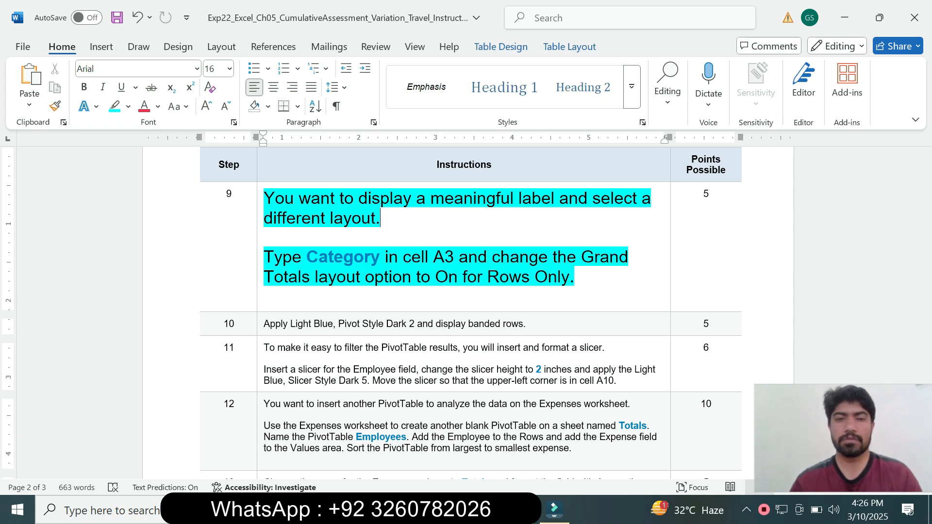
# Step: Look up the label required by step 9, switch to Excel and change the PivotTable heading in cell A3 to Category
pyautogui.moveTo(306, 256); pyautogui.dragTo(380, 256)
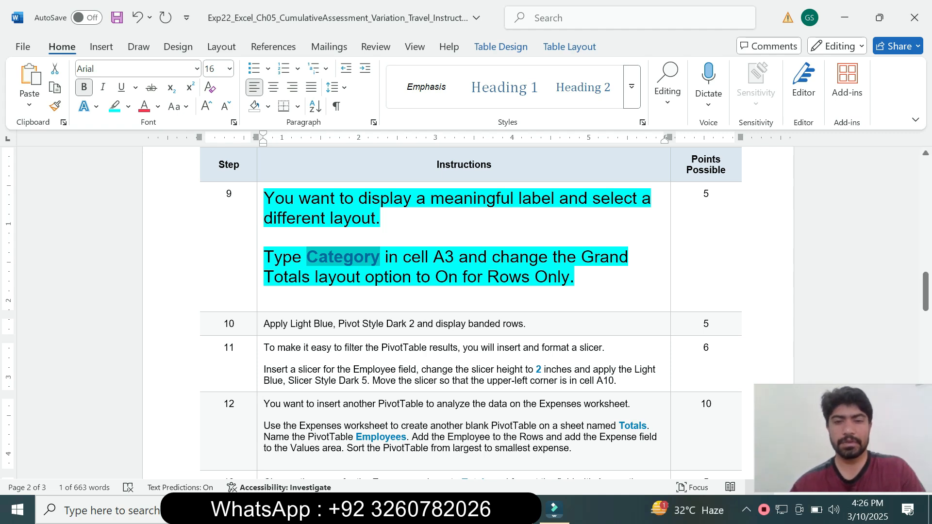
pyautogui.hotkey('alt', 'Tab')
pyautogui.click(45, 206)
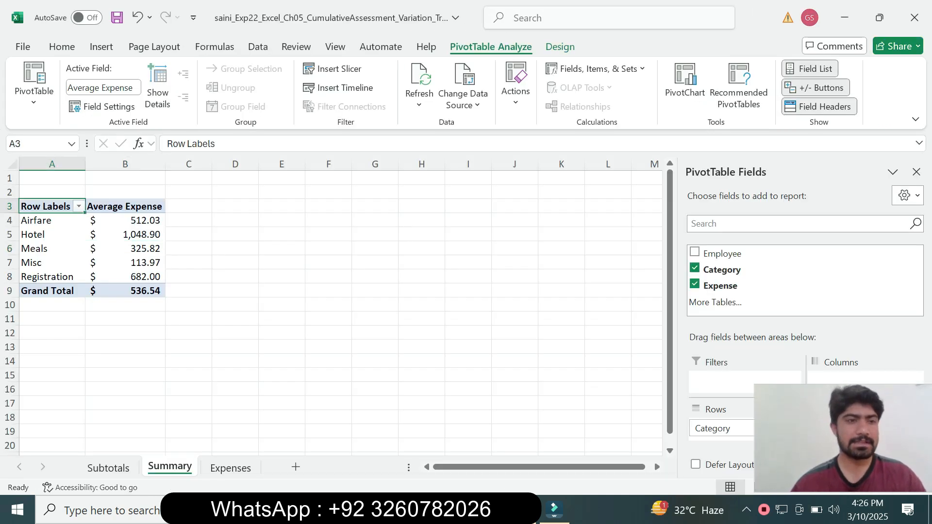
pyautogui.moveTo(220, 144); pyautogui.dragTo(166, 143)
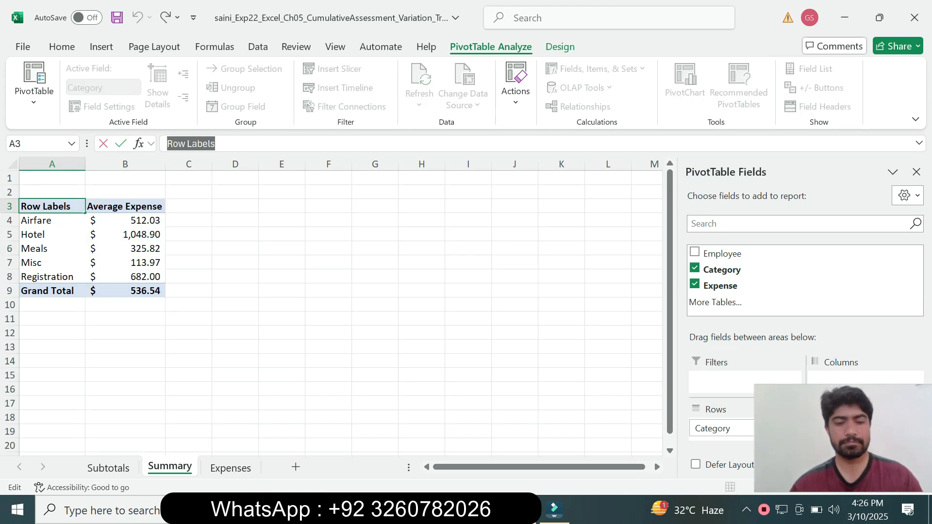
pyautogui.write('Category')
pyautogui.press('Return')
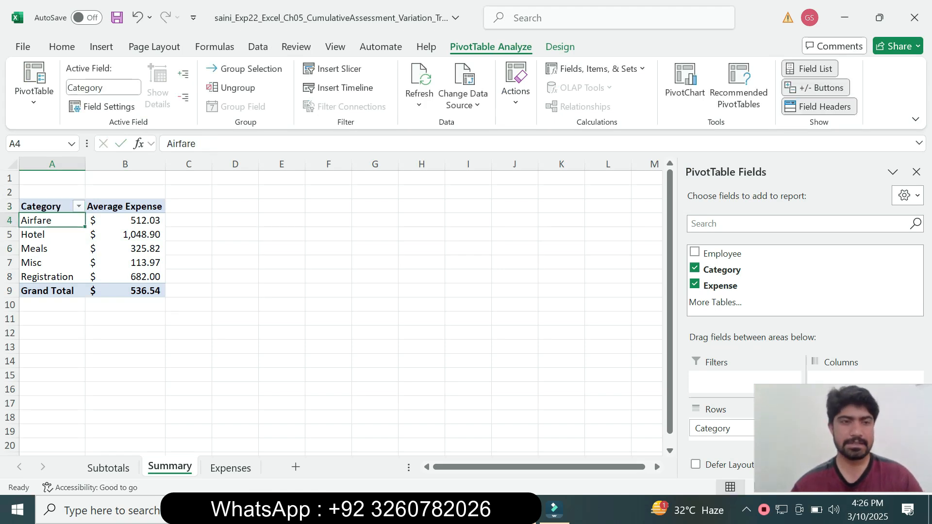
# Step: Check the layout option in step 9 of the Word instructions and set the Excel PivotTable's Grand Totals to On for Rows Only
pyautogui.hotkey('alt', 'Tab')
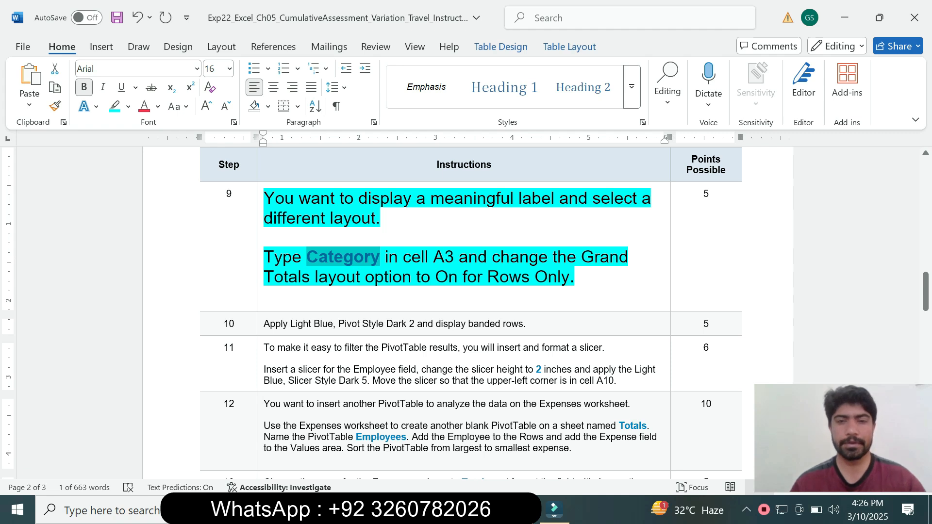
pyautogui.hotkey('alt', 'Tab')
pyautogui.click(109, 248)
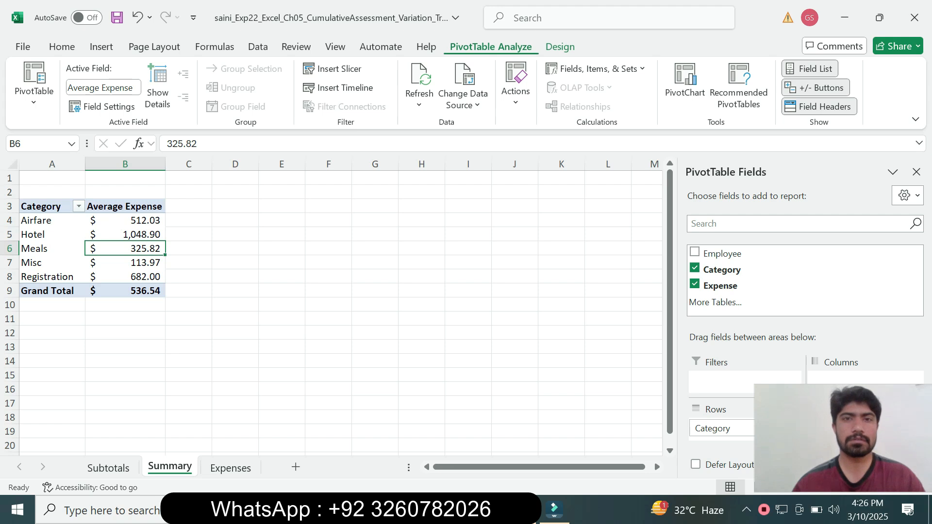
pyautogui.click(560, 46)
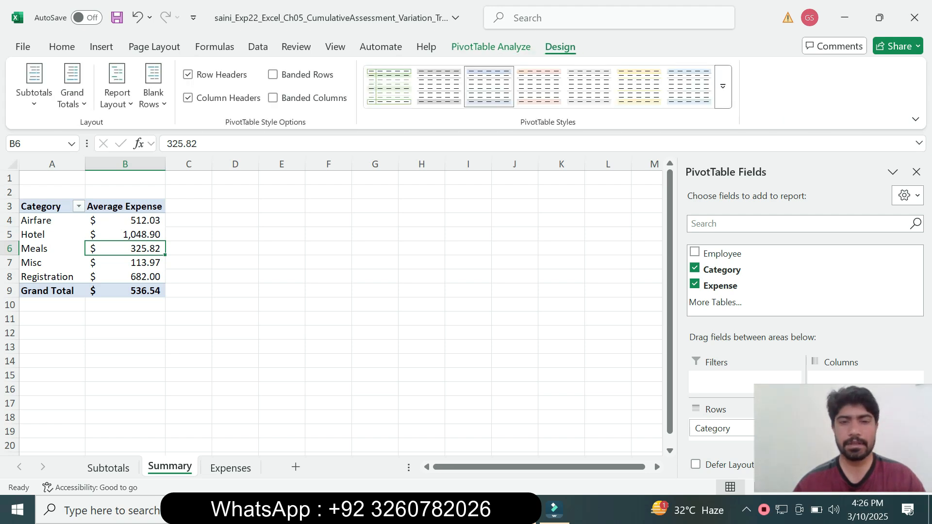
pyautogui.hotkey('alt', 'Tab')
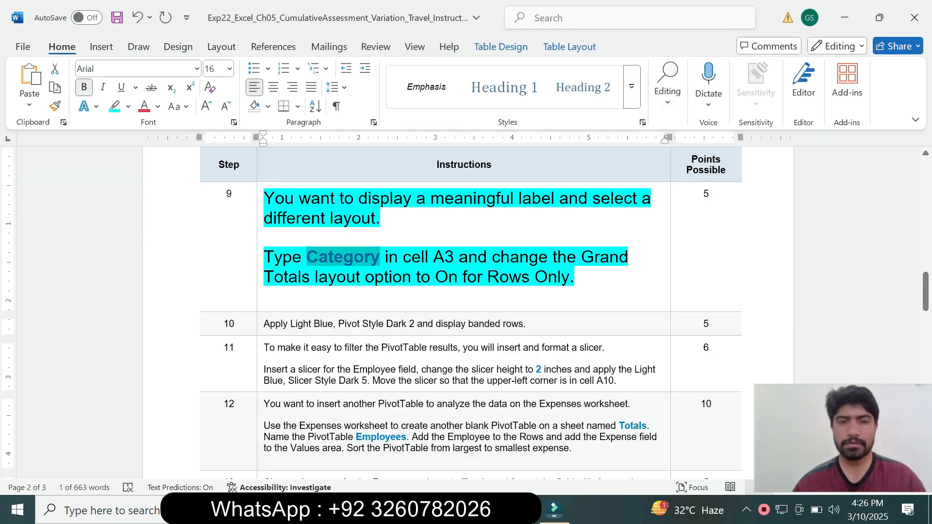
pyautogui.moveTo(315, 277); pyautogui.dragTo(462, 277)
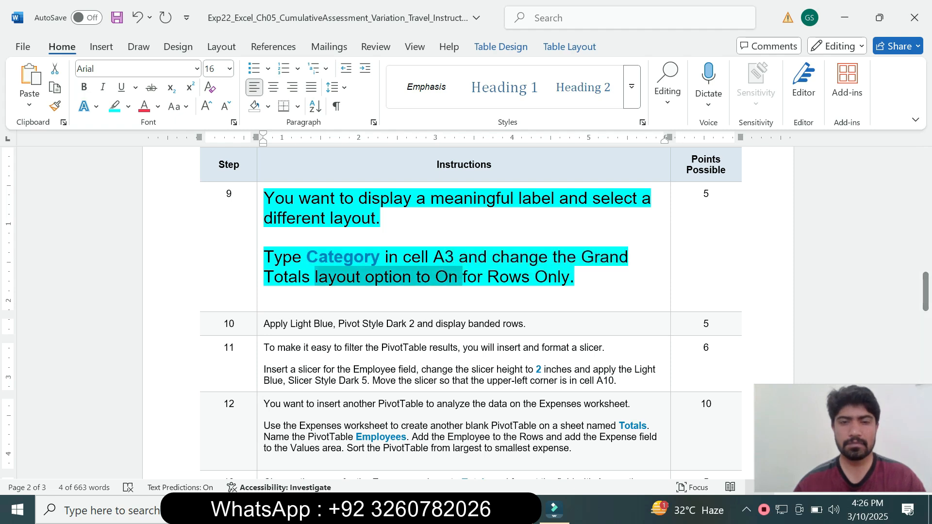
pyautogui.hotkey('alt', 'Tab')
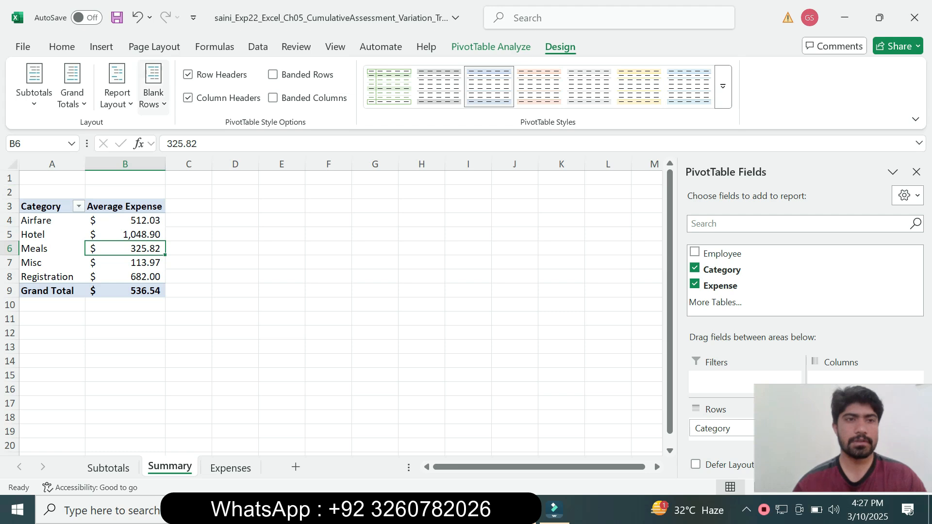
pyautogui.click(72, 87)
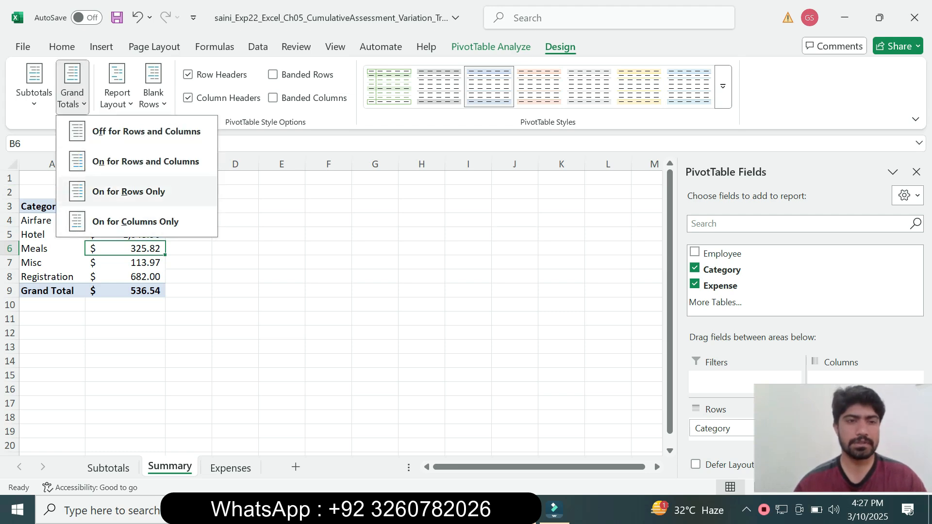
pyautogui.click(129, 191)
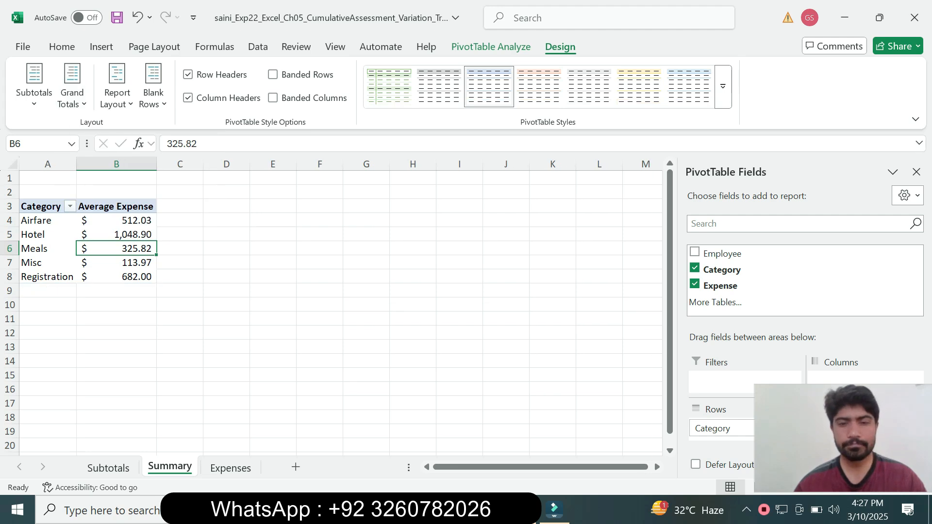
# Step: Return to the Word instructions, reset the step 9 text to 9 pt and remove its highlighting
pyautogui.hotkey('alt', 'Tab')
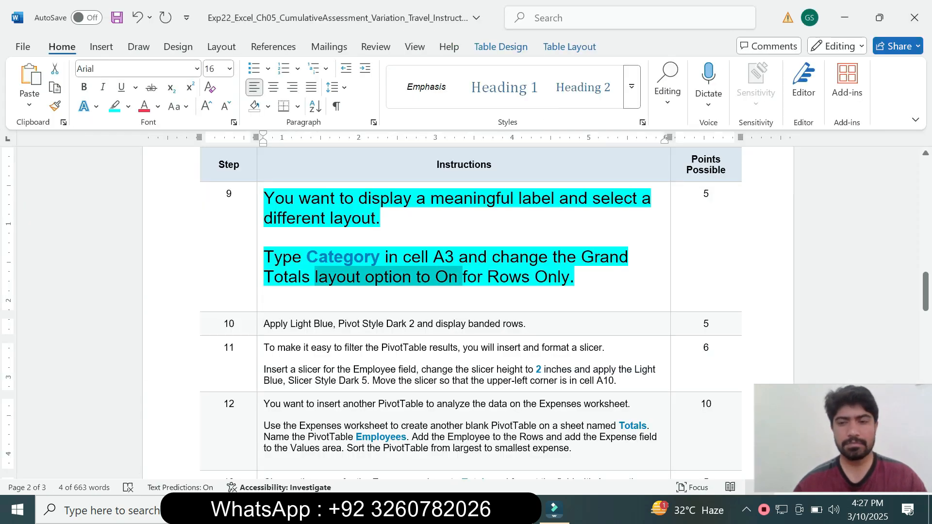
pyautogui.click(260, 272)
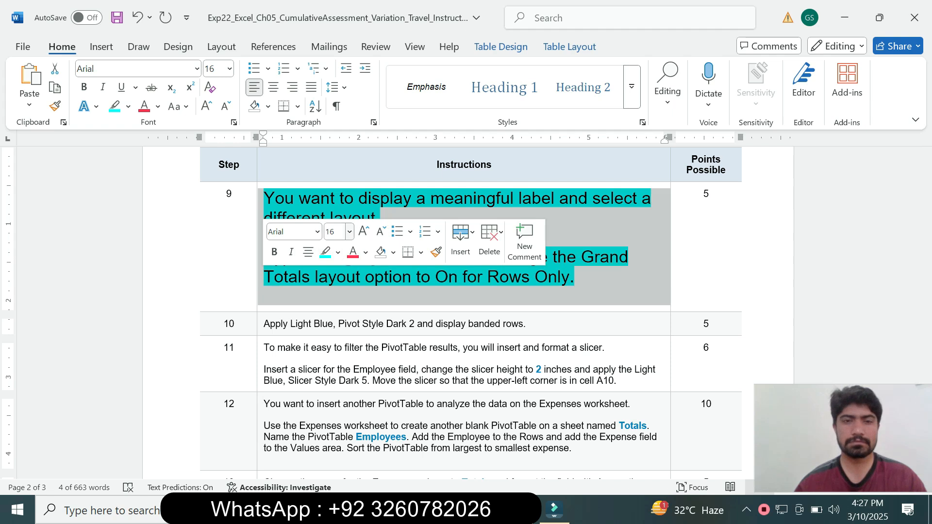
pyautogui.click(350, 231)
pyautogui.click(334, 261)
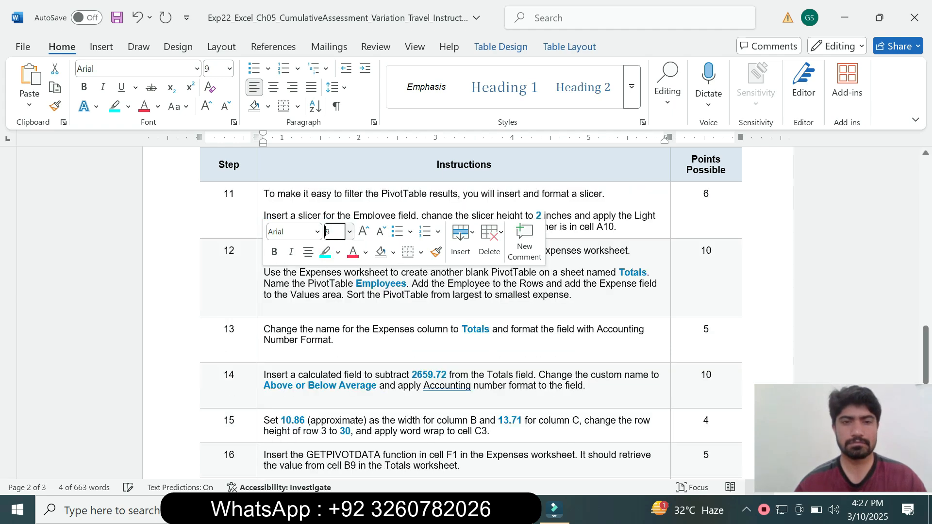
pyautogui.moveTo(926, 355); pyautogui.dragTo(926, 301)
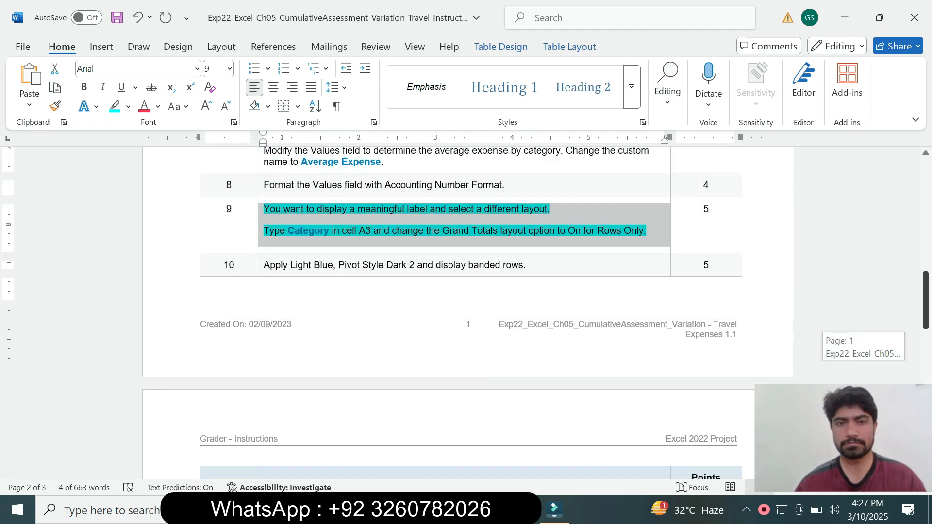
pyautogui.click(129, 107)
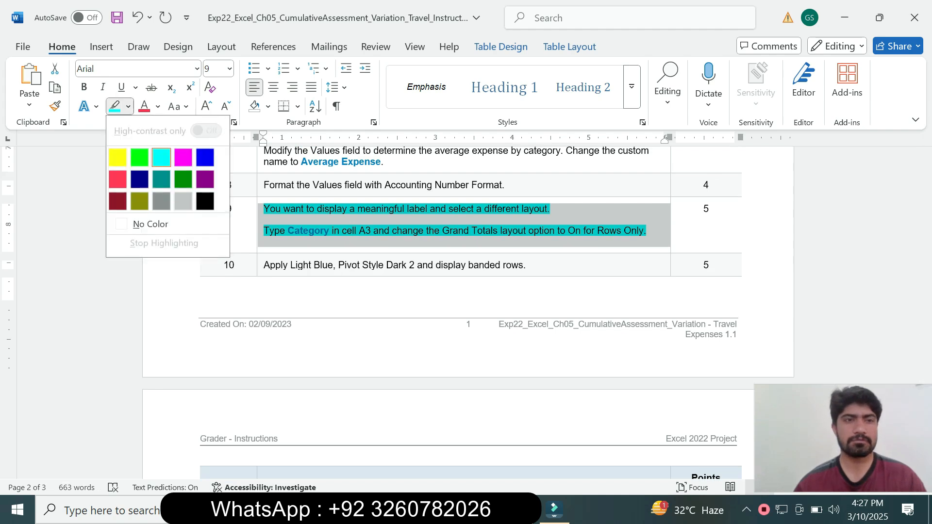
pyautogui.click(150, 224)
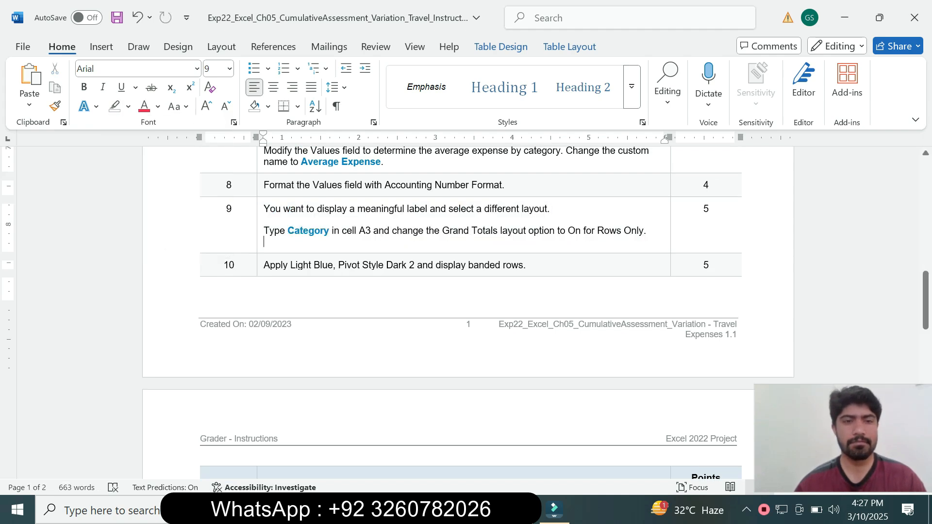
# Step: Highlight the step 10 instruction in turquoise and read through its style and banding requirements
pyautogui.moveTo(263, 265); pyautogui.dragTo(525, 265)
pyautogui.click(338, 250)
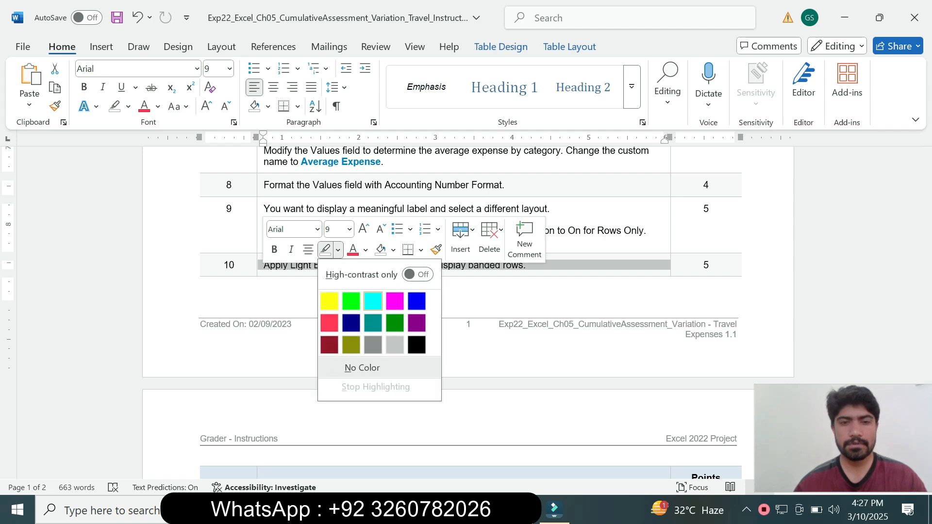
pyautogui.click(372, 302)
pyautogui.click(303, 265)
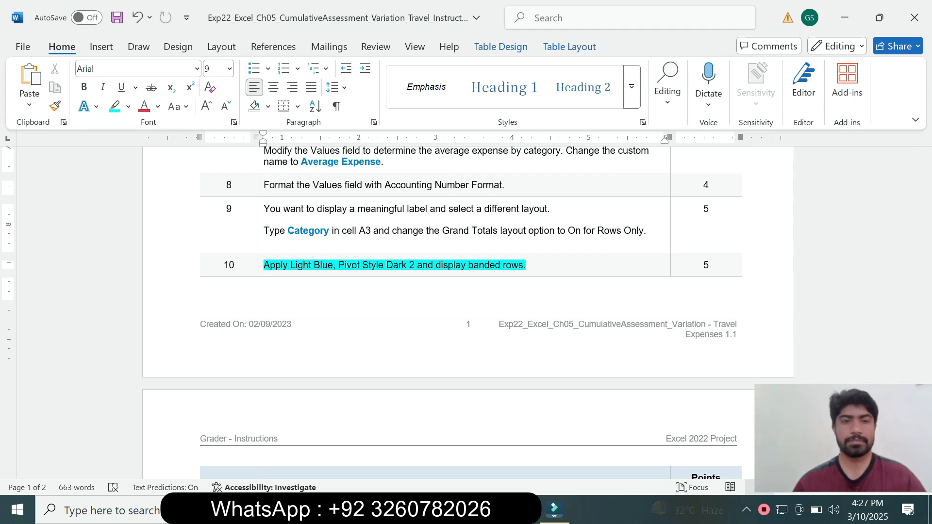
pyautogui.moveTo(296, 265); pyautogui.dragTo(333, 265)
pyautogui.click(369, 265)
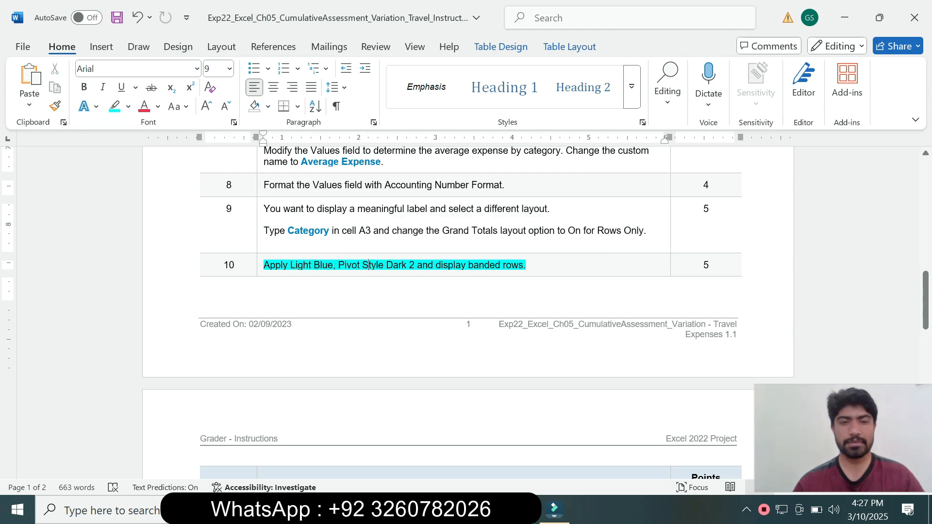
pyautogui.moveTo(263, 265); pyautogui.dragTo(523, 265)
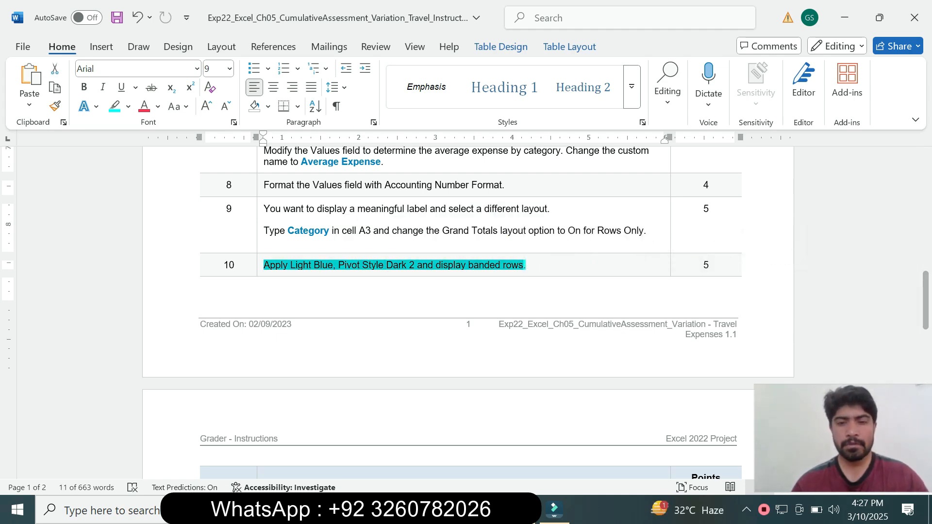
# Step: Recheck the style named in step 10 and apply Light Blue, Pivot Style Dark 2 to the PivotTable in Excel
pyautogui.hotkey('alt', 'Tab')
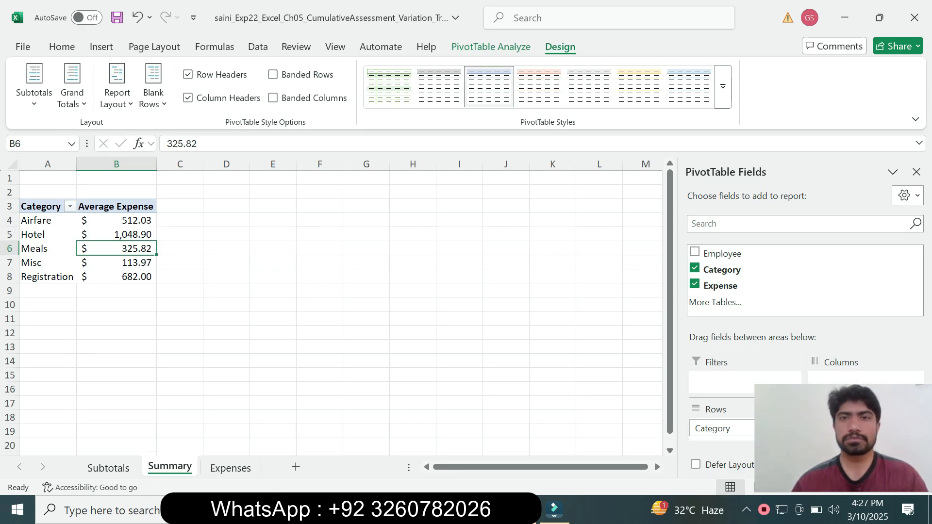
pyautogui.hotkey('alt', 'Tab')
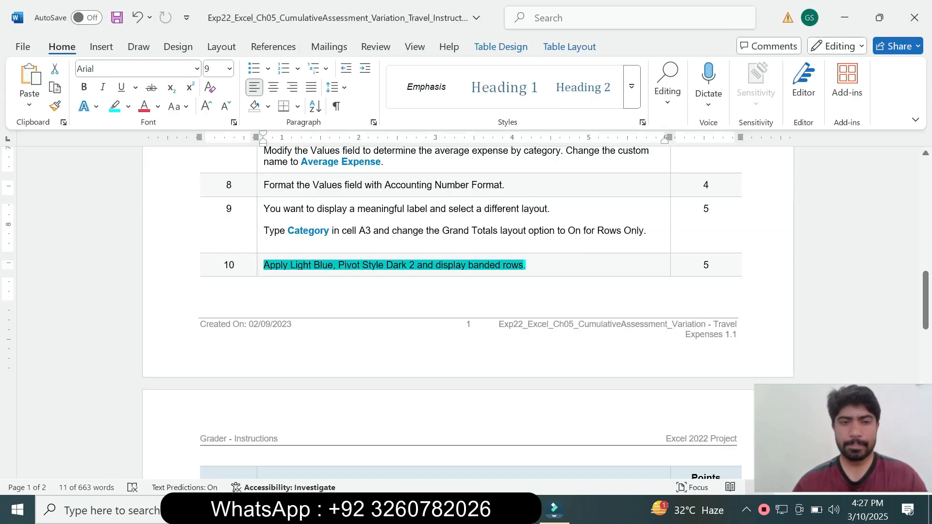
pyautogui.click(371, 265)
pyautogui.moveTo(289, 265); pyautogui.dragTo(417, 265)
pyautogui.hotkey('alt', 'Tab')
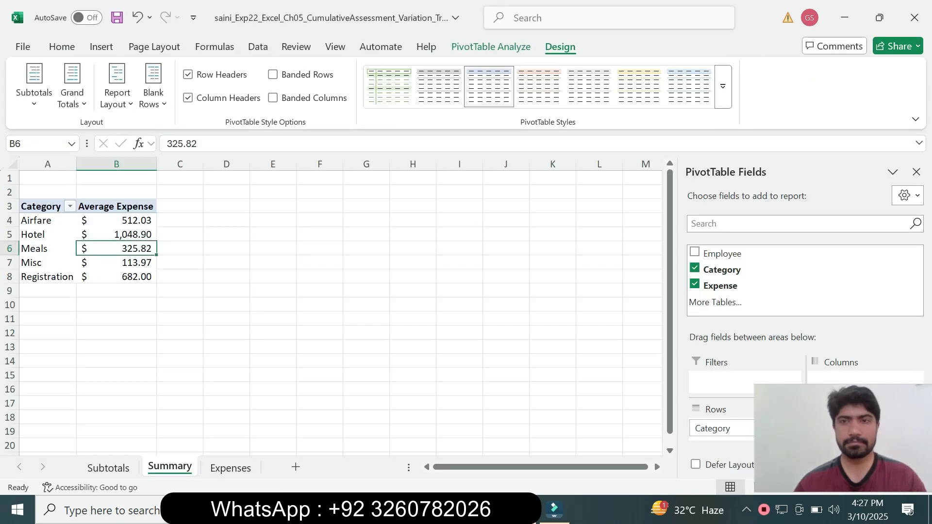
pyautogui.click(724, 99)
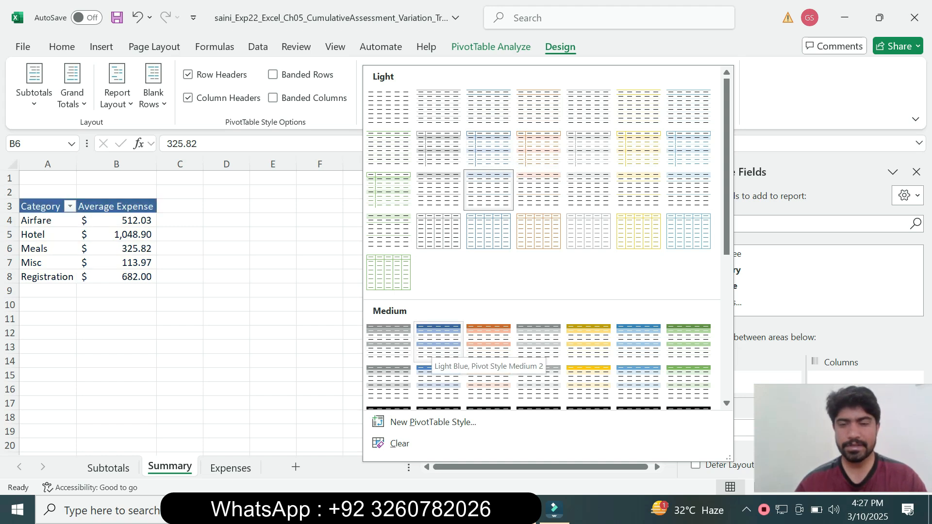
pyautogui.moveTo(727, 214); pyautogui.dragTo(726, 357)
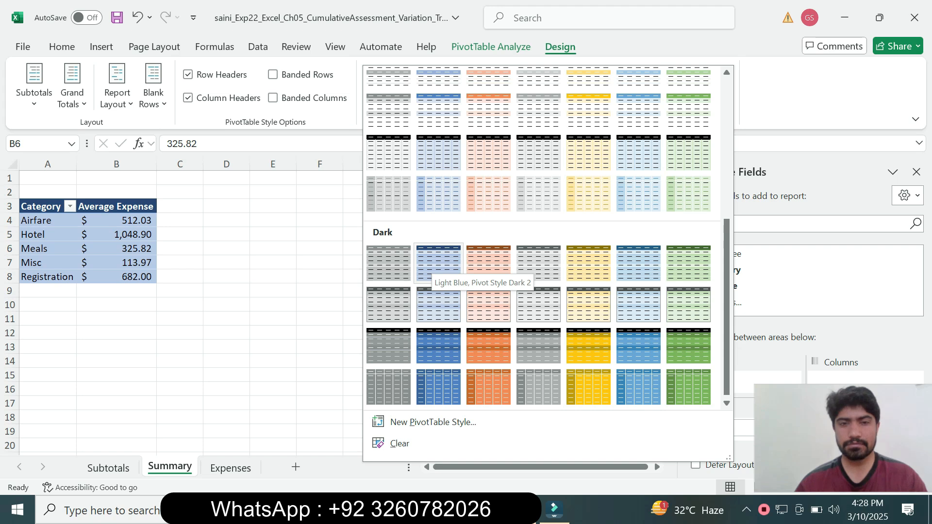
pyautogui.click(438, 262)
# Step: Check the rest of step 10 in Word and turn on banded rows for the Excel PivotTable
pyautogui.hotkey('alt', 'Tab')
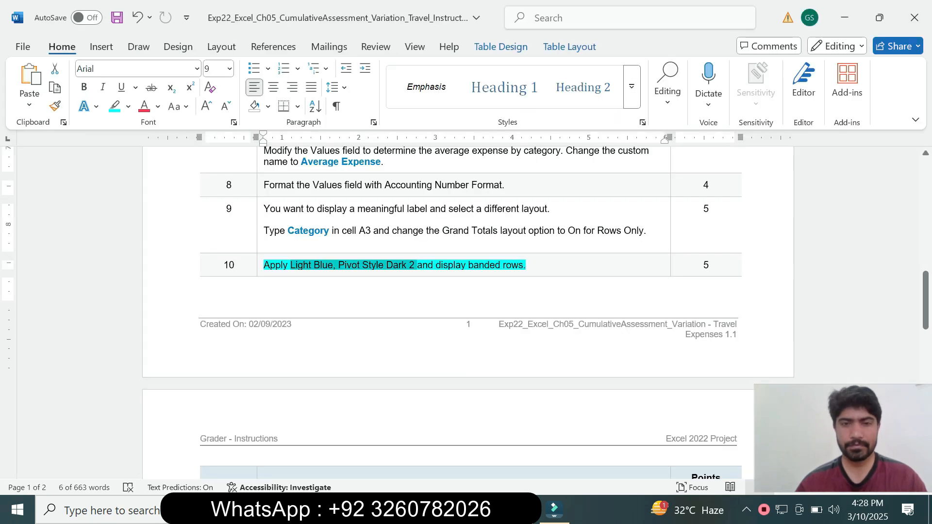
pyautogui.moveTo(441, 266); pyautogui.dragTo(473, 266)
pyautogui.hotkey('alt', 'Tab')
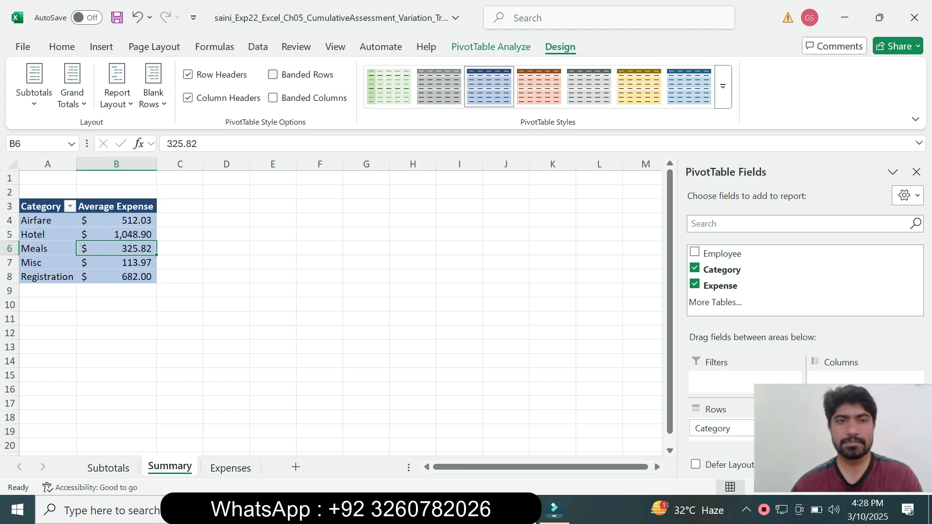
# Step: Return to the Word instructions and remove the highlighting from the step 10 instruction
pyautogui.hotkey('alt', 'Tab')
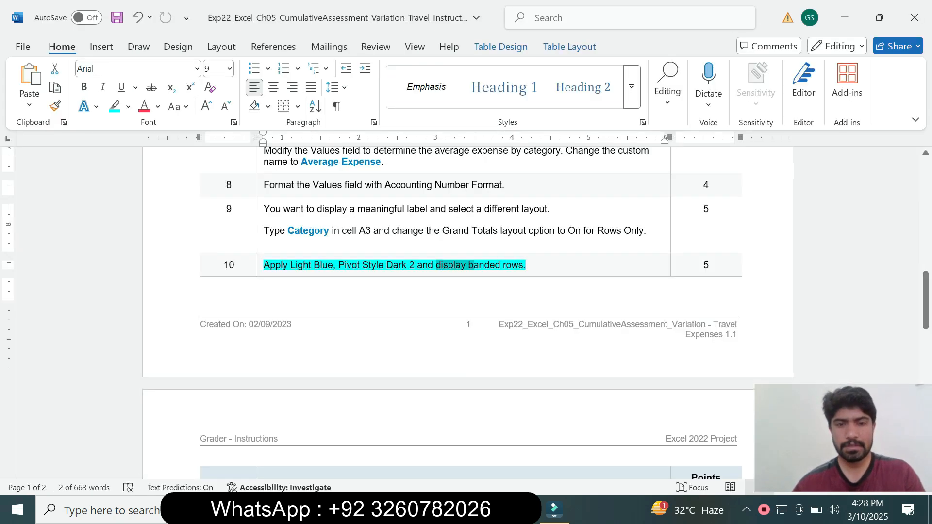
pyautogui.moveTo(587, 266); pyautogui.dragTo(261, 266)
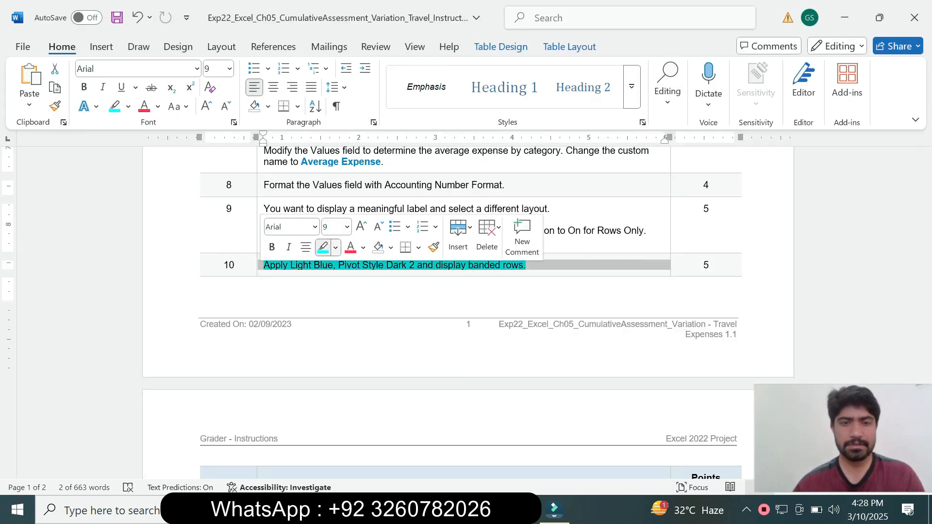
pyautogui.click(335, 248)
pyautogui.click(359, 364)
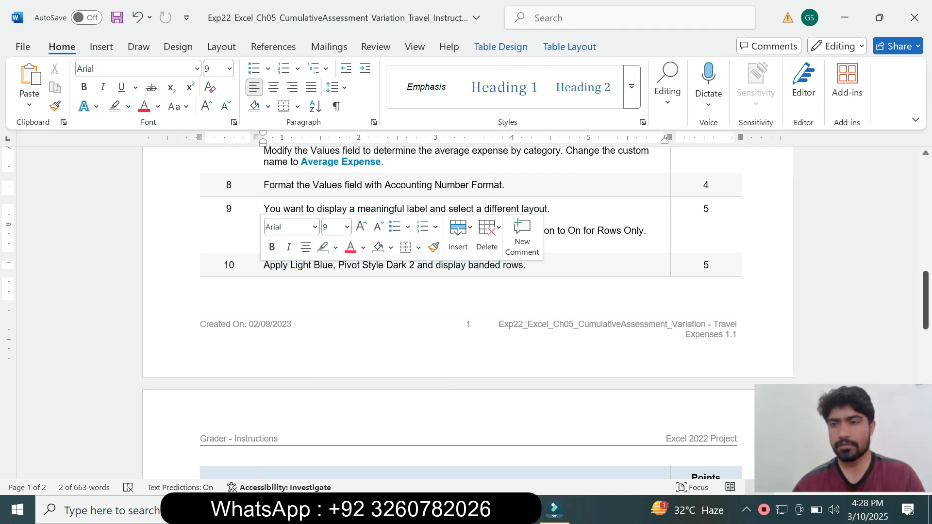
# Step: Enlarge the step 11 instruction text to 14 pt, highlight it in turquoise and read its opening sentence
pyautogui.scroll(-10, 466, 311)
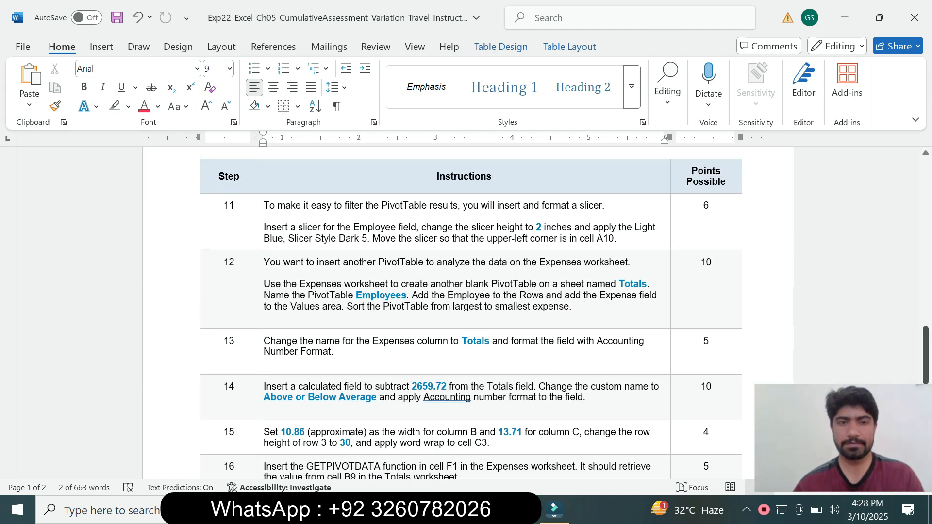
pyautogui.click(260, 238)
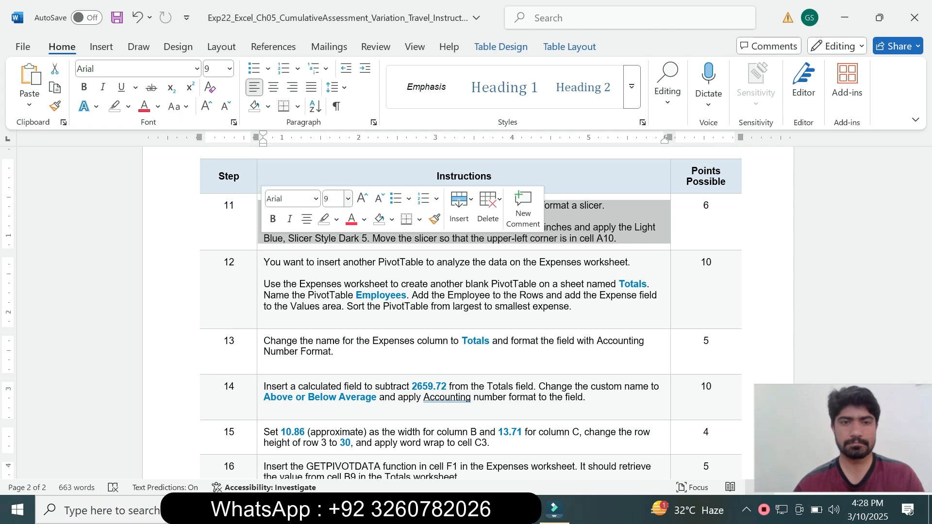
pyautogui.click(348, 198)
pyautogui.click(336, 307)
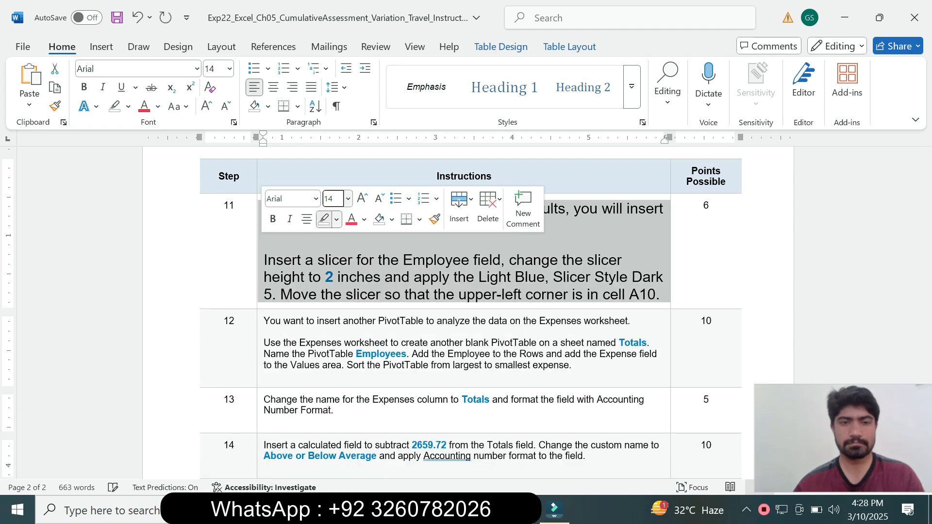
pyautogui.click(334, 219)
pyautogui.click(370, 268)
pyautogui.click(353, 294)
pyautogui.moveTo(265, 208); pyautogui.dragTo(386, 226)
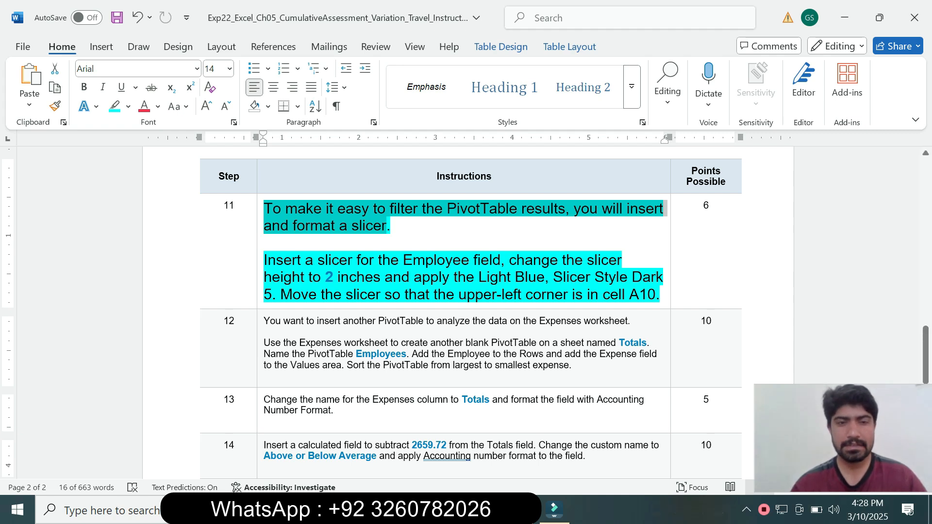
# Step: Look up the slicer field in step 11, switch to Excel and insert a slicer for the Employee field of the PivotTable
pyautogui.click(302, 260)
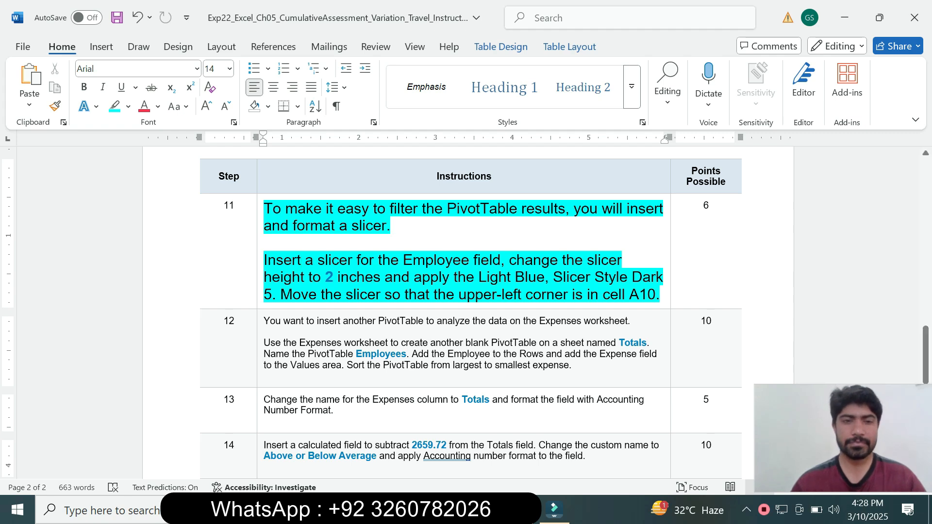
pyautogui.moveTo(304, 259); pyautogui.dragTo(470, 260)
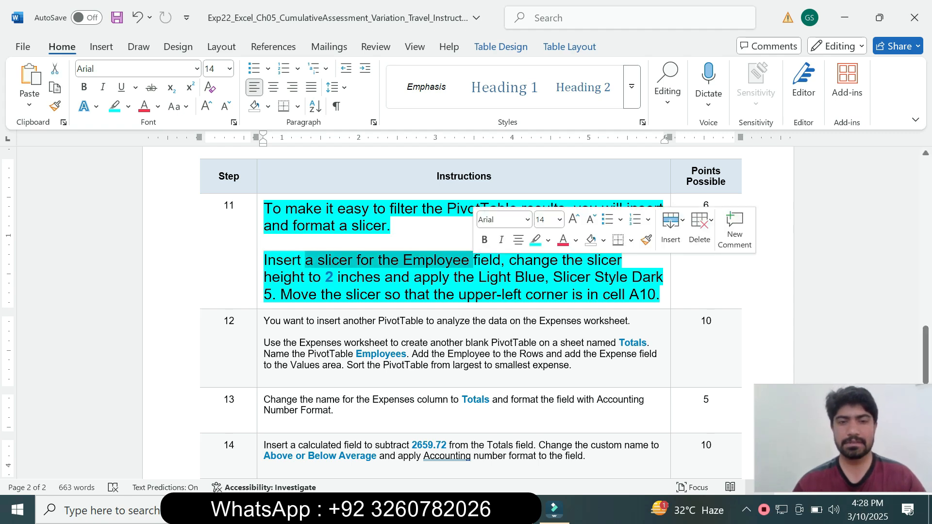
pyautogui.hotkey('alt', 'Tab')
pyautogui.click(117, 234)
pyautogui.click(102, 47)
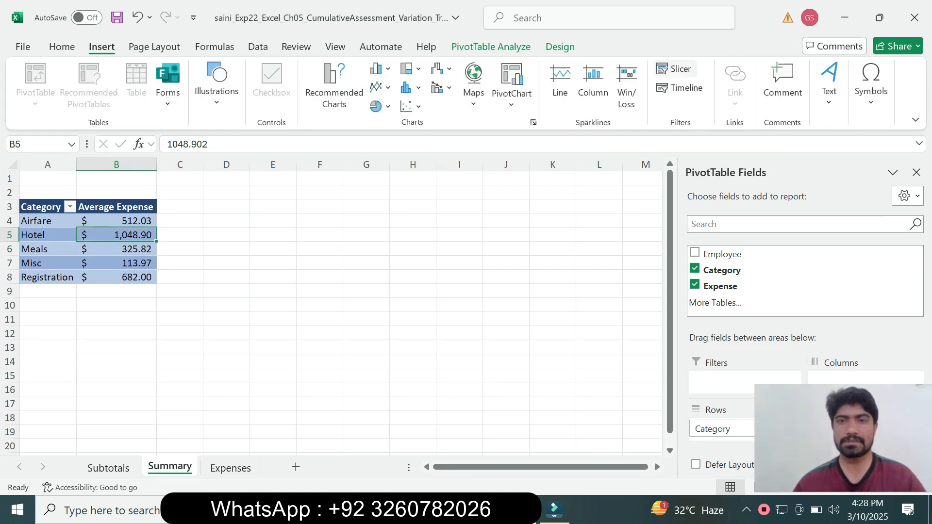
pyautogui.click(675, 69)
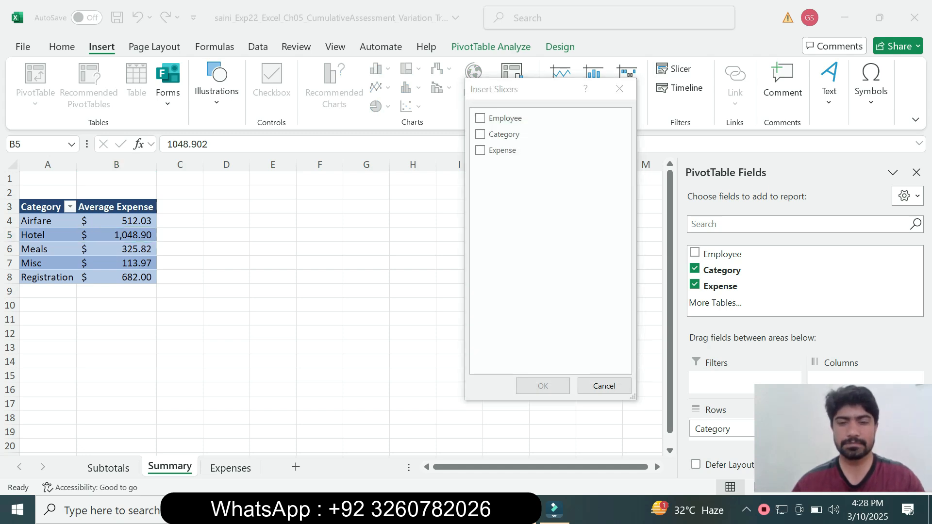
pyautogui.hotkey('alt', 'Tab')
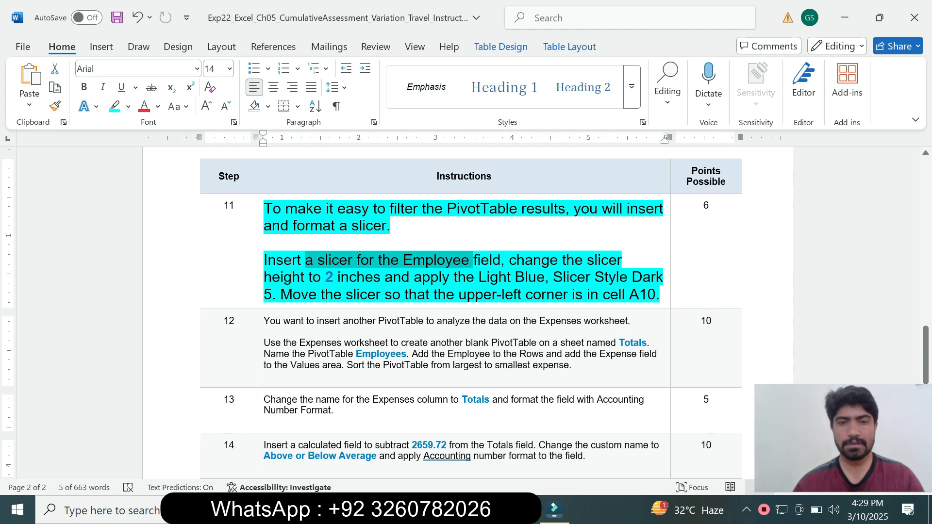
pyautogui.hotkey('alt', 'Tab')
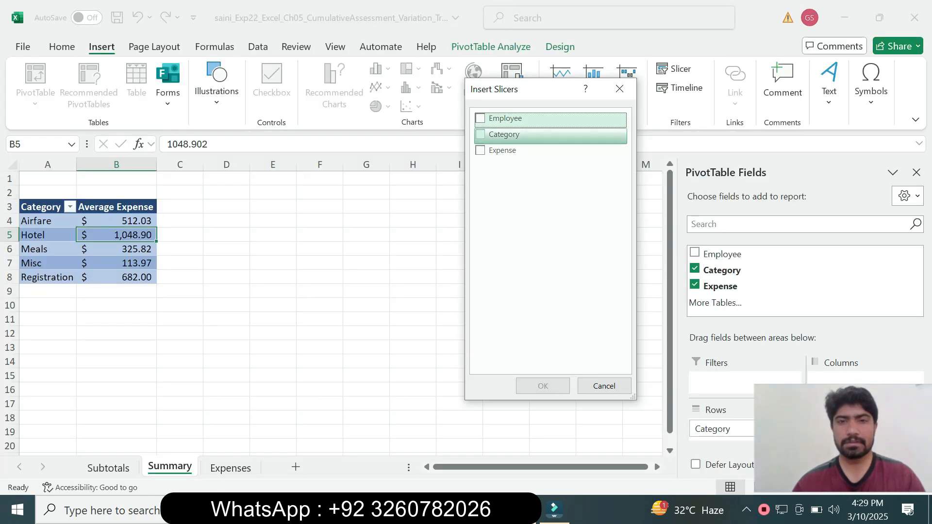
pyautogui.click(480, 118)
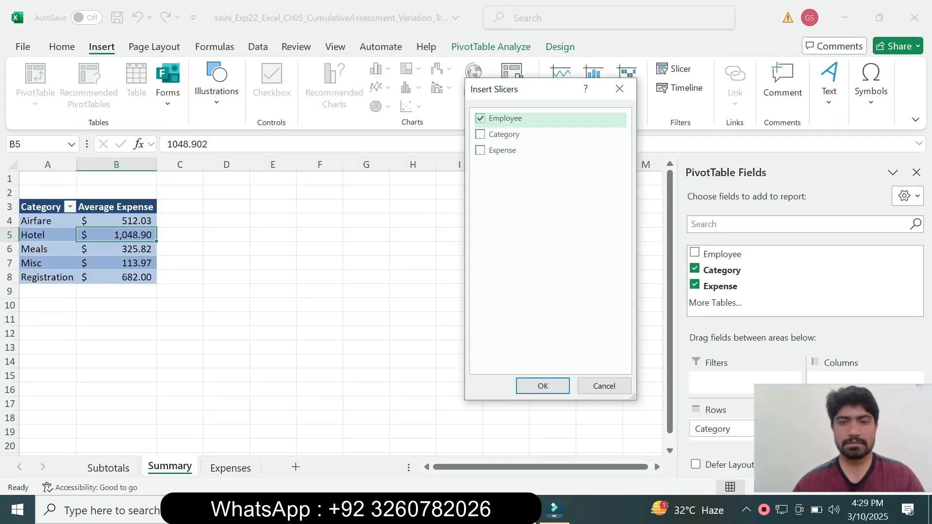
pyautogui.click(542, 386)
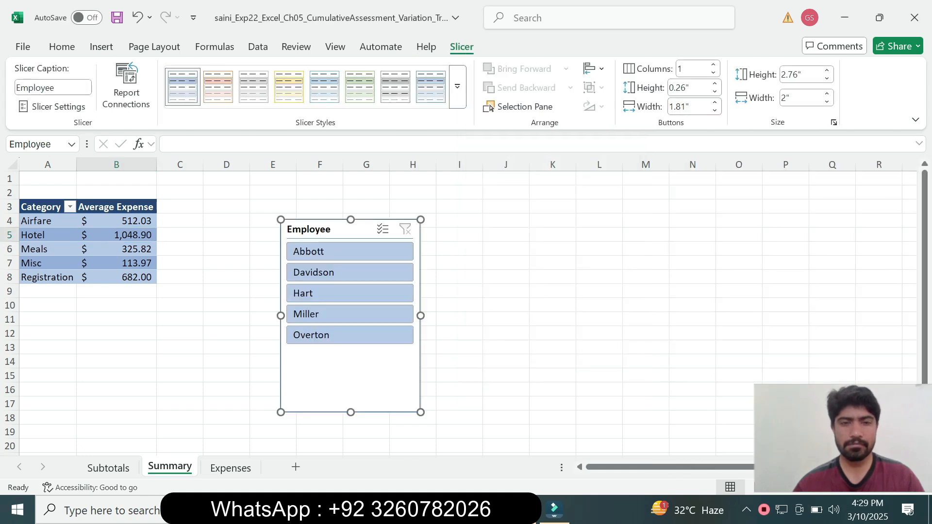
# Step: Check the slicer height in step 11 of the Word instructions and set the Excel slicer's height to 2 inches
pyautogui.hotkey('alt', 'Tab')
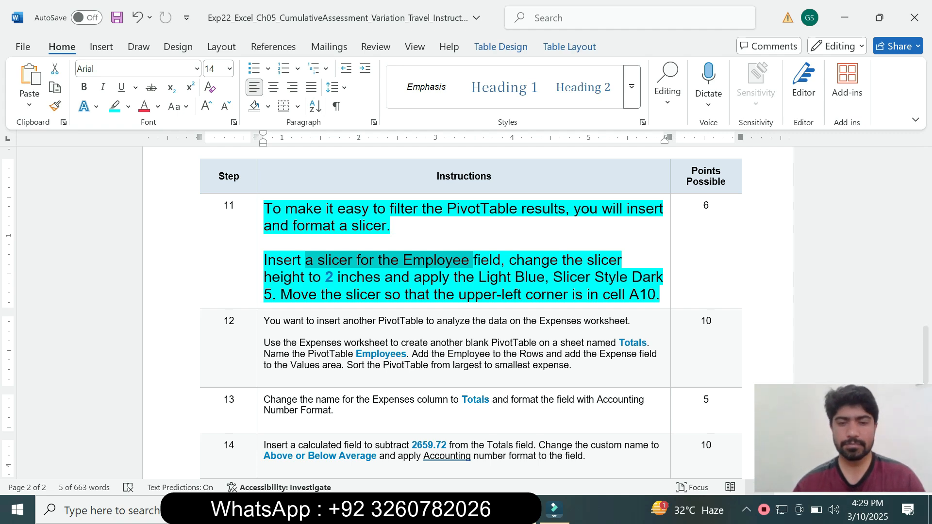
pyautogui.hotkey('alt', 'Tab')
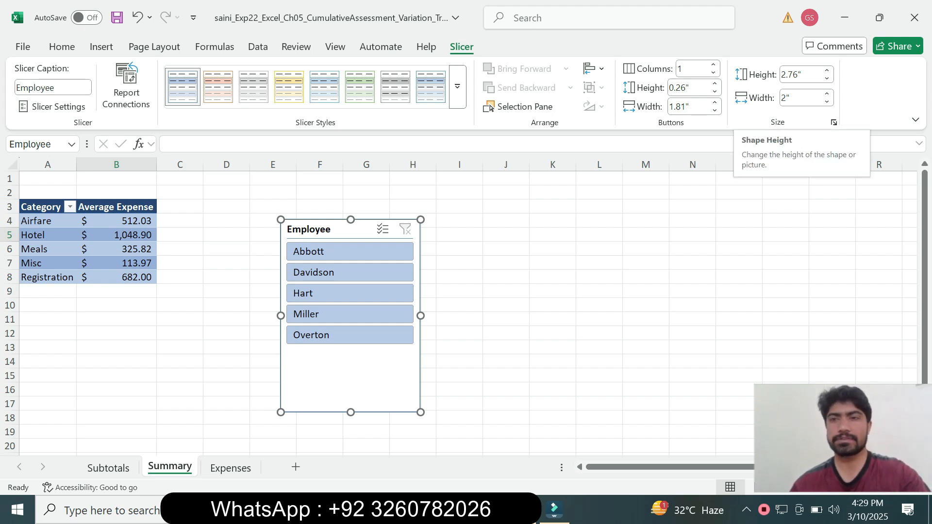
pyautogui.click(820, 74)
pyautogui.write('2')
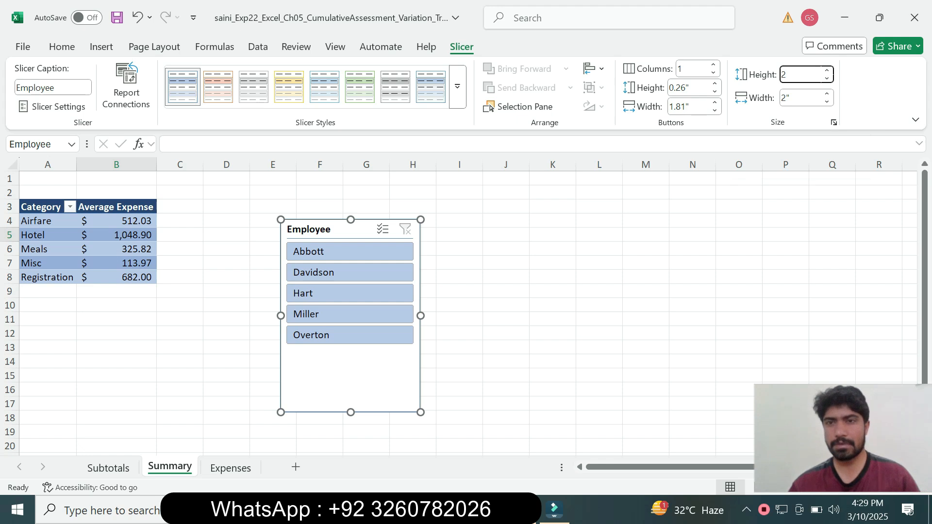
pyautogui.press('Return')
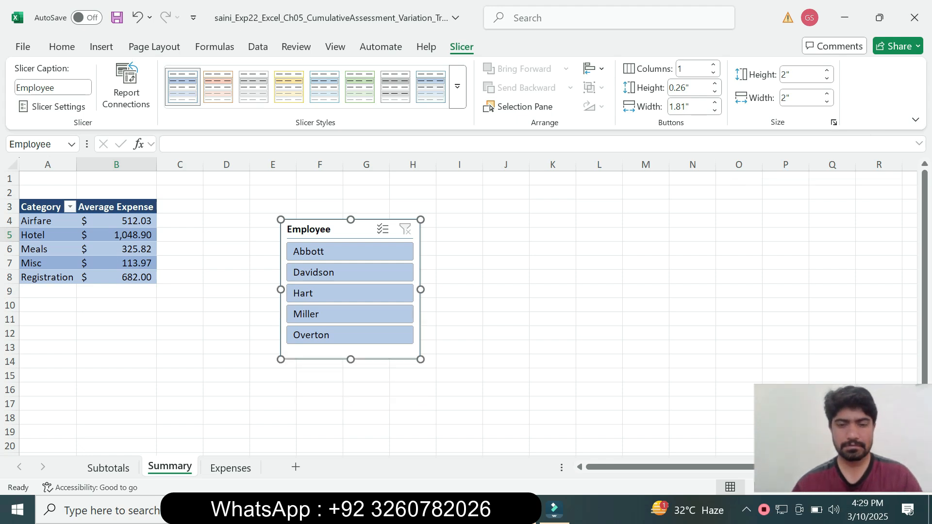
# Step: Look up the slicer style in the Word instructions and apply Light Blue, Slicer Style Dark 5 to the Employee slicer in Excel
pyautogui.hotkey('alt', 'Tab')
pyautogui.click(385, 277)
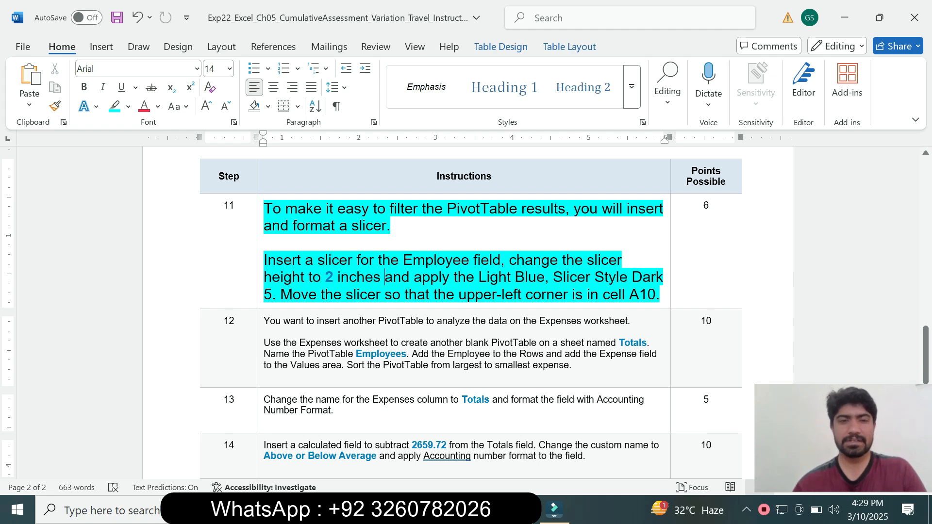
pyautogui.moveTo(413, 277); pyautogui.dragTo(279, 294)
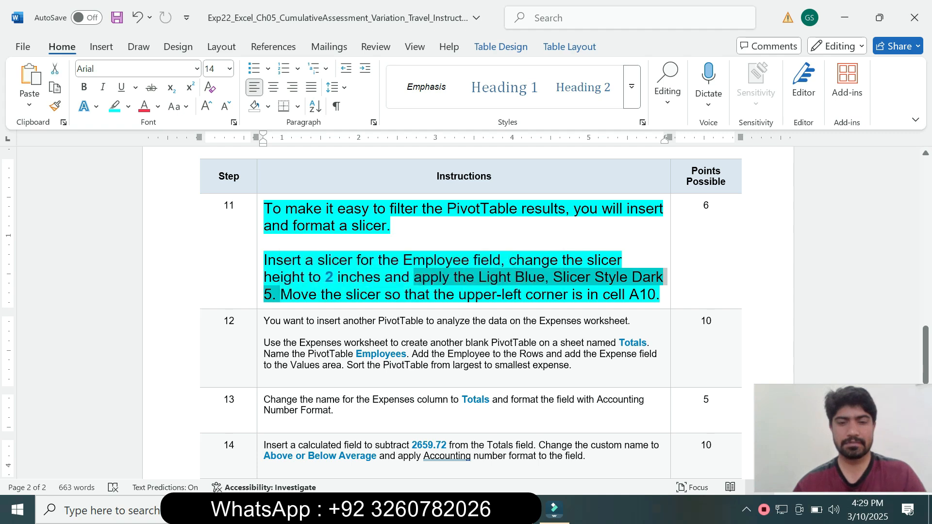
pyautogui.hotkey('alt', 'Tab')
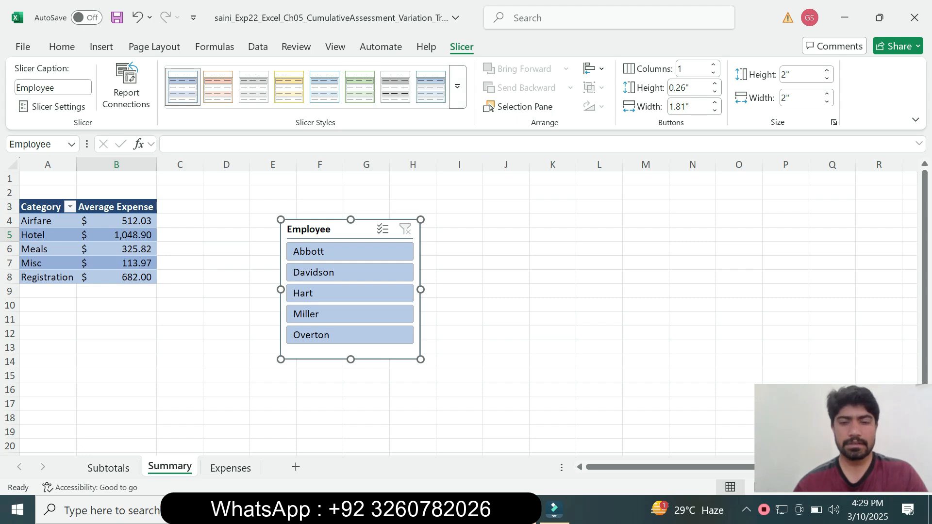
pyautogui.hotkey('alt', 'Tab')
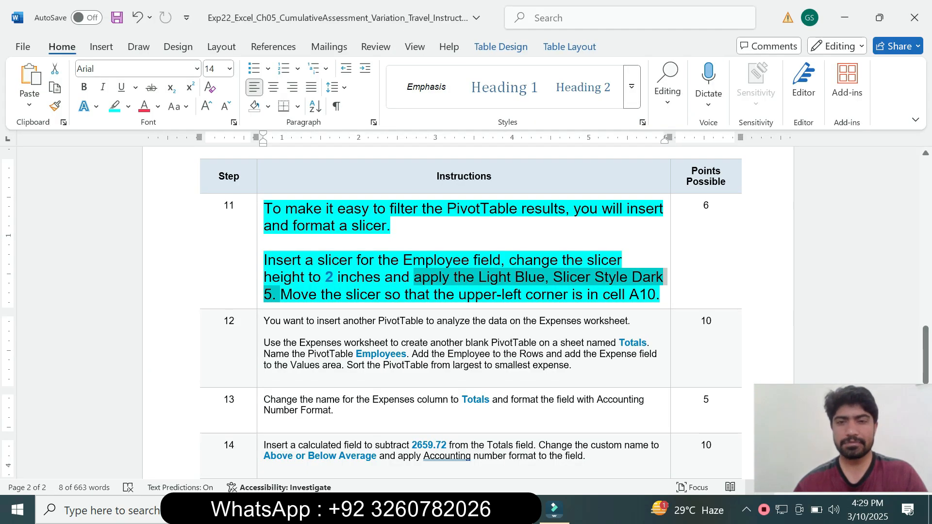
pyautogui.hotkey('alt', 'Tab')
pyautogui.click(458, 100)
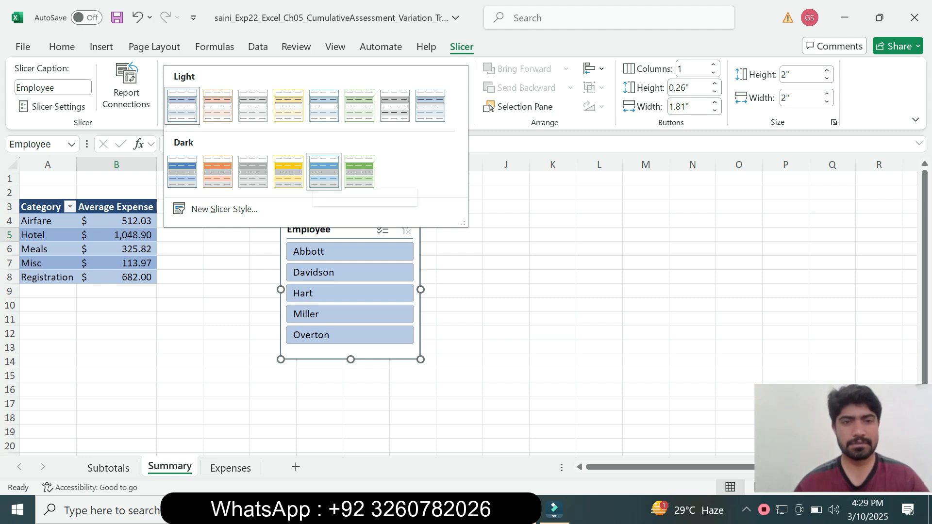
pyautogui.click(324, 172)
# Step: Check the slicer position in Word and move the Employee slicer in Excel so its upper-left corner is in cell A10
pyautogui.hotkey('alt', 'Tab')
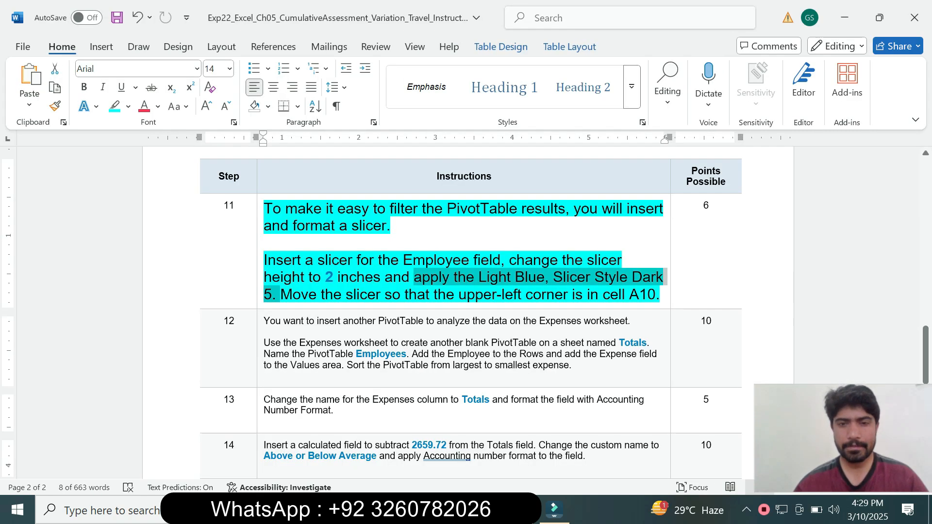
pyautogui.click(317, 294)
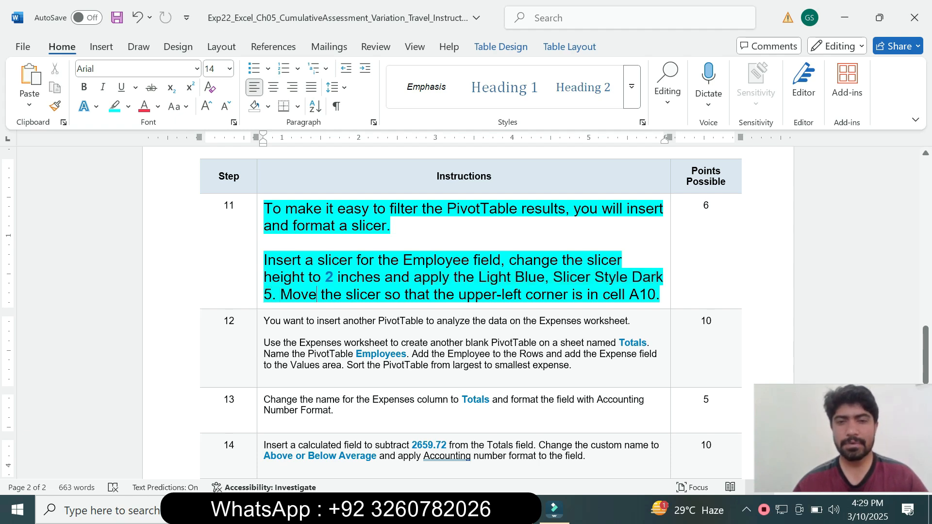
pyautogui.hotkey('alt', 'Tab')
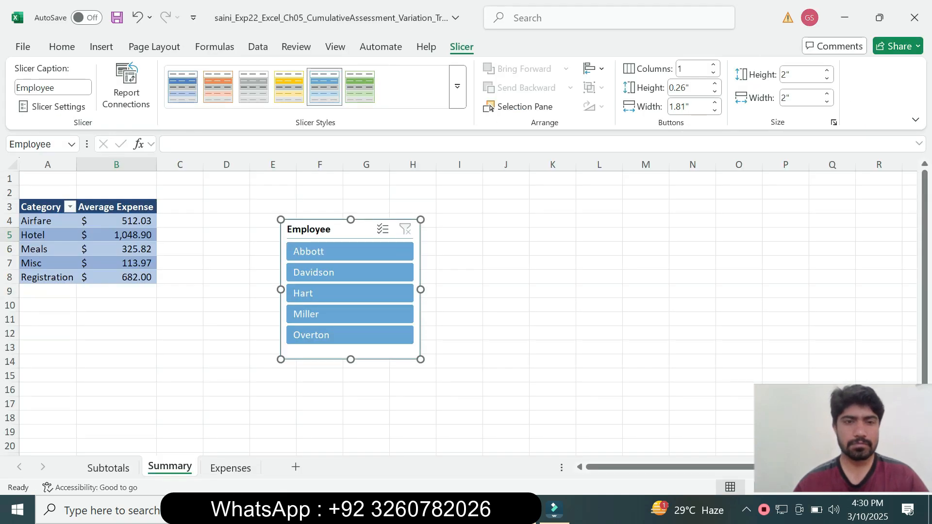
pyautogui.moveTo(340, 229); pyautogui.dragTo(79, 309)
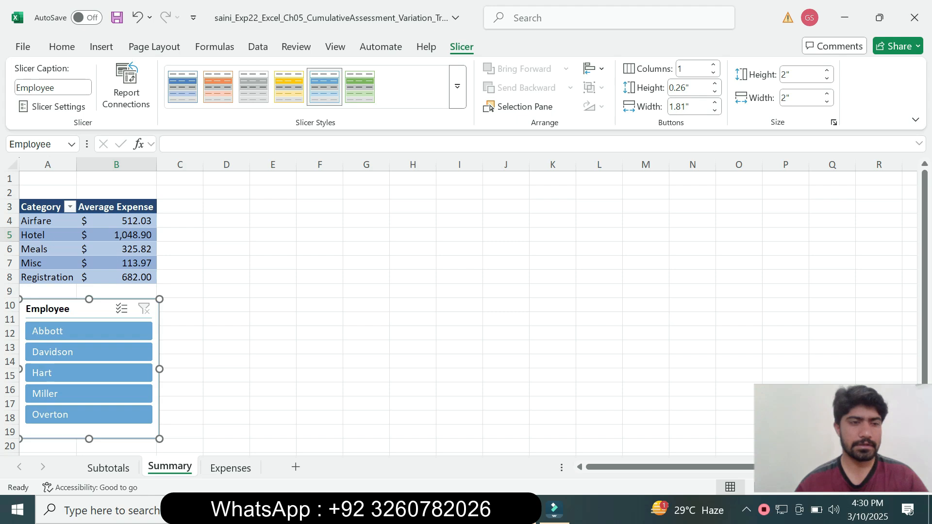
# Step: Return to Word, reduce the step 11 instruction text to 9 pt and remove its highlighting
pyautogui.hotkey('alt', 'Tab')
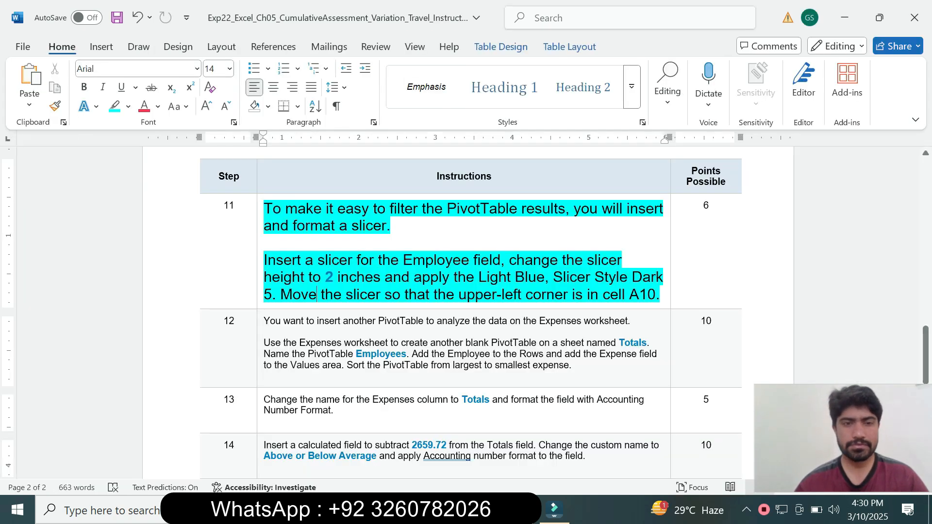
pyautogui.click(260, 299)
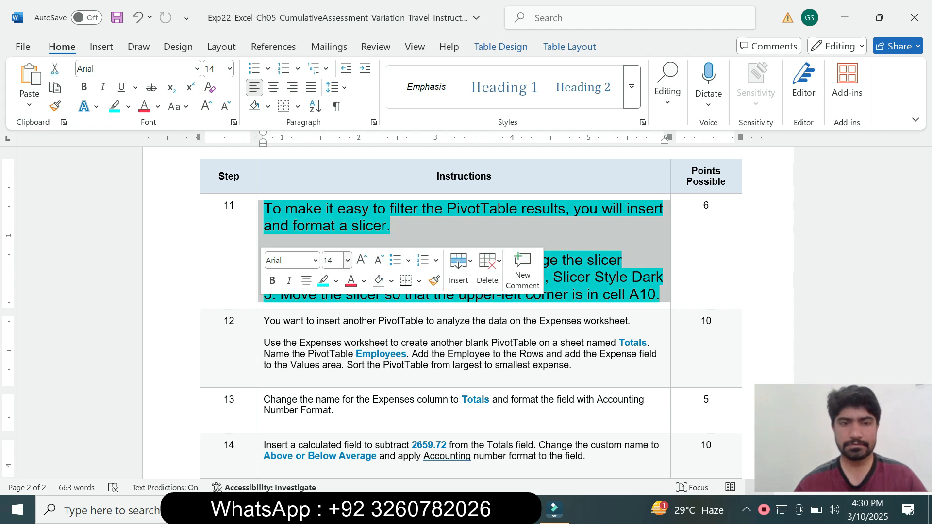
pyautogui.click(348, 261)
pyautogui.click(334, 28)
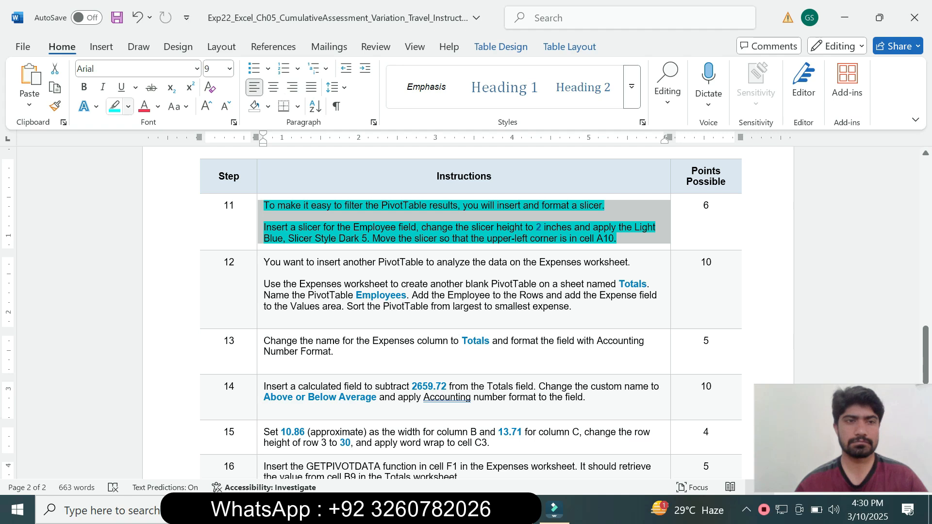
pyautogui.click(128, 106)
pyautogui.click(151, 224)
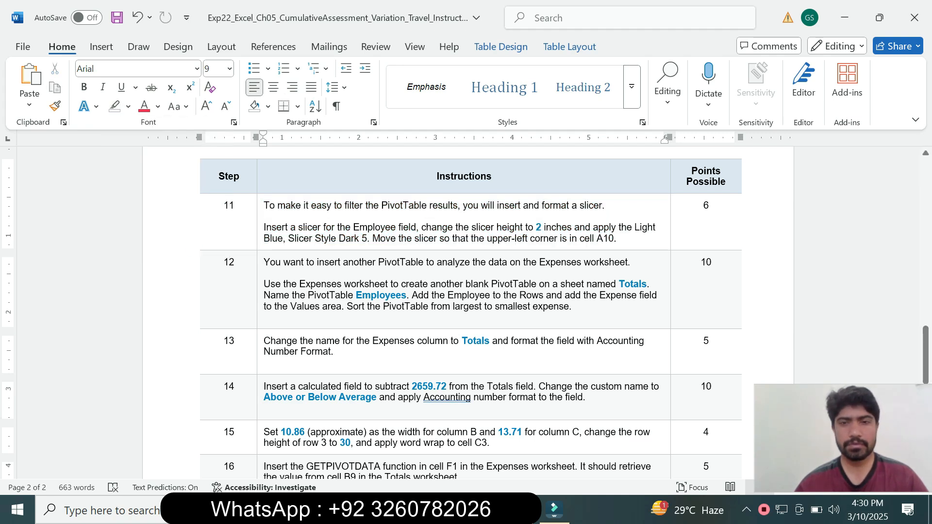
# Step: Enlarge the step 12 instruction text to 14 pt and highlight it in turquoise
pyautogui.click(260, 305)
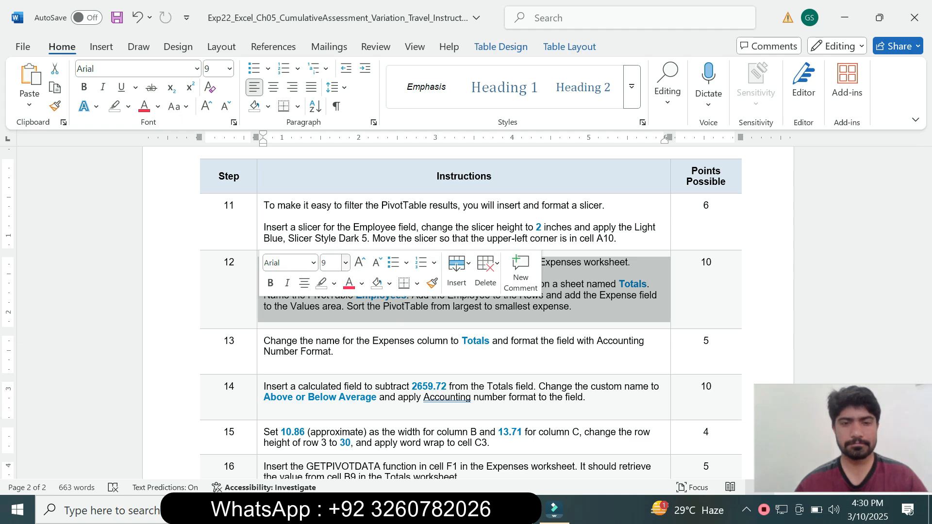
pyautogui.click(345, 263)
pyautogui.click(333, 100)
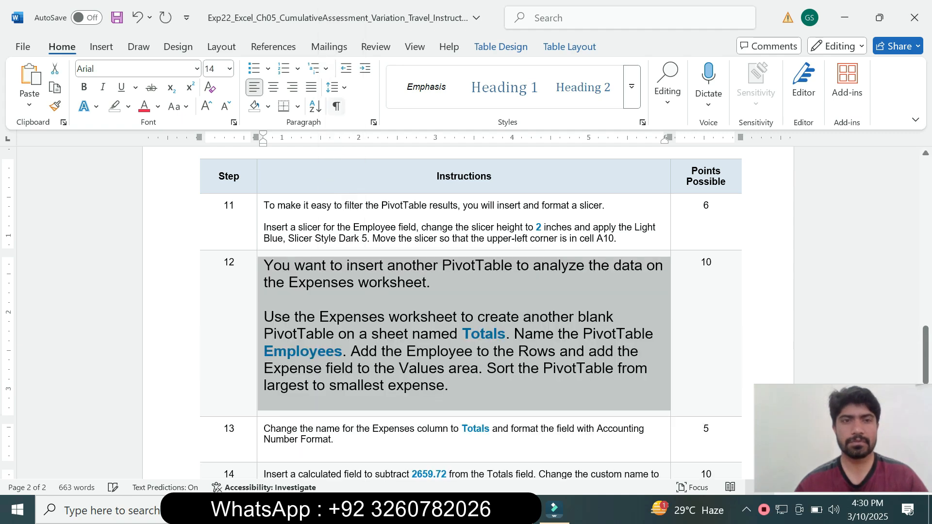
pyautogui.click(128, 106)
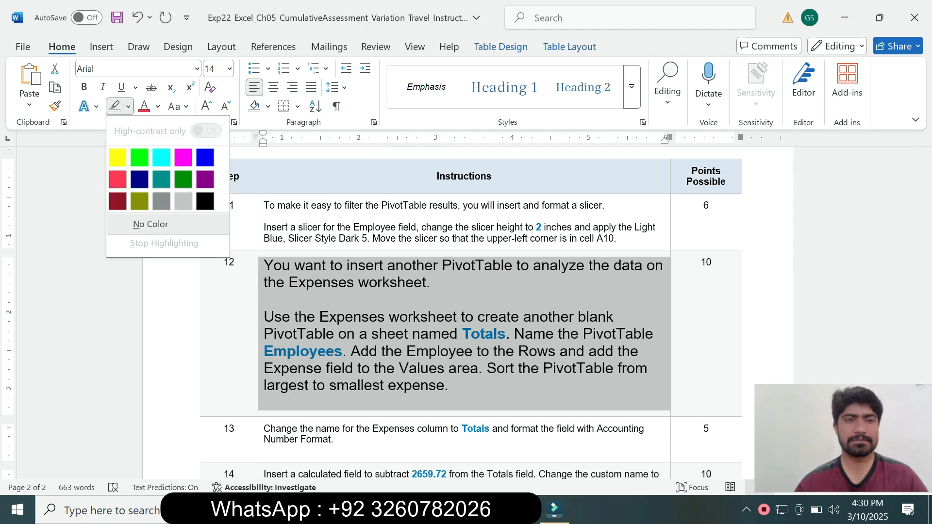
pyautogui.click(162, 155)
pyautogui.click(234, 263)
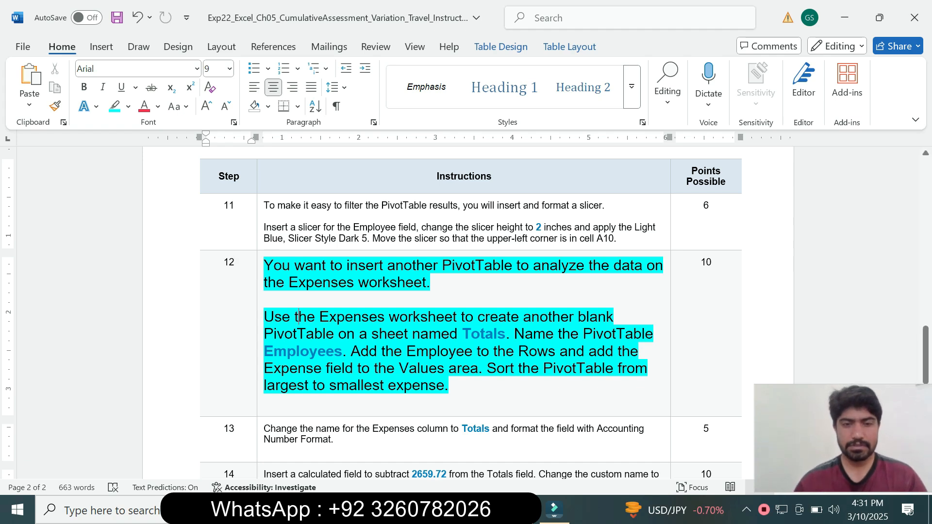
# Step: Read the PivotTable source and sheet name in step 12, and insert a blank PivotTable from the Expenses worksheet data in Excel
pyautogui.moveTo(298, 317); pyautogui.dragTo(426, 301)
pyautogui.hotkey('alt', 'Tab')
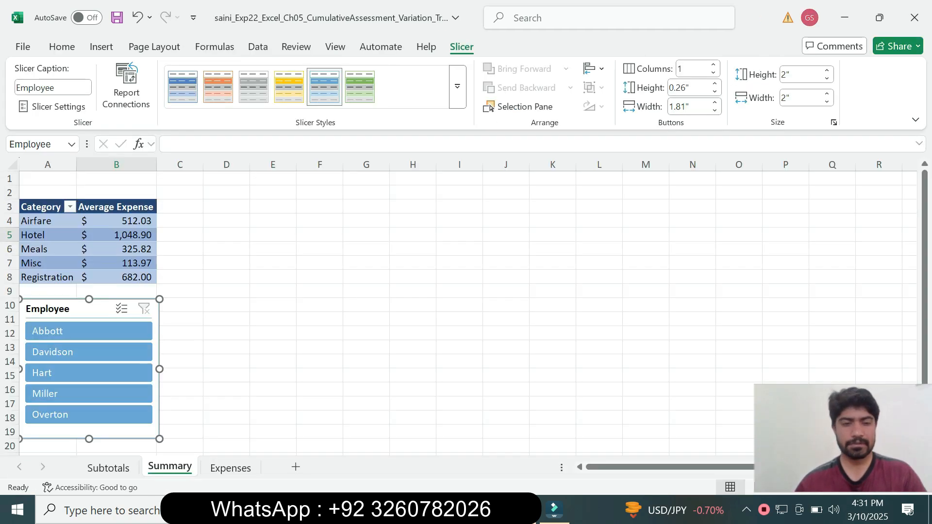
pyautogui.click(231, 468)
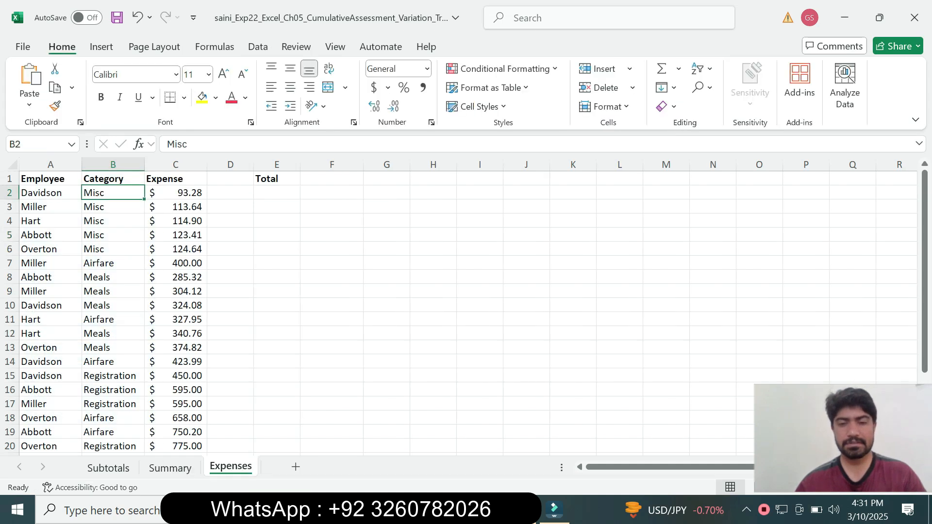
pyautogui.hotkey('alt', 'Tab')
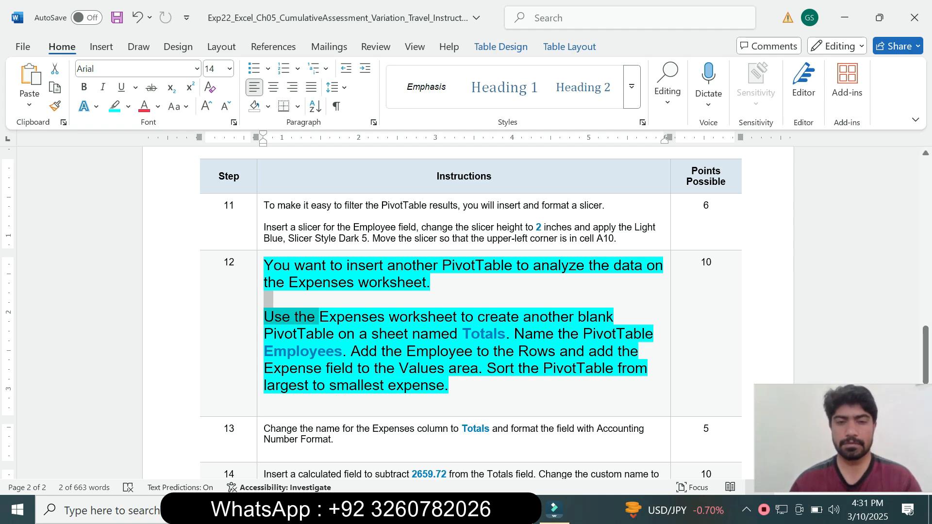
pyautogui.moveTo(461, 334); pyautogui.dragTo(505, 334)
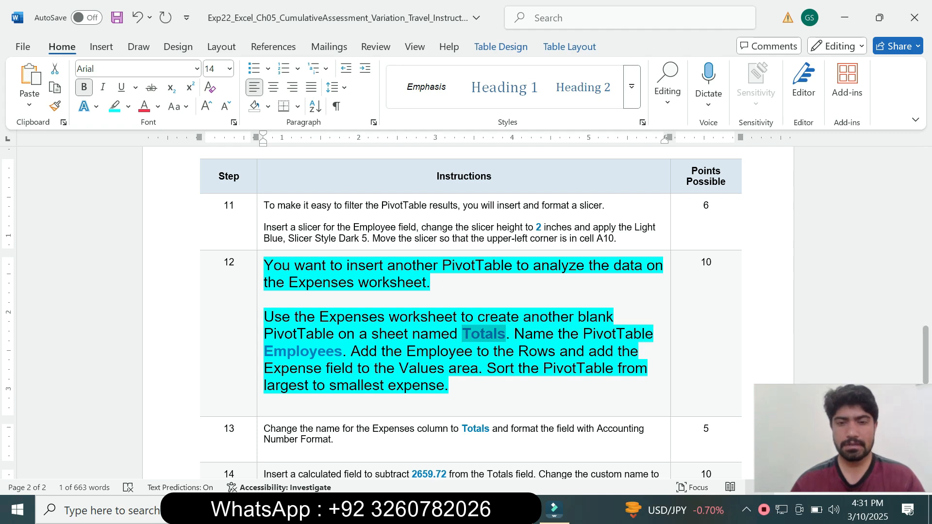
pyautogui.click(555, 510)
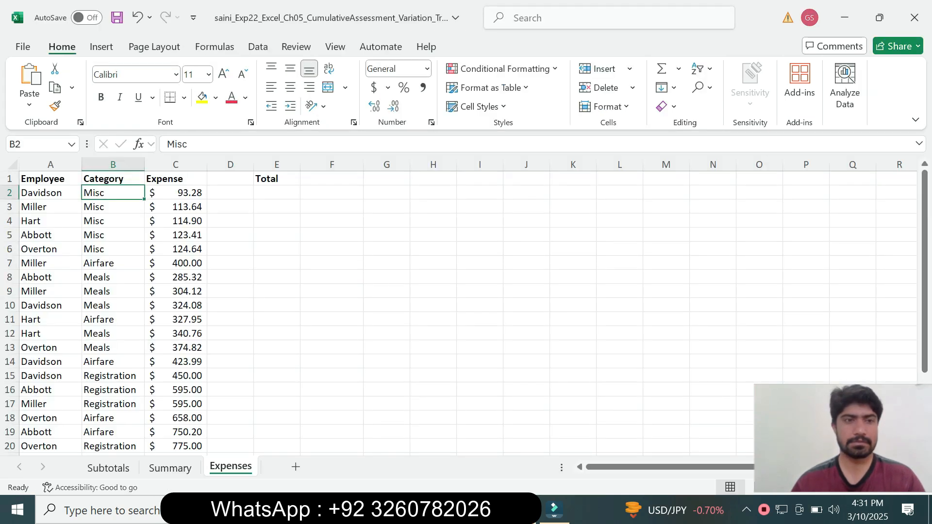
pyautogui.click(101, 47)
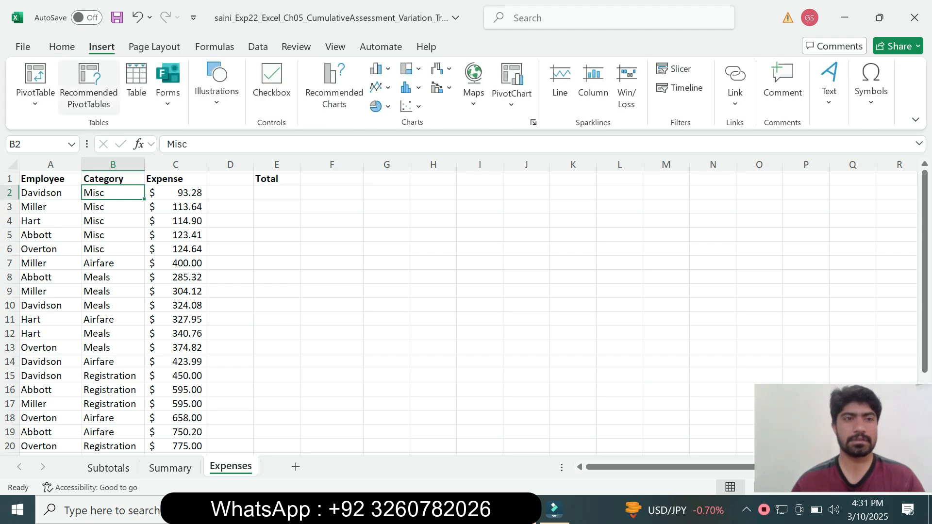
pyautogui.click(89, 86)
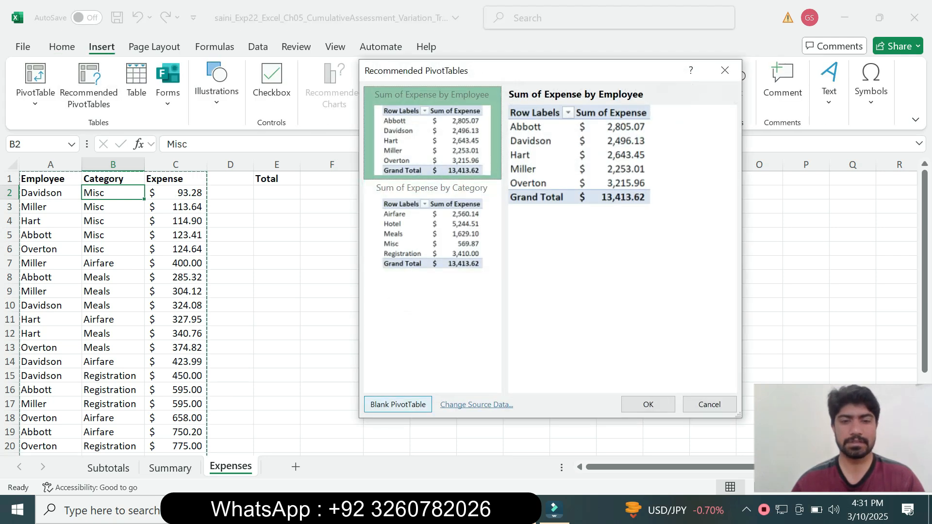
pyautogui.click(398, 404)
# Step: Recheck the sheet name in Word and rename the new PivotTable worksheet in Excel as Totals
pyautogui.hotkey('alt', 'Tab')
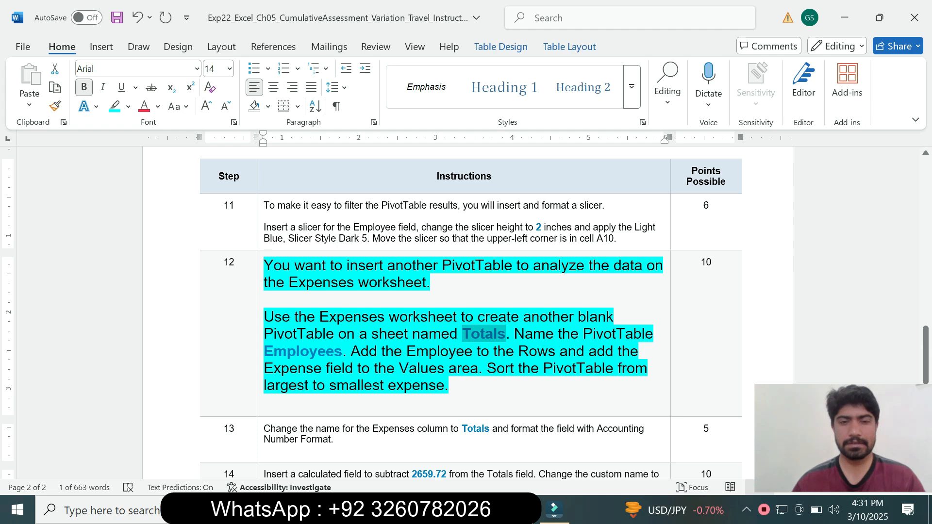
pyautogui.hotkey('alt', 'Tab')
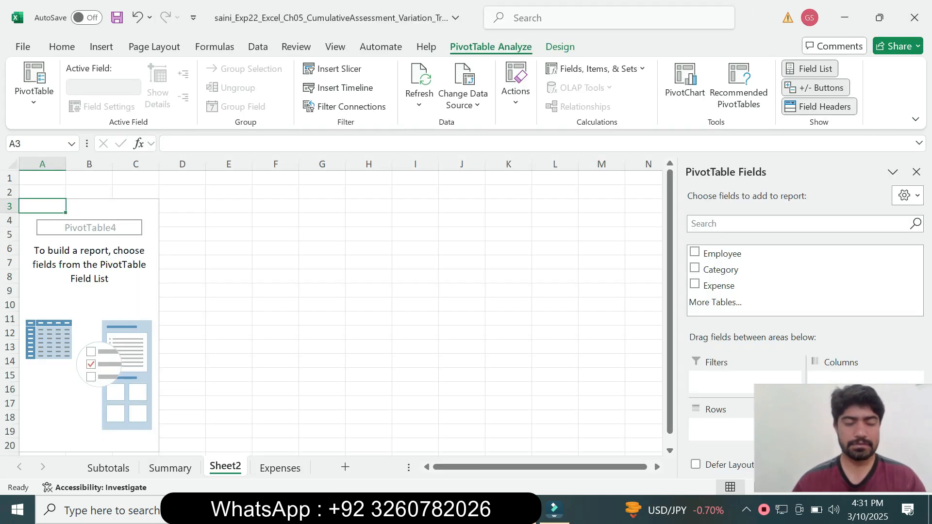
pyautogui.rightClick(225, 466)
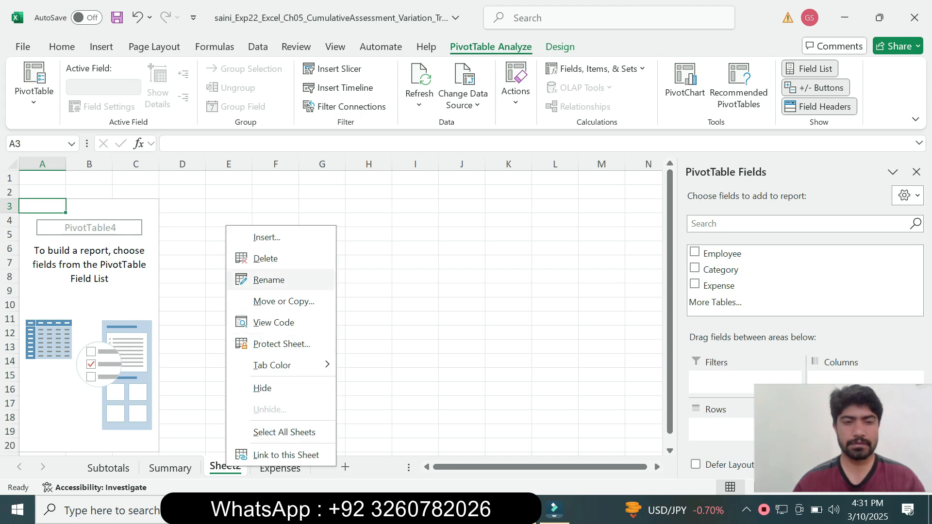
pyautogui.click(269, 280)
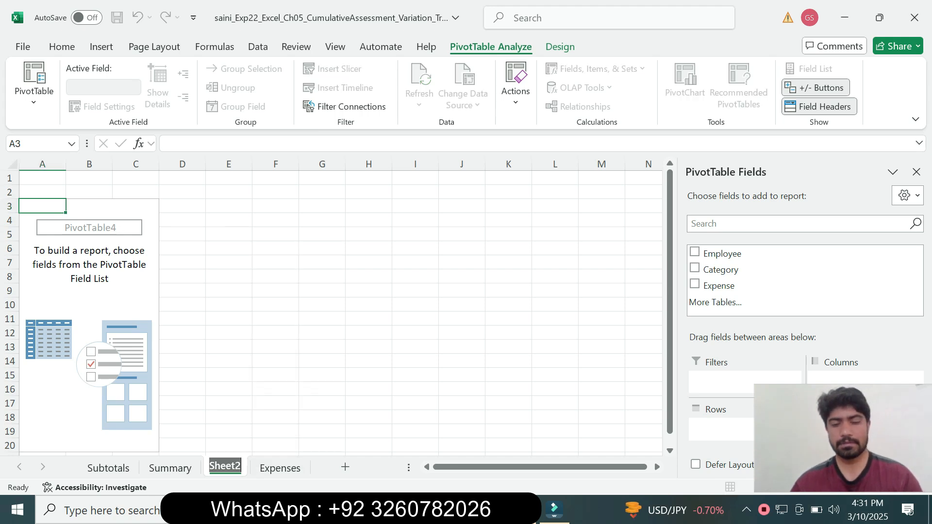
pyautogui.write('Totals')
pyautogui.press('Return')
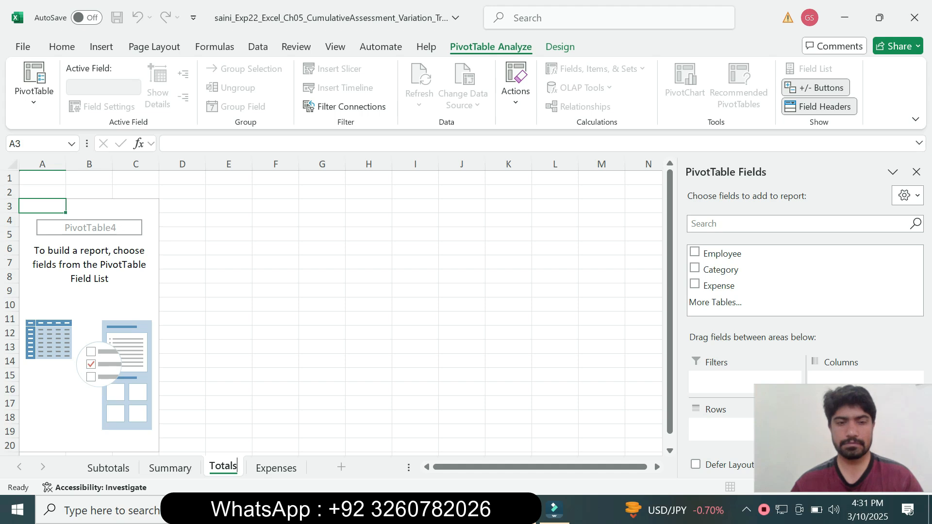
pyautogui.press('Return')
# Step: Copy the PivotTable name from step 12 in Word and name the blank PivotTable in Excel Employees
pyautogui.click(486, 510)
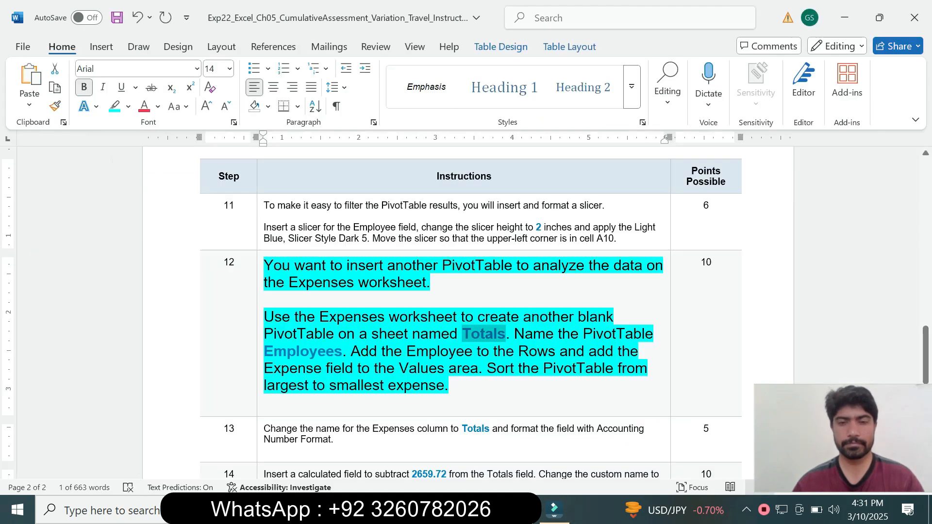
pyautogui.click(524, 333)
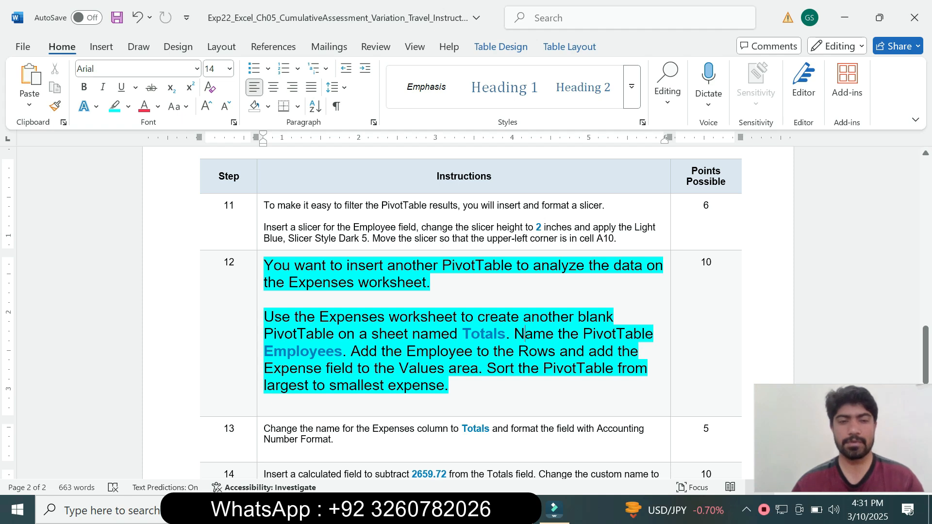
pyautogui.moveTo(264, 351); pyautogui.dragTo(342, 351)
pyautogui.hotkey('ctrl', 'c')
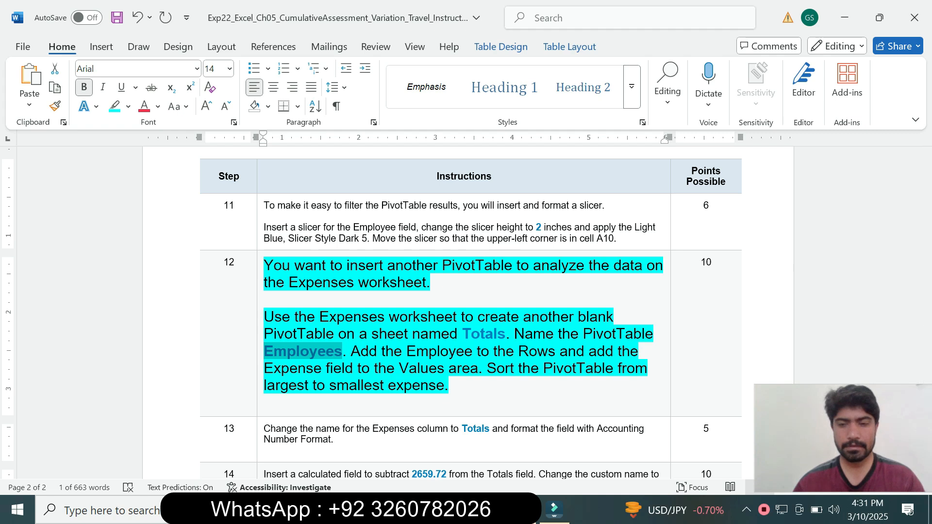
pyautogui.hotkey('alt', 'Tab')
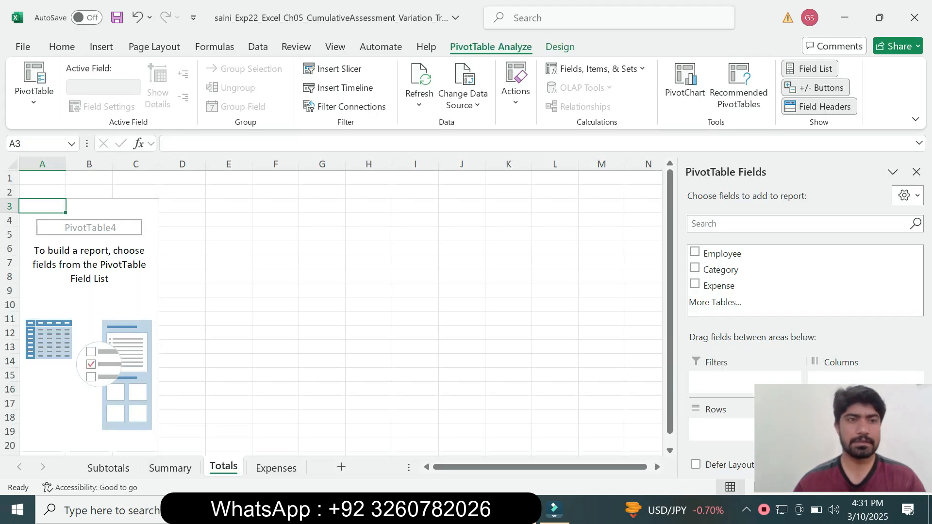
pyautogui.click(34, 92)
pyautogui.click(48, 156)
pyautogui.hotkey('ctrl', 'v')
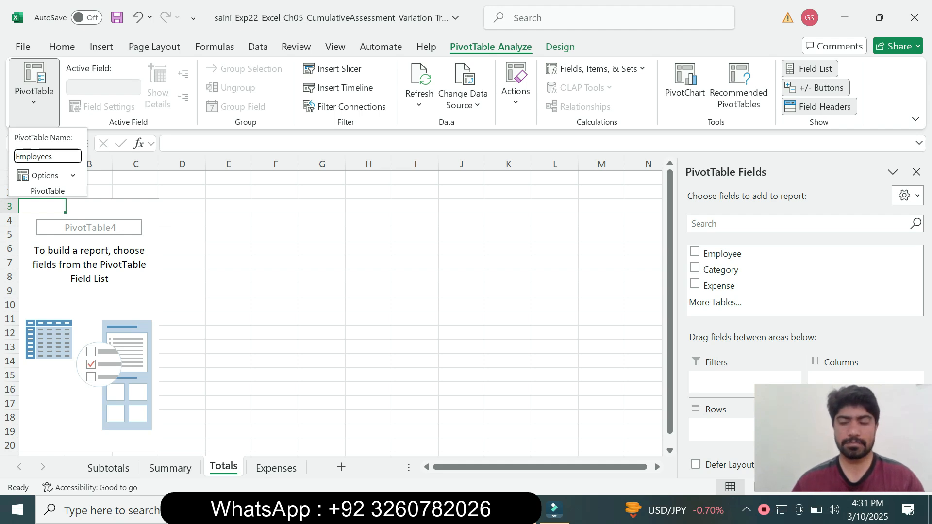
pyautogui.press('Return')
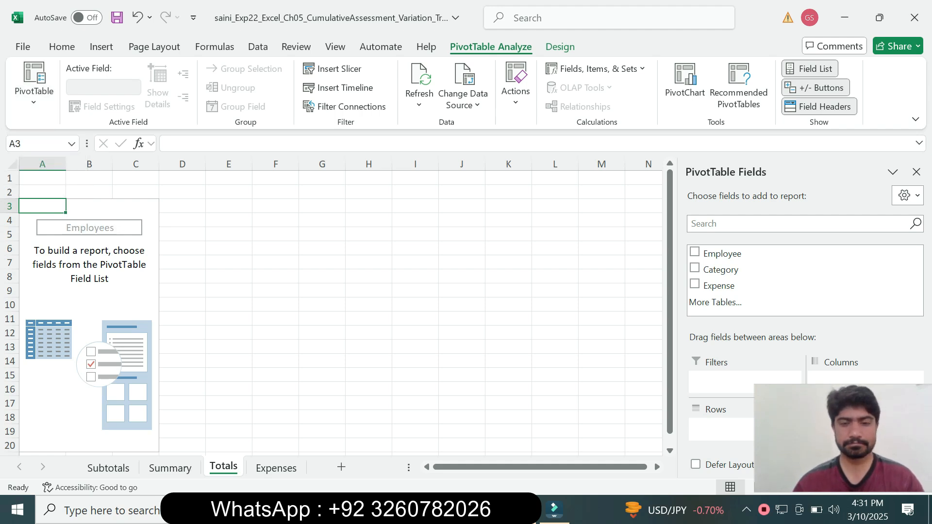
# Step: Check the Rows instruction in step 12 in Word, and add the Employee field to the PivotTable's Rows area in Excel
pyautogui.hotkey('alt', 'Tab')
pyautogui.click(385, 351)
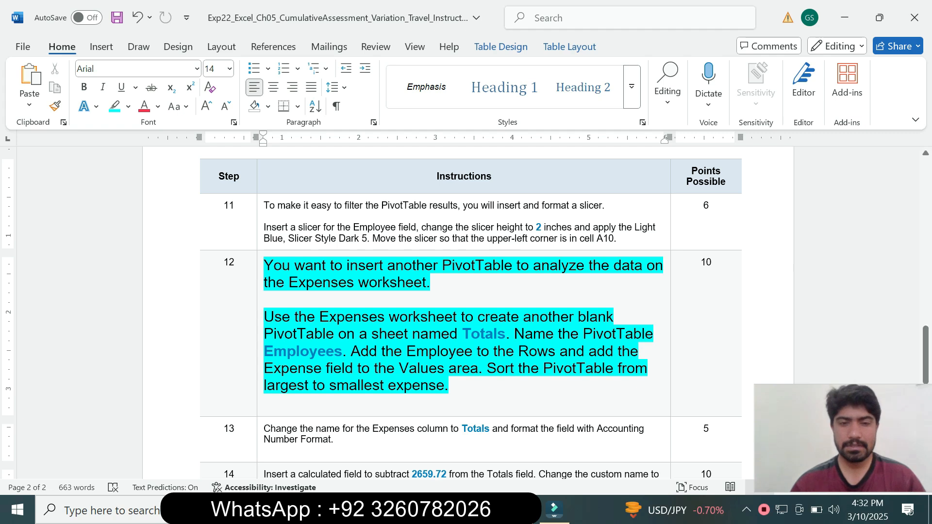
pyautogui.moveTo(351, 352); pyautogui.dragTo(559, 351)
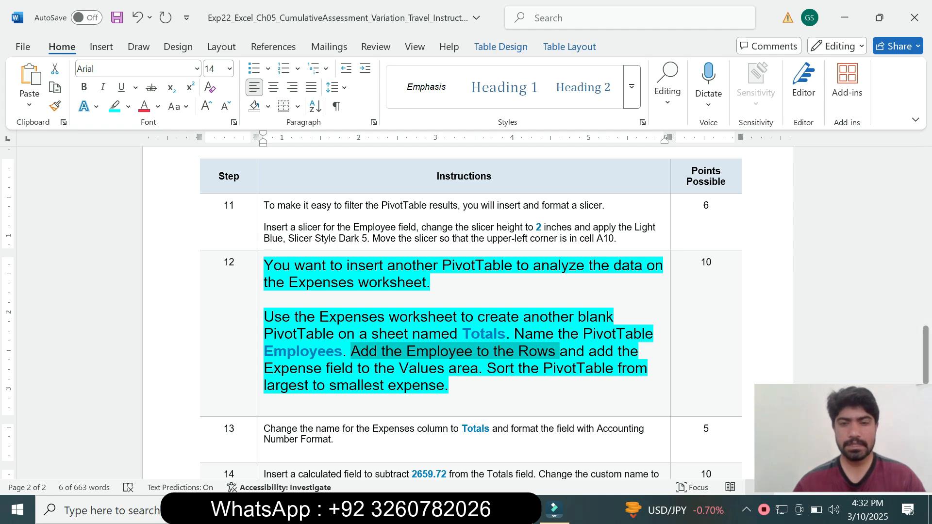
pyautogui.hotkey('alt', 'Tab')
pyautogui.moveTo(850, 439); pyautogui.dragTo(427, 389)
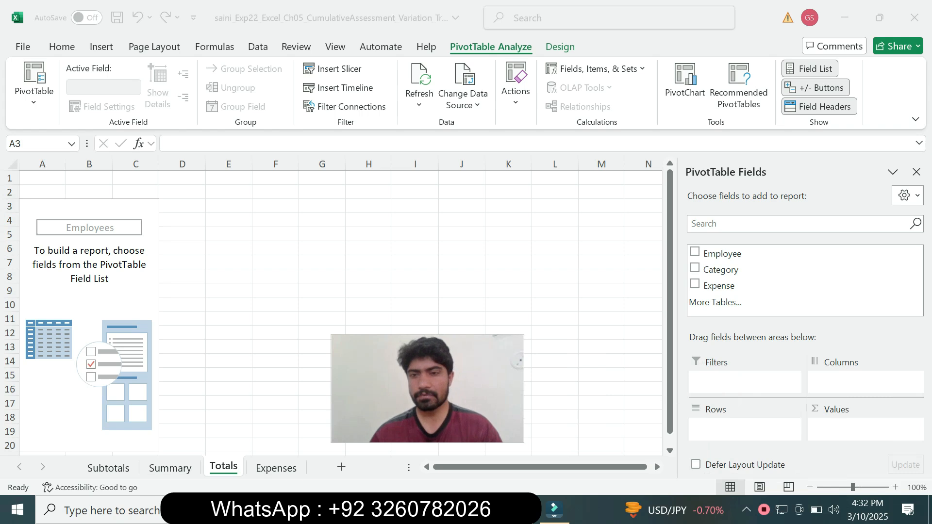
pyautogui.click(722, 254)
pyautogui.moveTo(722, 254); pyautogui.dragTo(743, 427)
# Step: Check the Values instruction in step 12 in Word, and add the Expense field to the PivotTable's Values area in Excel
pyautogui.hotkey('alt', 'Tab')
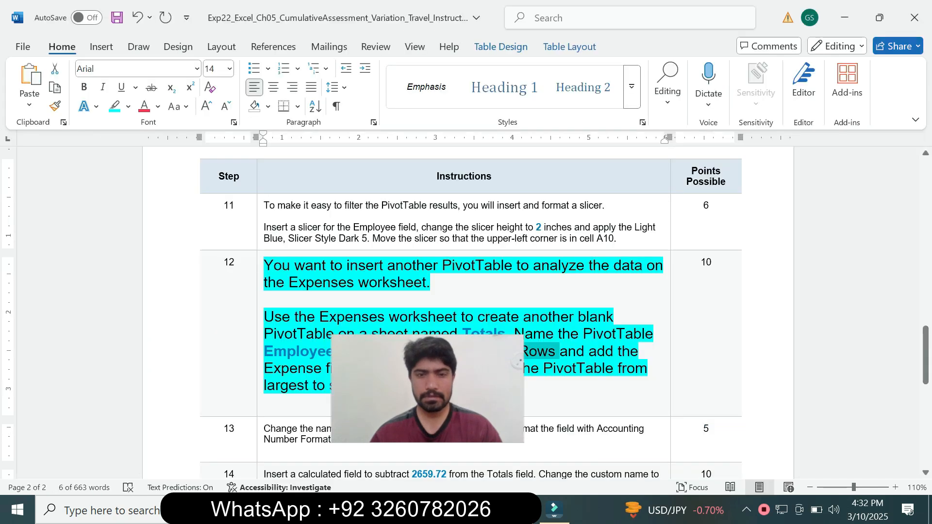
pyautogui.moveTo(437, 388); pyautogui.dragTo(60, 435)
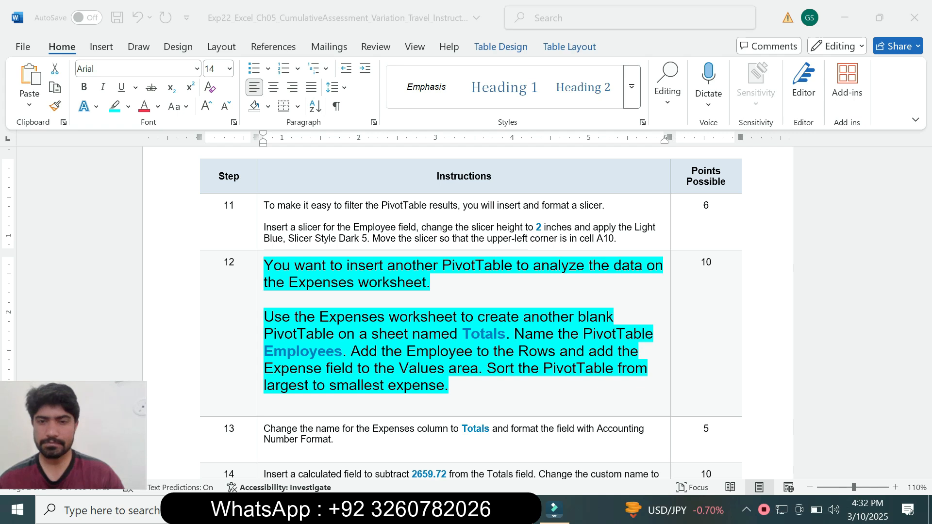
pyautogui.hotkey('alt', 'Tab')
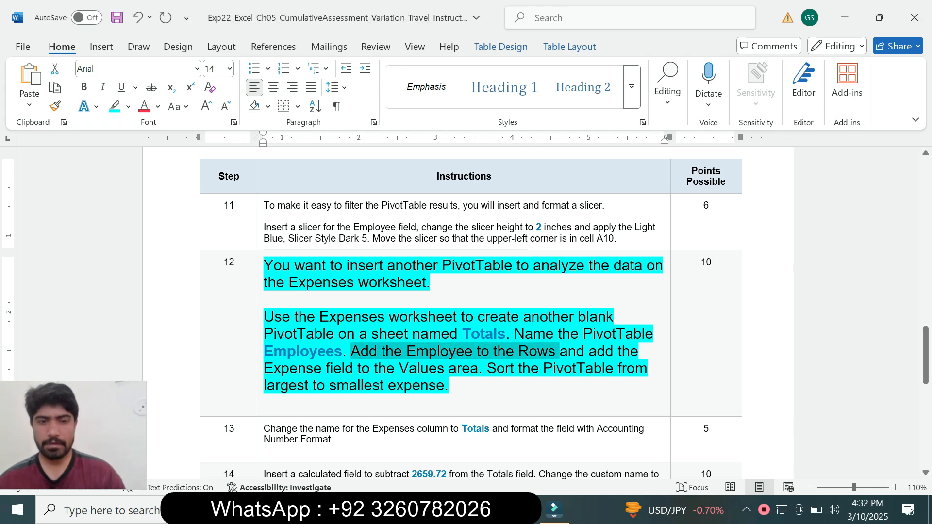
pyautogui.moveTo(265, 368); pyautogui.dragTo(448, 367)
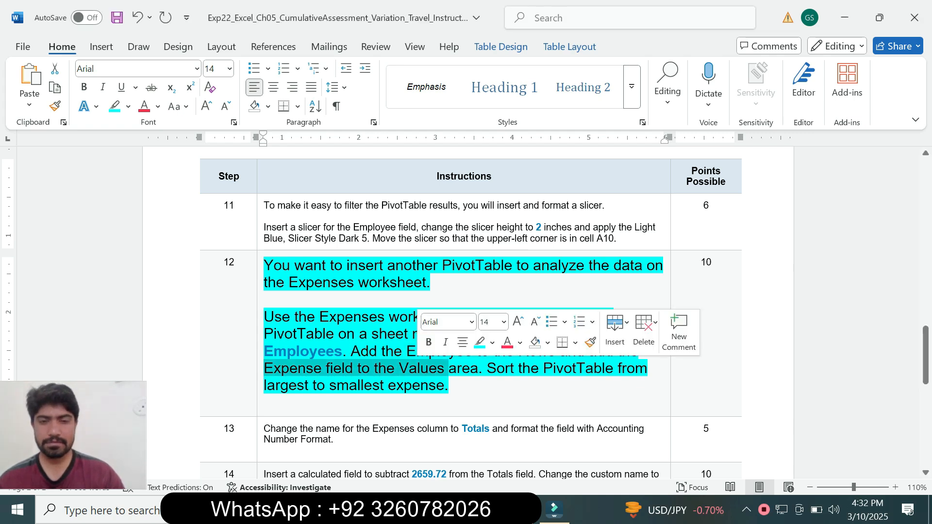
pyautogui.hotkey('alt', 'Tab')
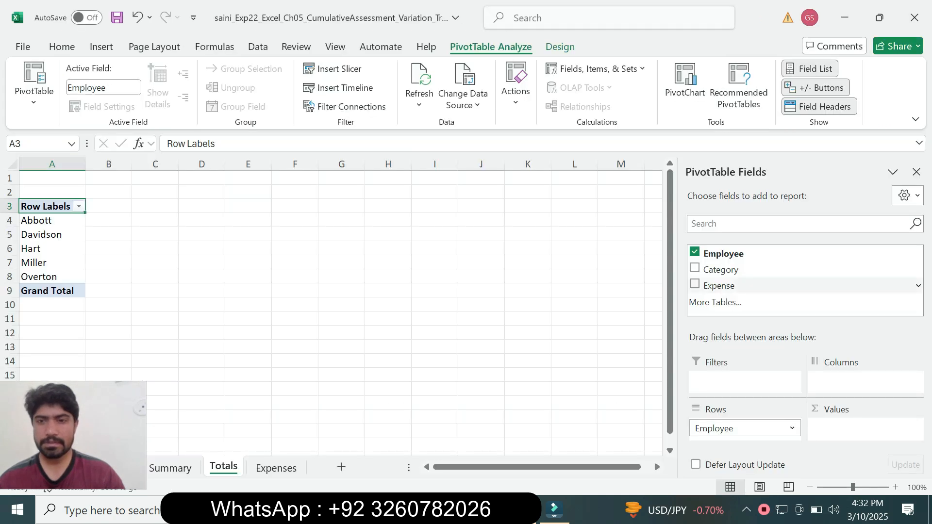
pyautogui.click(694, 283)
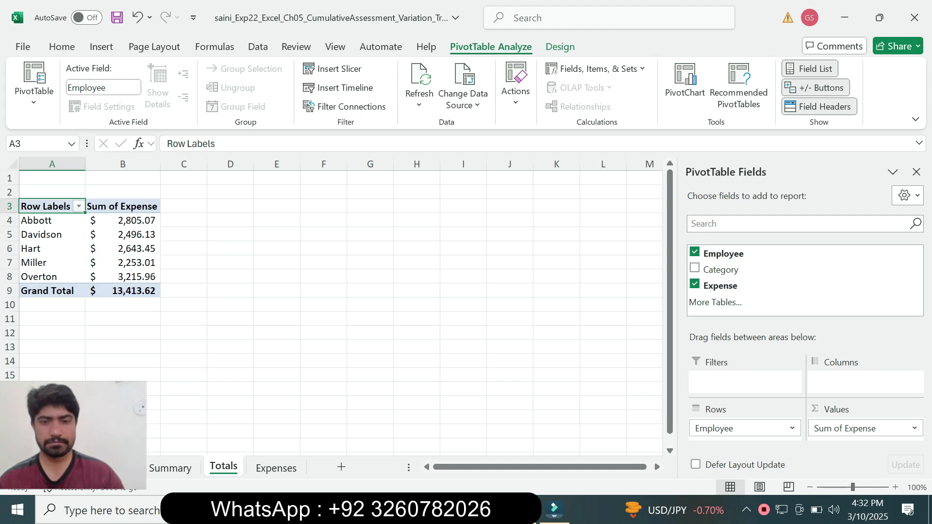
# Step: Read the sorting instruction in step 12 in Word, and sort the Excel PivotTable by Sum of Expense from largest to smallest
pyautogui.hotkey('alt', 'Tab')
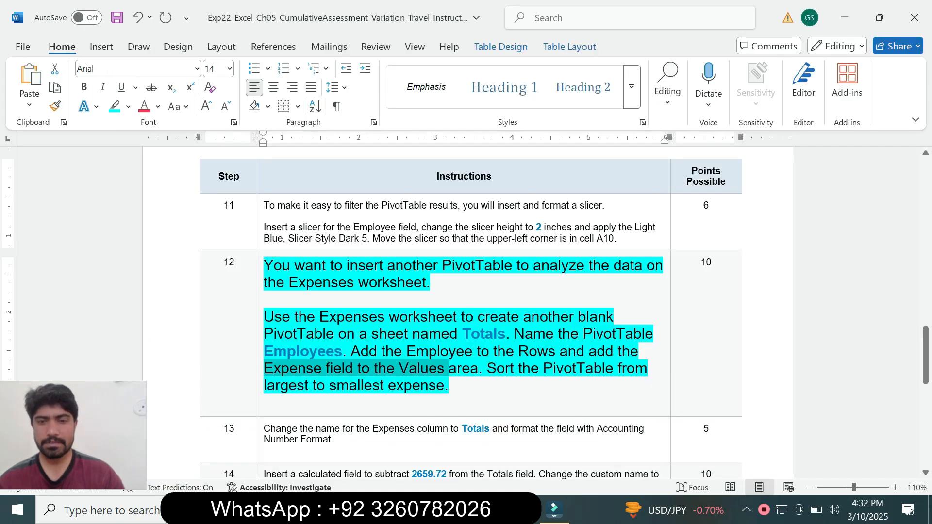
pyautogui.click(486, 368)
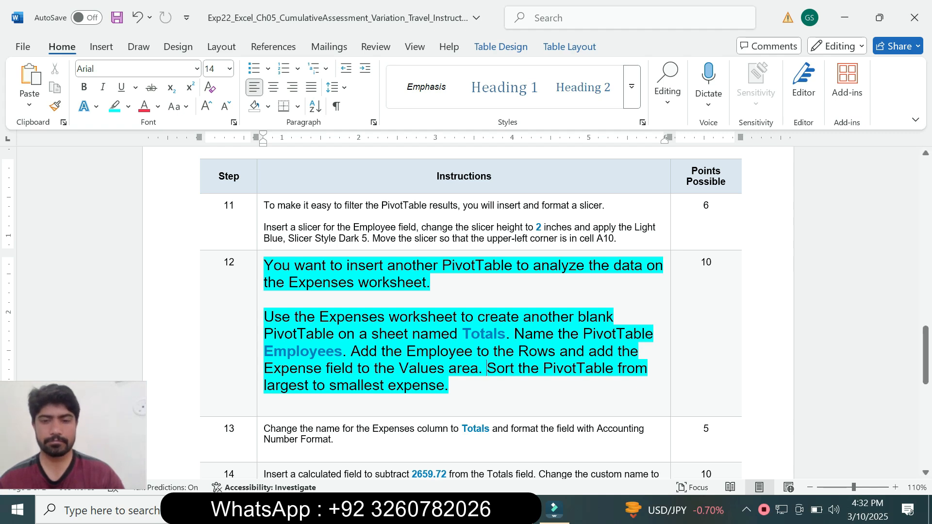
pyautogui.rightClick(518, 509)
pyautogui.click(518, 509)
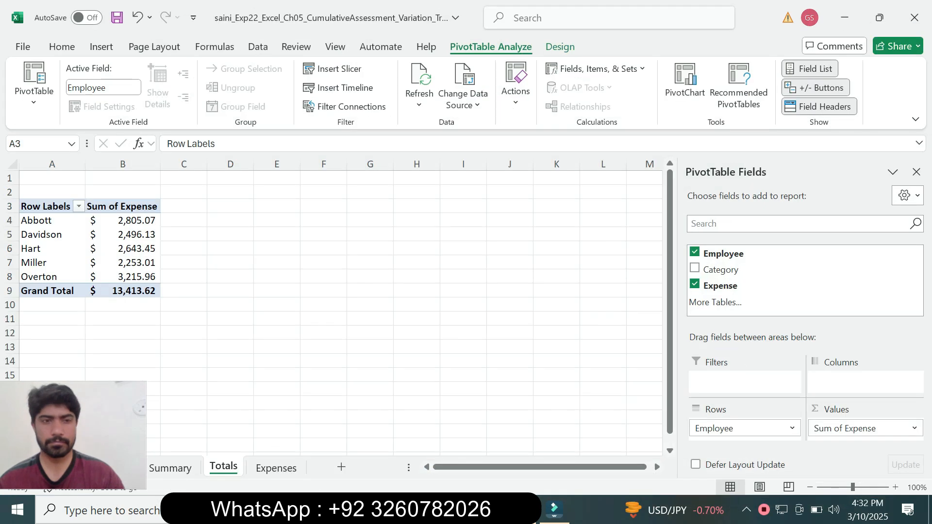
pyautogui.click(117, 246)
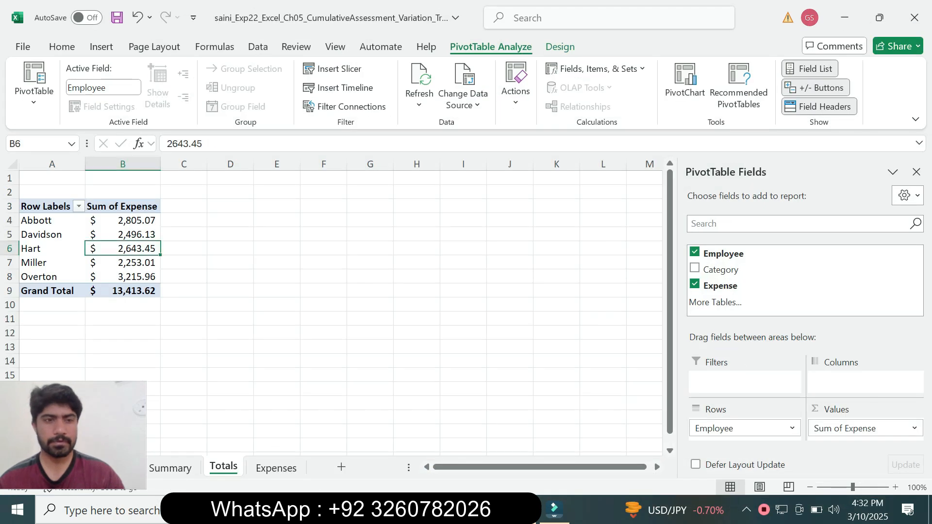
pyautogui.rightClick(119, 247)
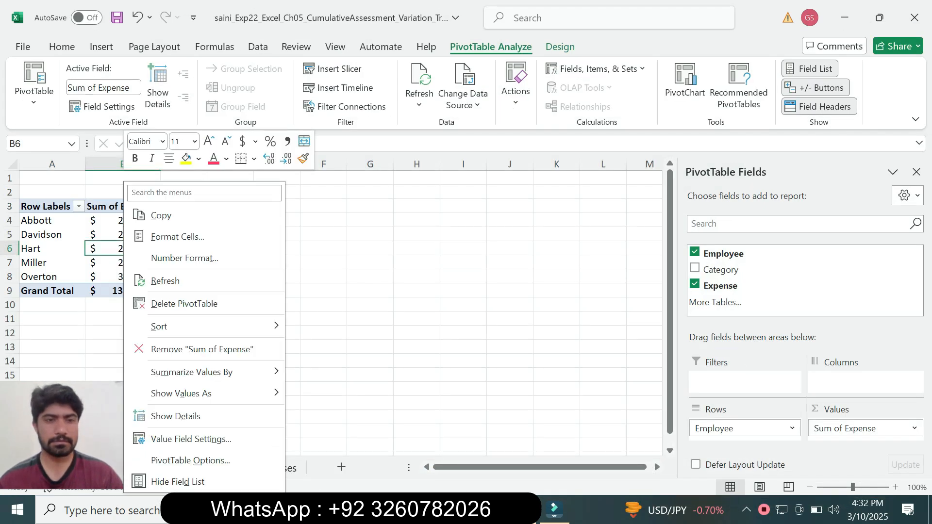
pyautogui.moveTo(160, 326)
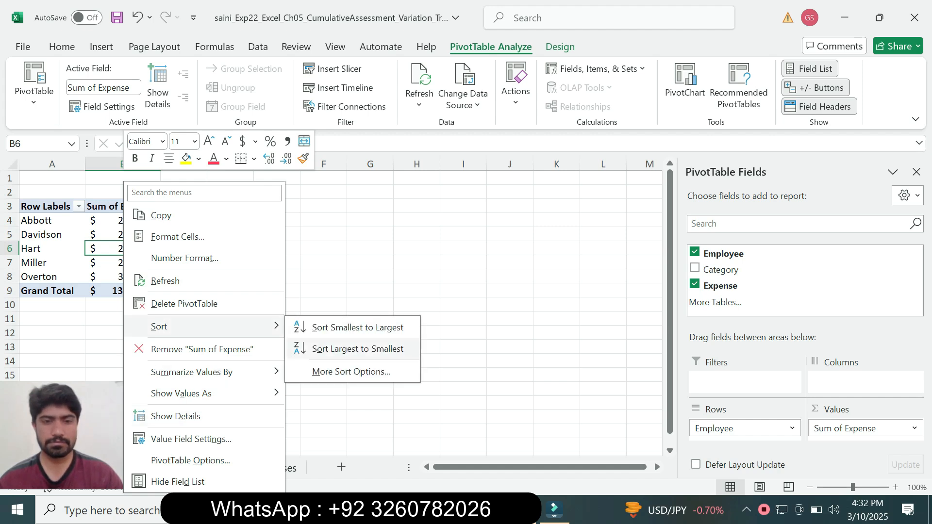
pyautogui.click(358, 349)
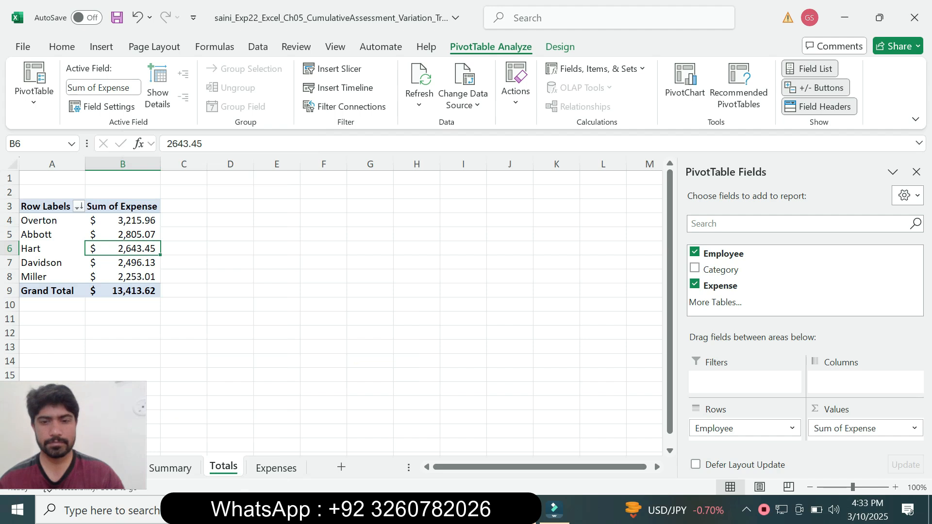
# Step: Return to Word, reduce the step 12 instruction text to 9 pt and remove its highlighting
pyautogui.hotkey('alt', 'Tab')
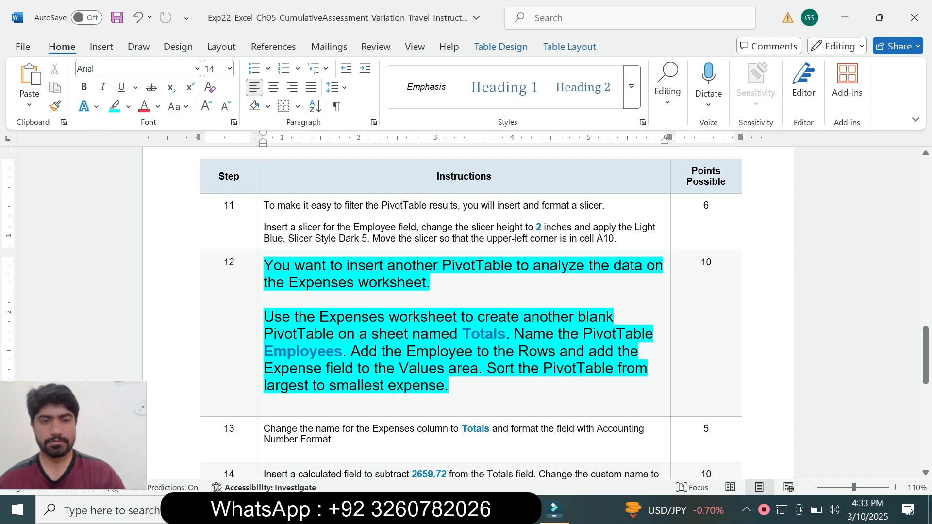
pyautogui.click(265, 384)
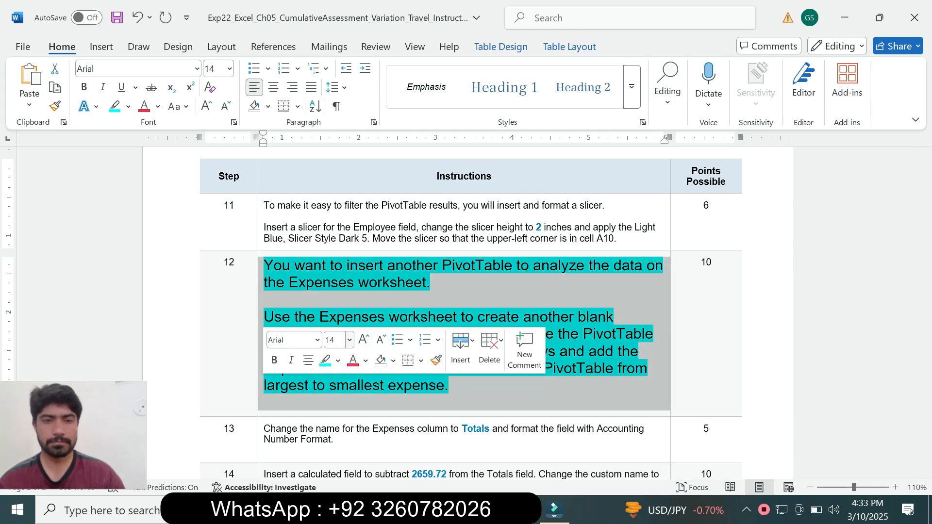
pyautogui.click(349, 339)
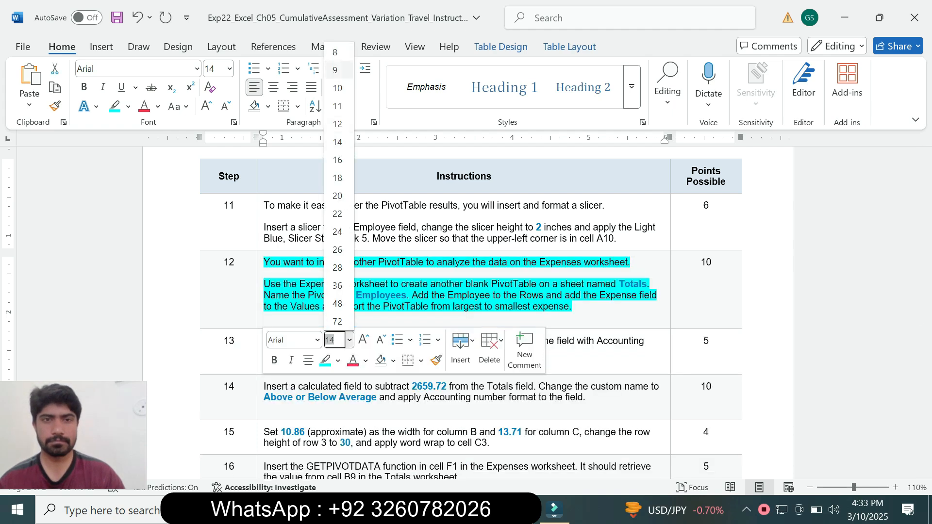
pyautogui.click(335, 70)
pyautogui.click(128, 106)
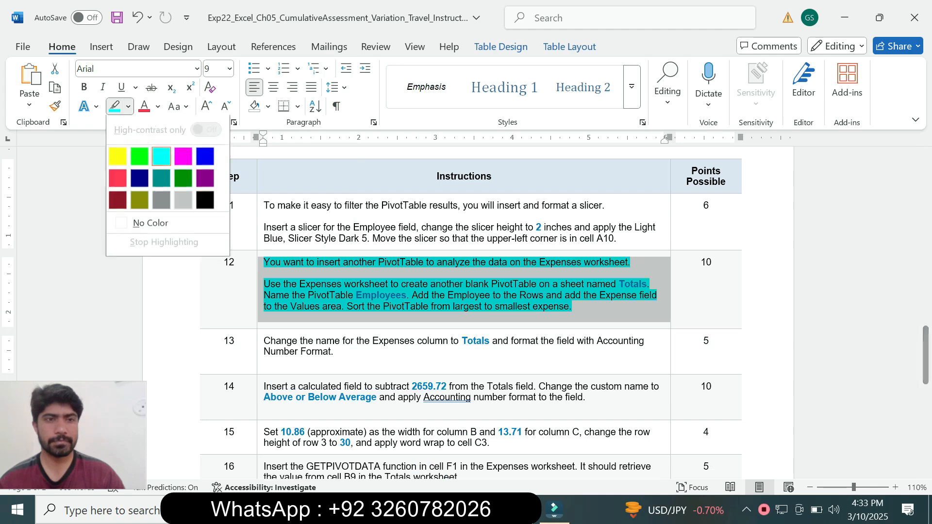
pyautogui.click(151, 224)
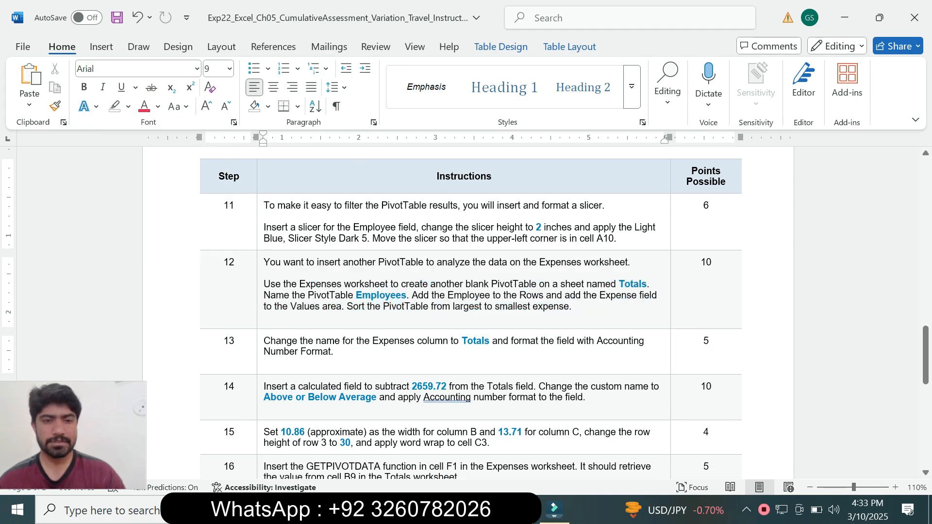
# Step: Enlarge the step 13 instruction text to 14 pt and highlight it in turquoise
pyautogui.click(260, 346)
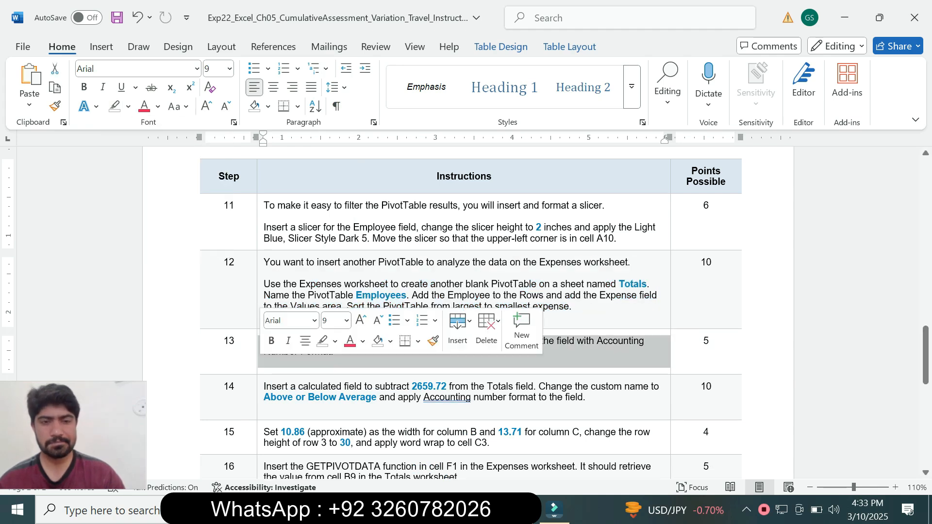
pyautogui.click(347, 320)
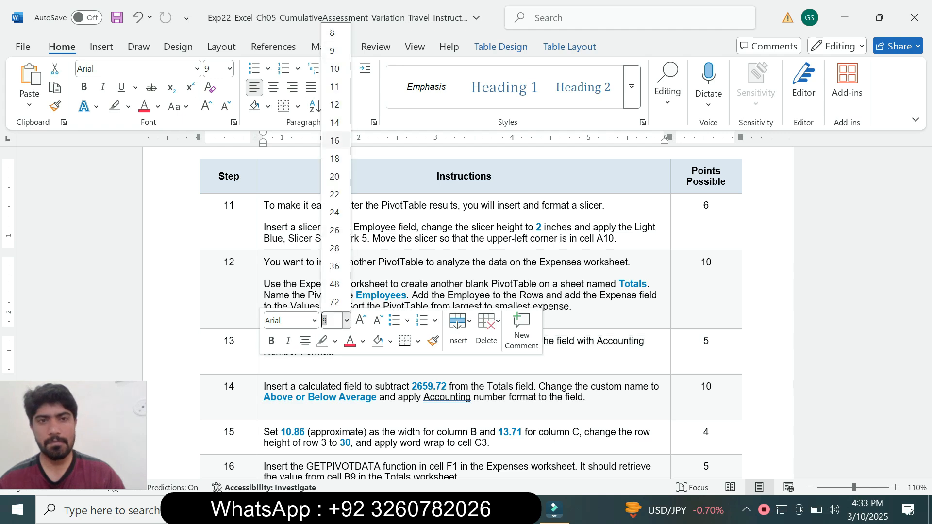
pyautogui.click(334, 122)
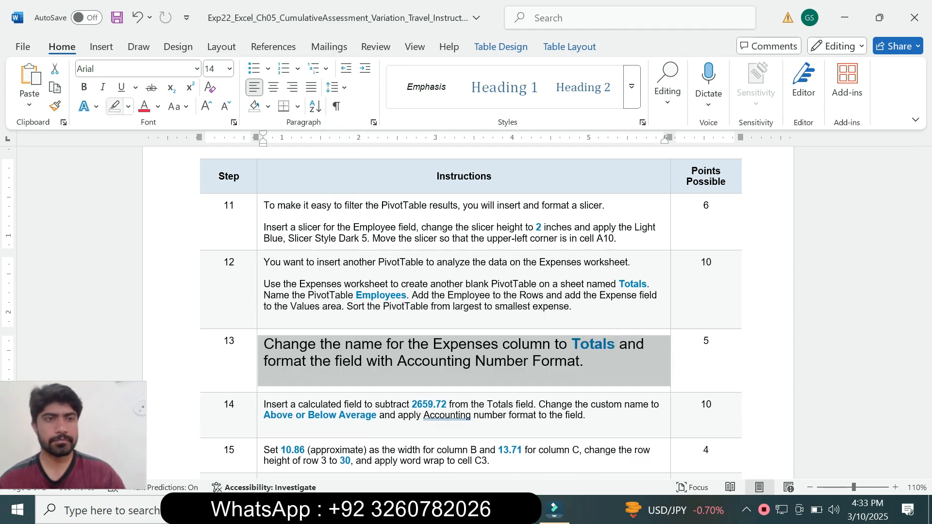
pyautogui.click(128, 107)
pyautogui.click(161, 157)
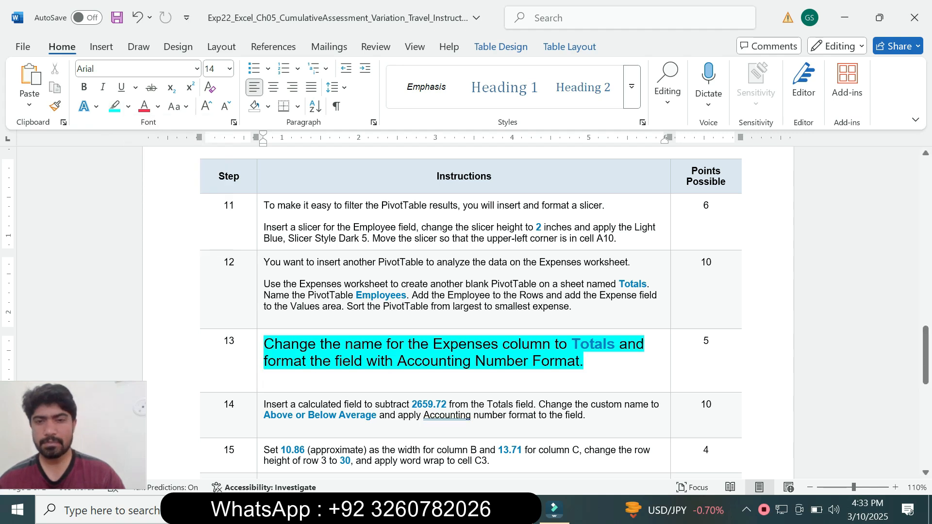
pyautogui.rightClick(926, 366)
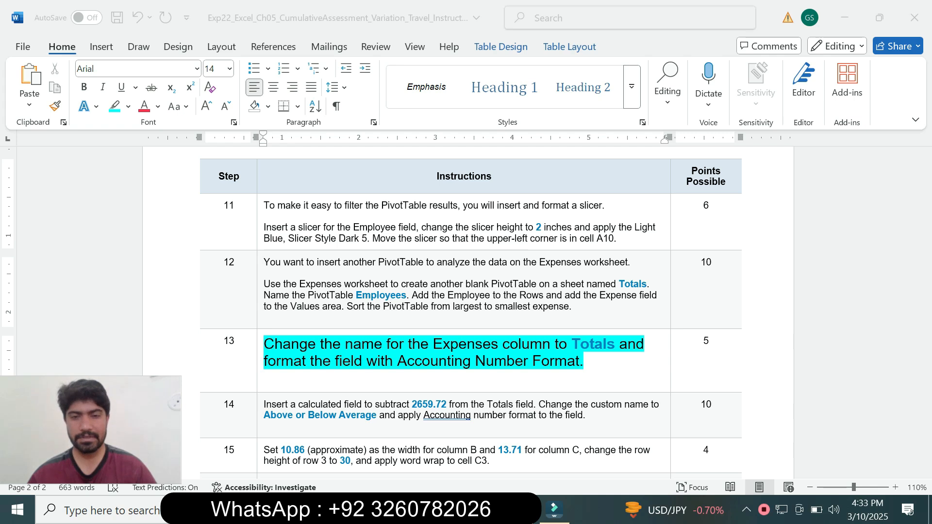
pyautogui.click(264, 378)
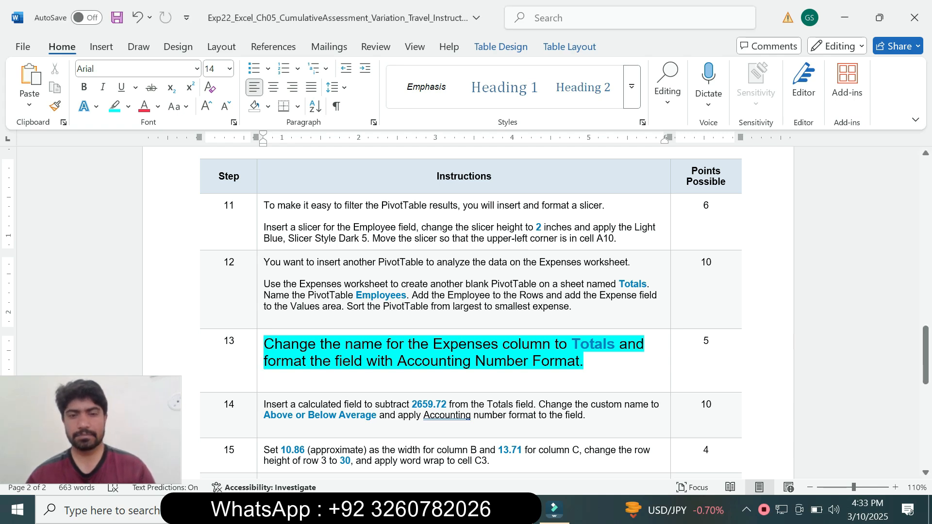
# Step: Copy the name Totals from step 13 in Word, and enter it in Excel as the custom name of the PivotTable's Sum of Expense field
pyautogui.moveTo(571, 344); pyautogui.dragTo(615, 344)
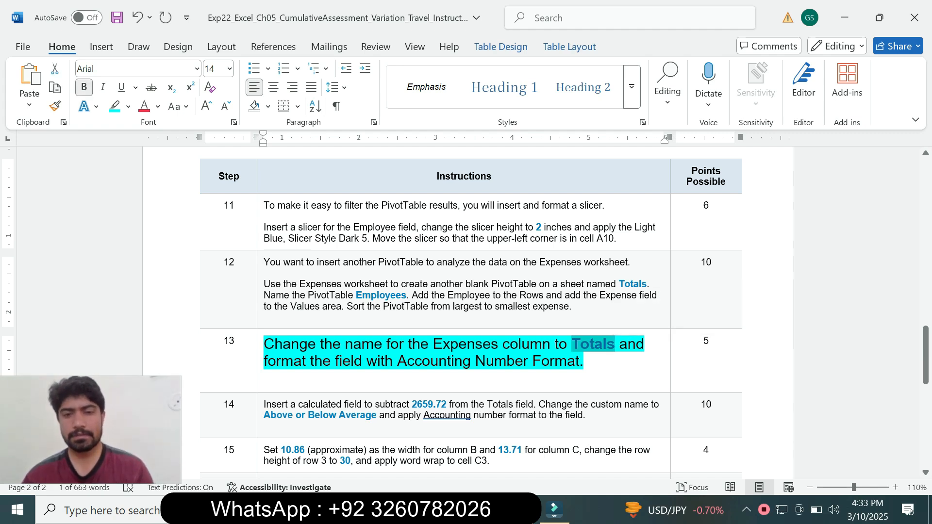
pyautogui.click(482, 509)
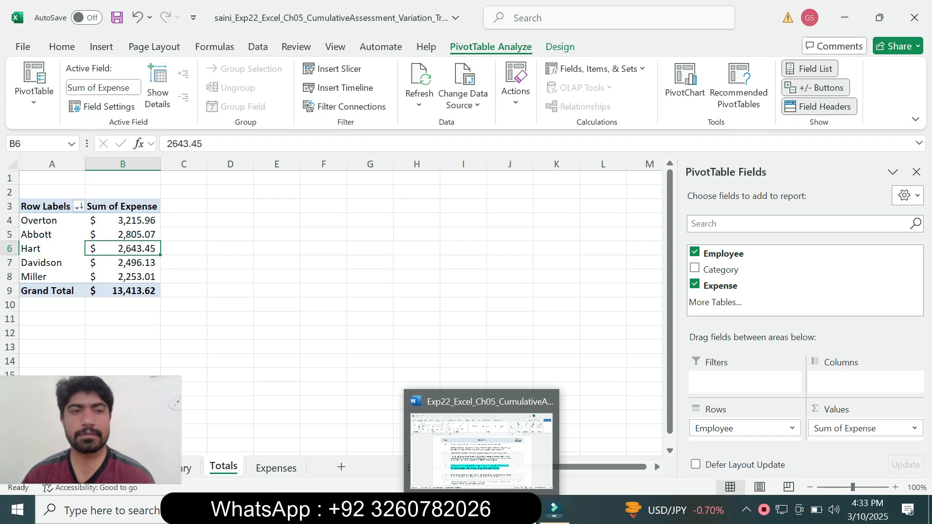
pyautogui.click(122, 206)
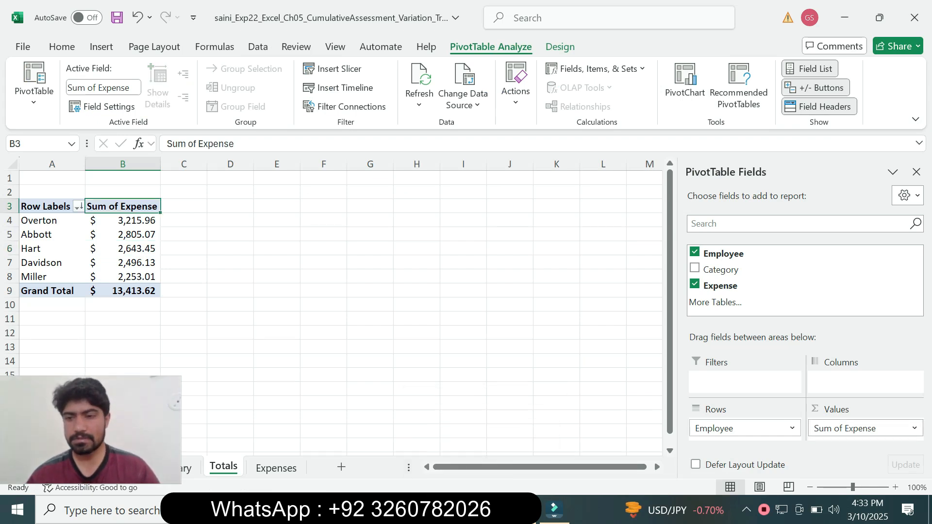
pyautogui.click(913, 428)
pyautogui.click(854, 409)
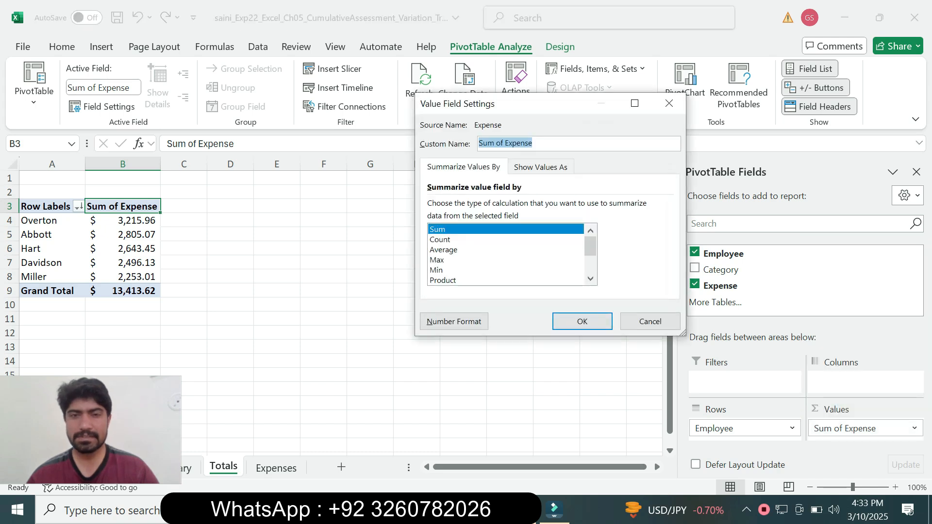
pyautogui.hotkey('alt', 'Tab')
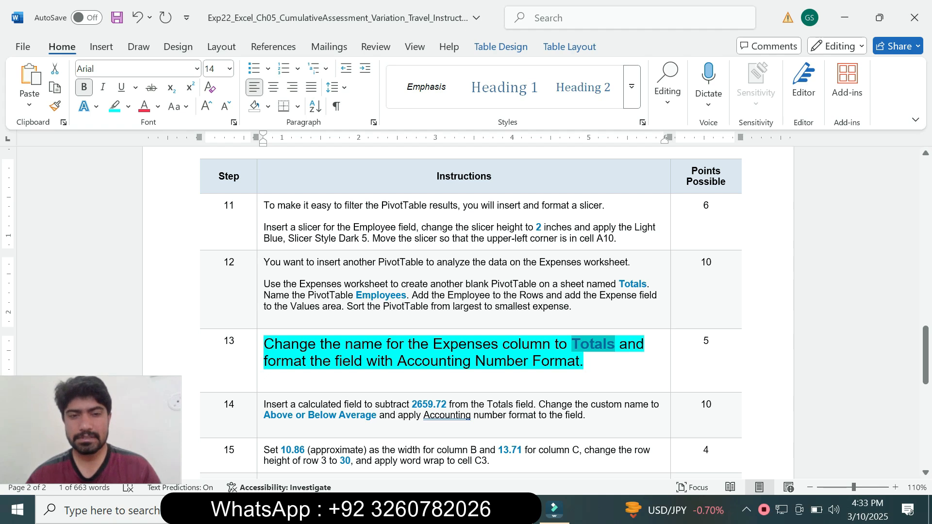
pyautogui.hotkey('alt', 'Tab')
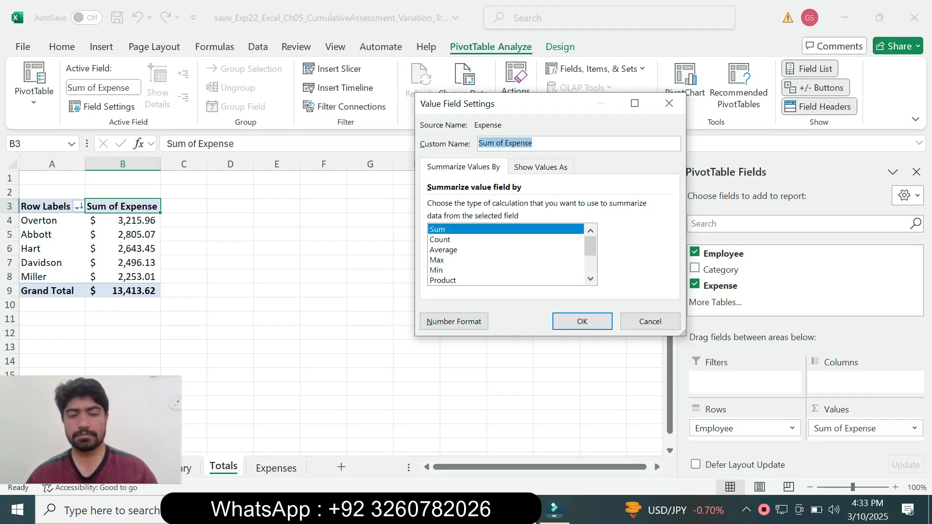
pyautogui.write('Totals')
# Step: Check the number format instruction in step 13 in Word, and apply the Accounting format to the renamed value field in Excel
pyautogui.hotkey('alt', 'Tab')
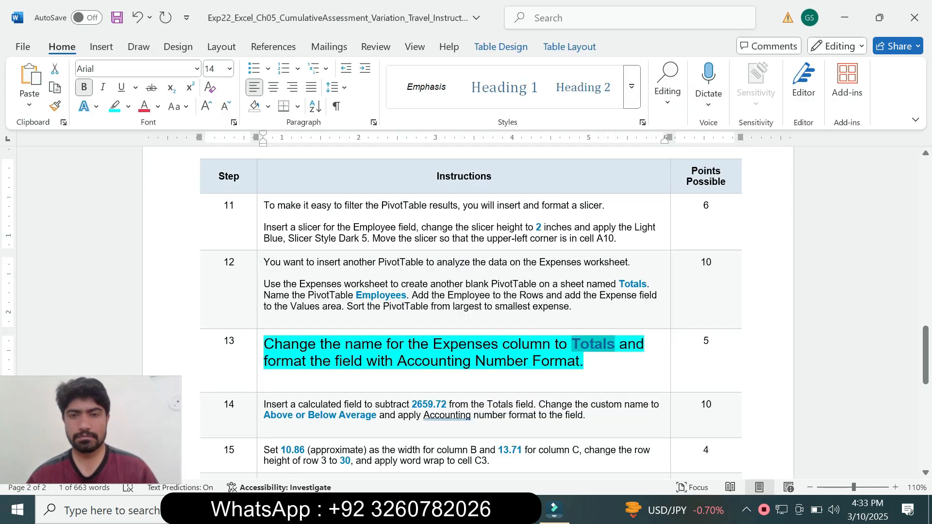
pyautogui.moveTo(335, 361); pyautogui.dragTo(593, 361)
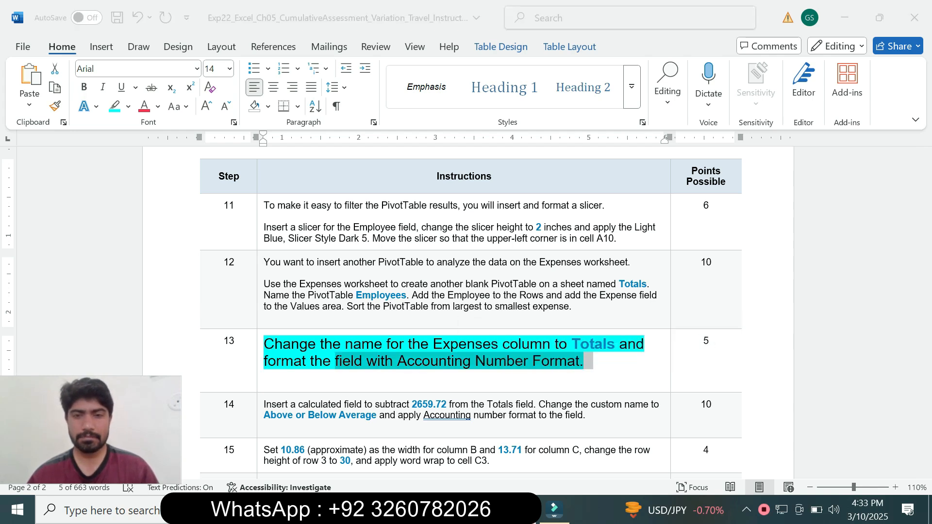
pyautogui.hotkey('alt', 'Tab')
pyautogui.click(454, 321)
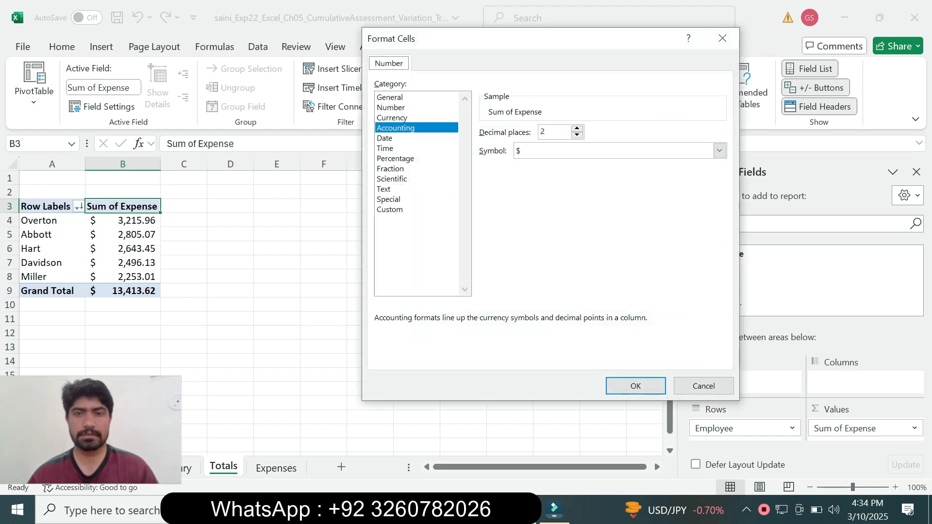
pyautogui.press('Return')
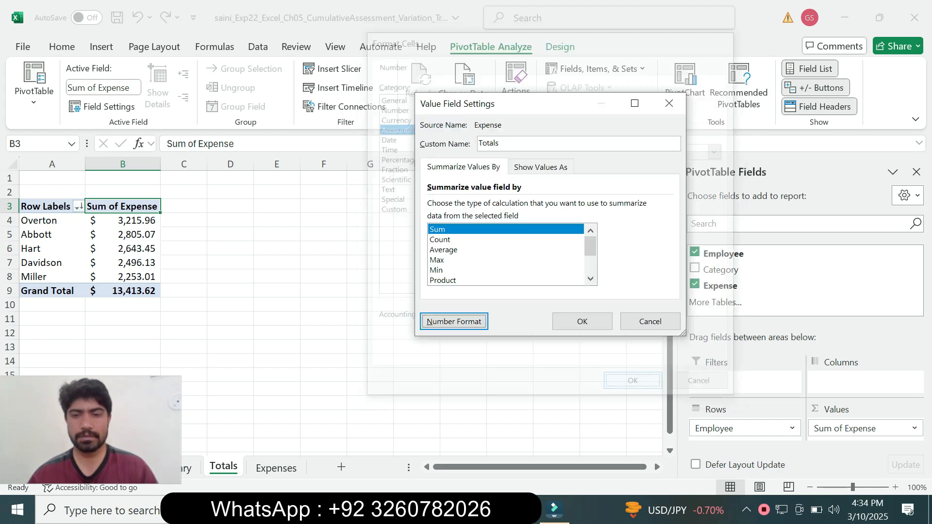
pyautogui.click(582, 322)
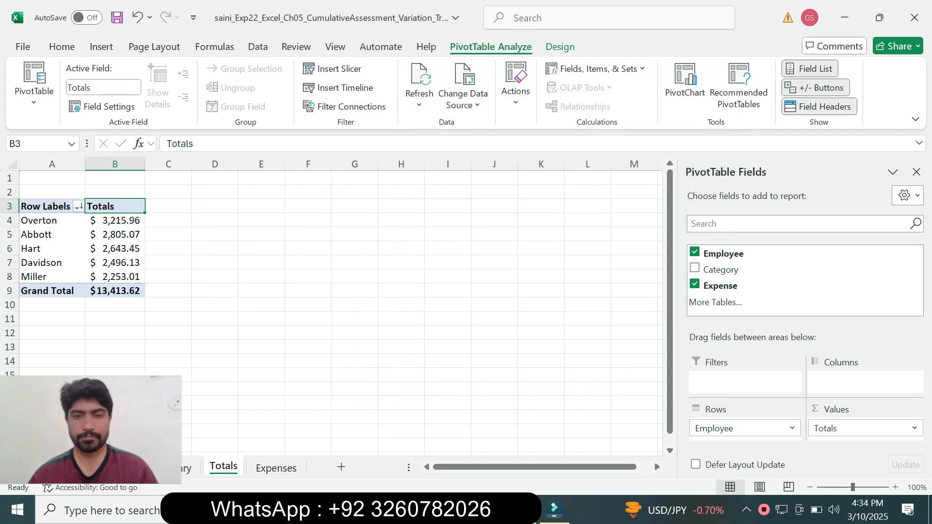
# Step: Return to Word, reduce the step 13 instruction text to 9 pt and remove its highlighting
pyautogui.hotkey('alt', 'Tab')
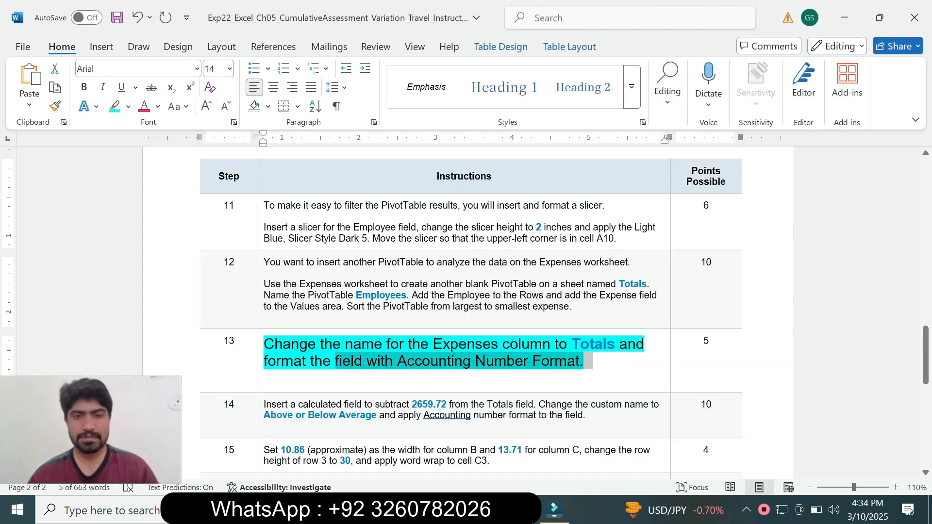
pyautogui.moveTo(335, 363); pyautogui.dragTo(262, 365)
pyautogui.click(347, 327)
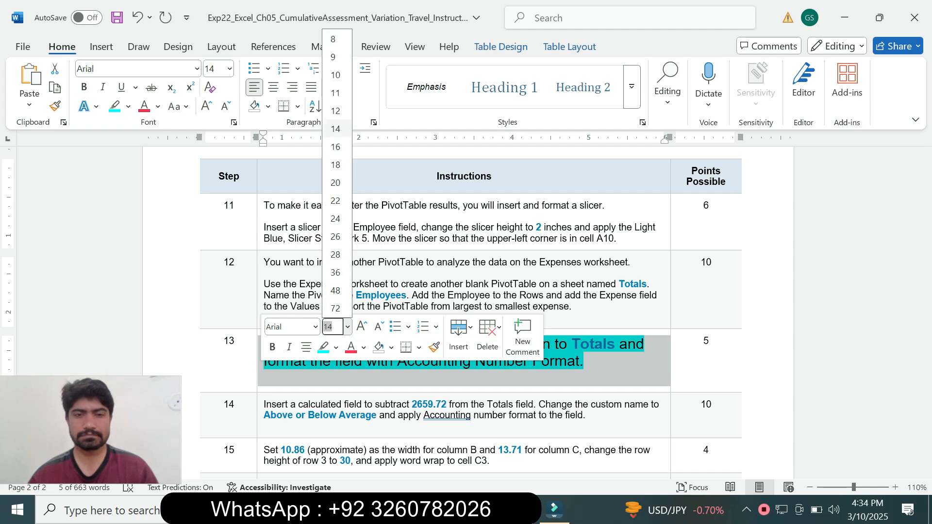
pyautogui.click(336, 57)
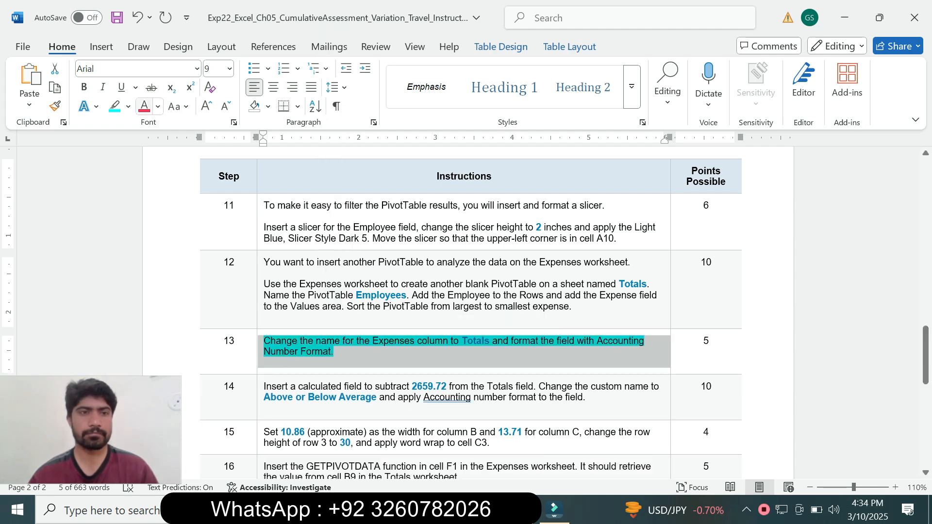
pyautogui.click(128, 106)
pyautogui.click(149, 224)
pyautogui.click(335, 363)
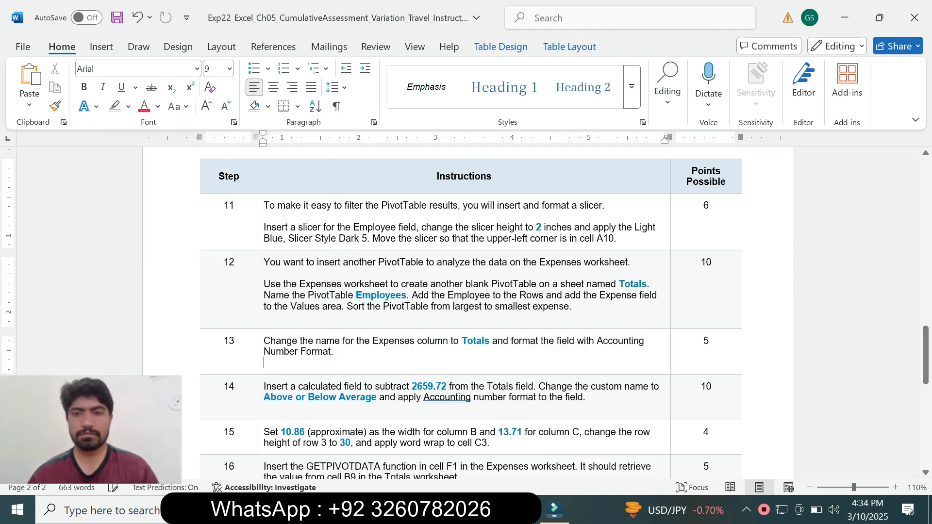
pyautogui.moveTo(926, 354); pyautogui.dragTo(925, 189)
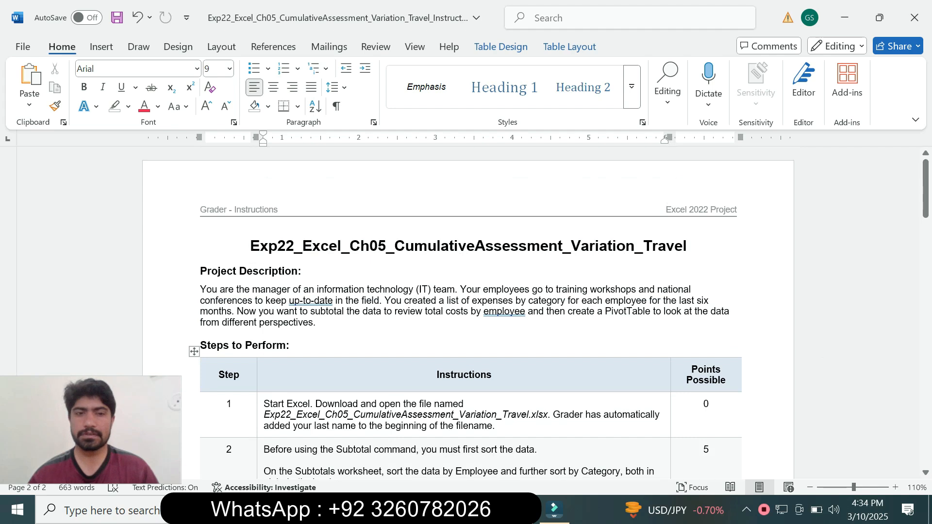
pyautogui.moveTo(91, 430); pyautogui.dragTo(111, 424)
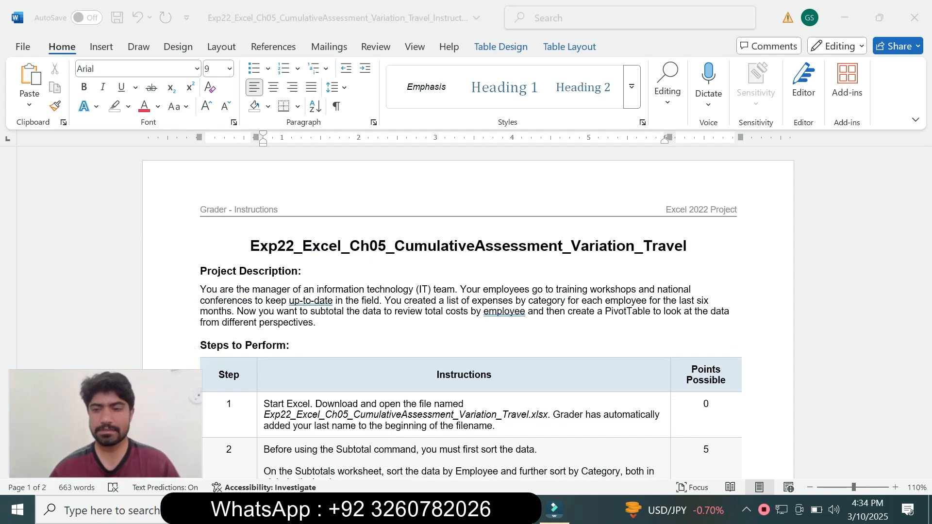